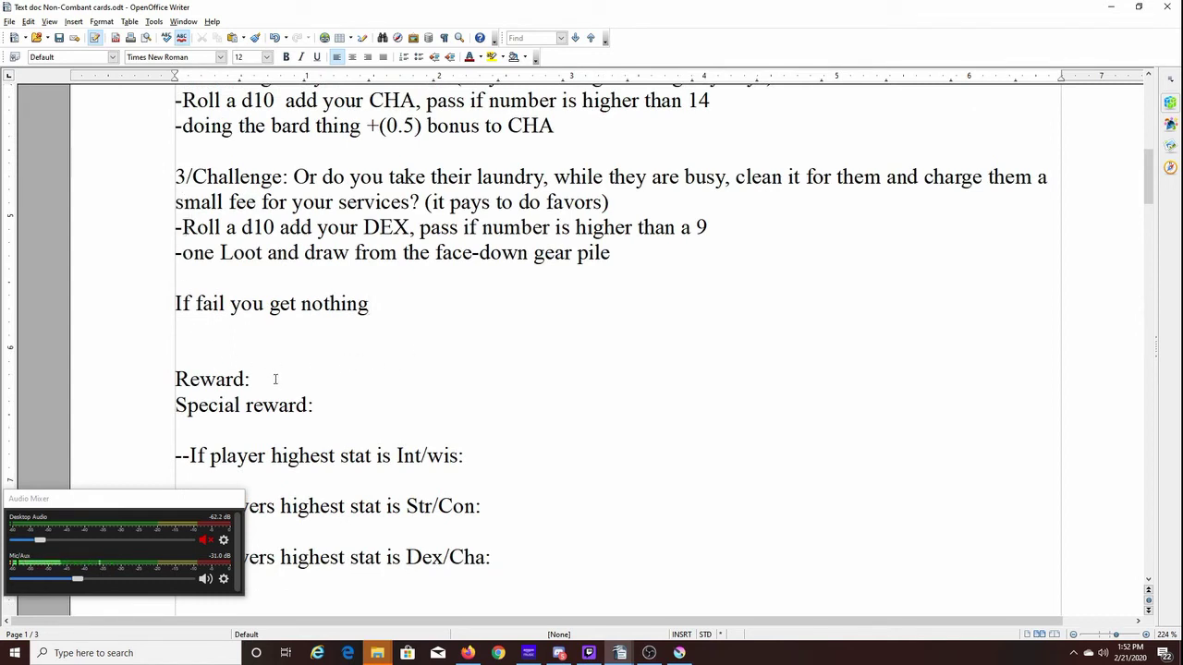
Step: Delete the three lines about the player's highest stat below the first card's special reward heading
{"action": "scroll", "coordinate": [397, 394], "scroll_direction": "down", "scroll_amount": 1}
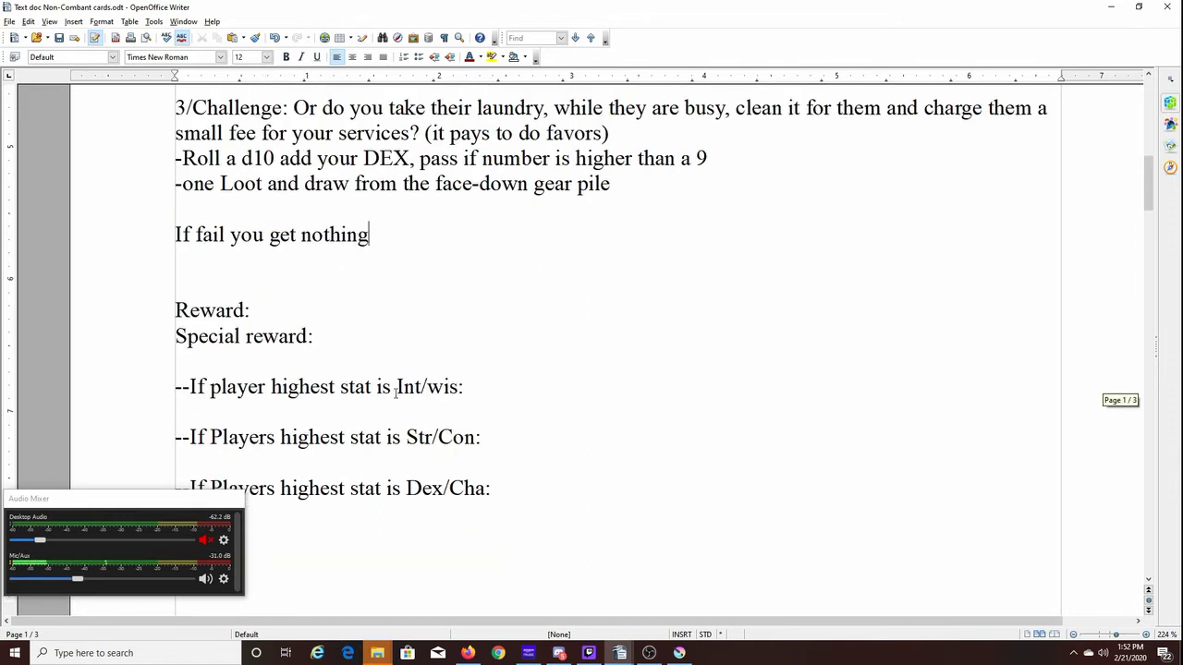
{"action": "scroll", "coordinate": [356, 301], "scroll_direction": "down", "scroll_amount": 1}
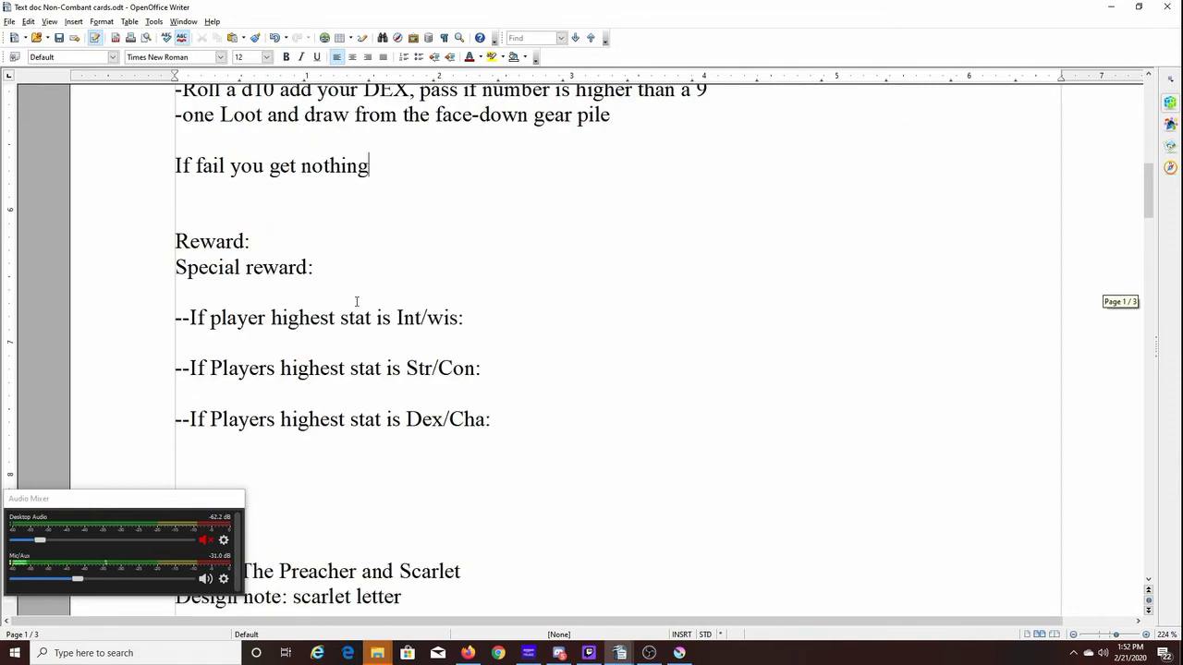
{"action": "left_click_drag", "start_coordinate": [175, 318], "coordinate": [512, 436]}
{"action": "key", "text": "Delete"}
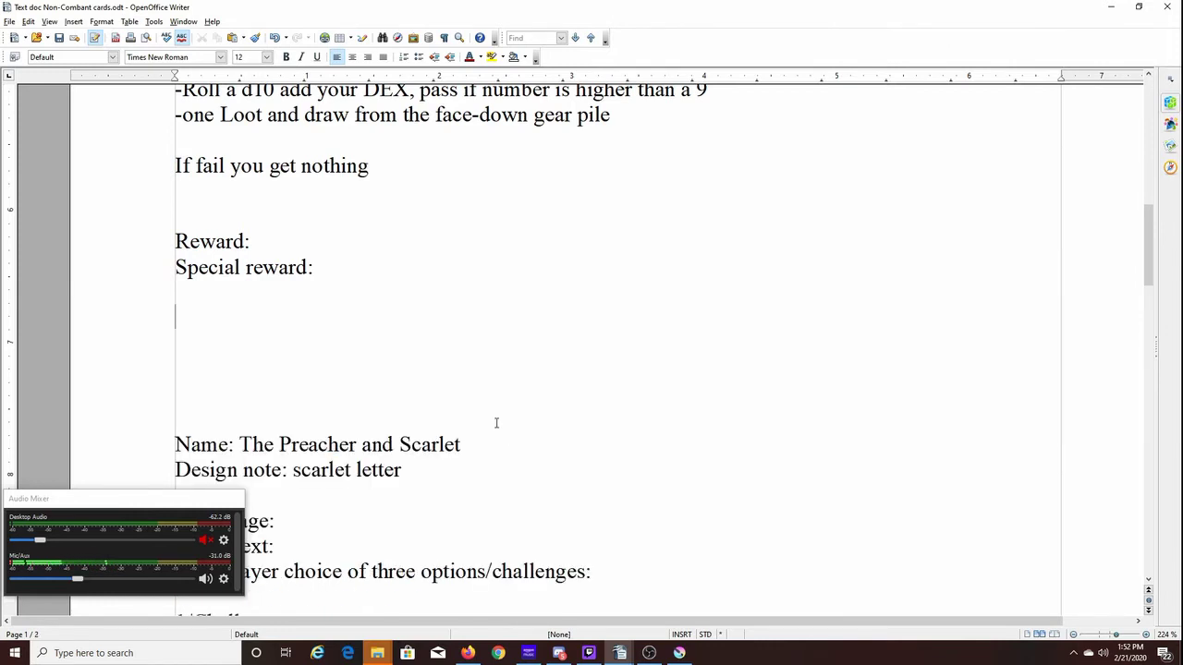
Step: Copy the "Reward:" label and insert it before the last line of each of the first card's three challenges
{"action": "scroll", "coordinate": [196, 342], "scroll_direction": "up", "scroll_amount": 1}
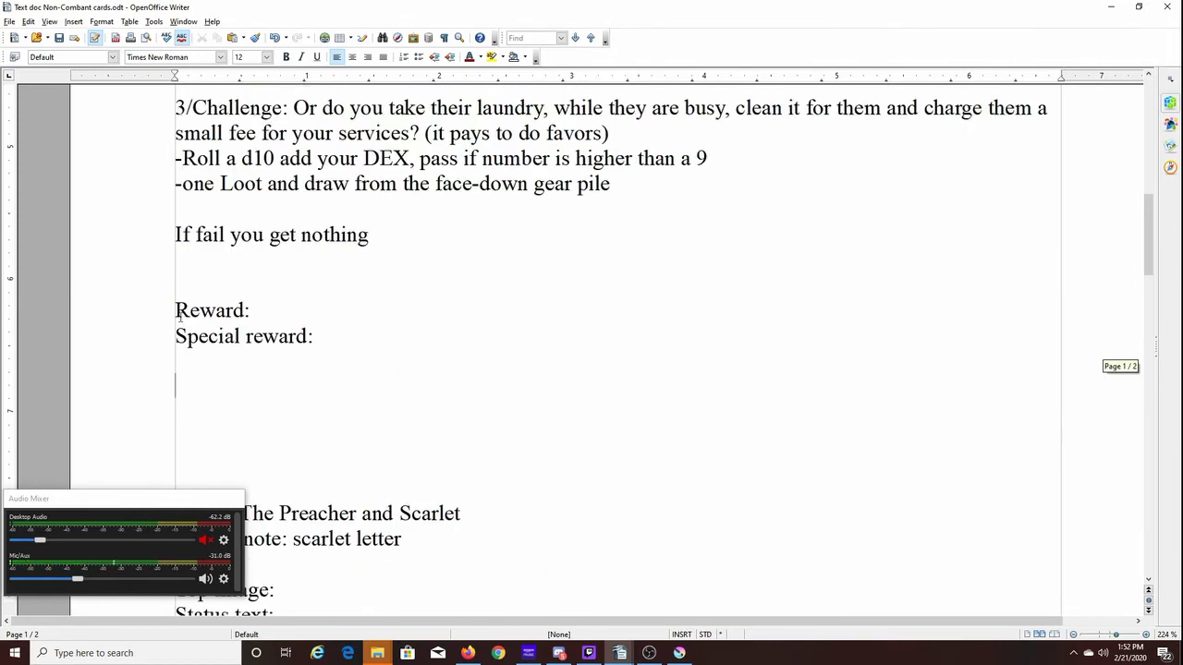
{"action": "left_click_drag", "start_coordinate": [175, 311], "coordinate": [281, 317]}
{"action": "key", "text": "ctrl+c"}
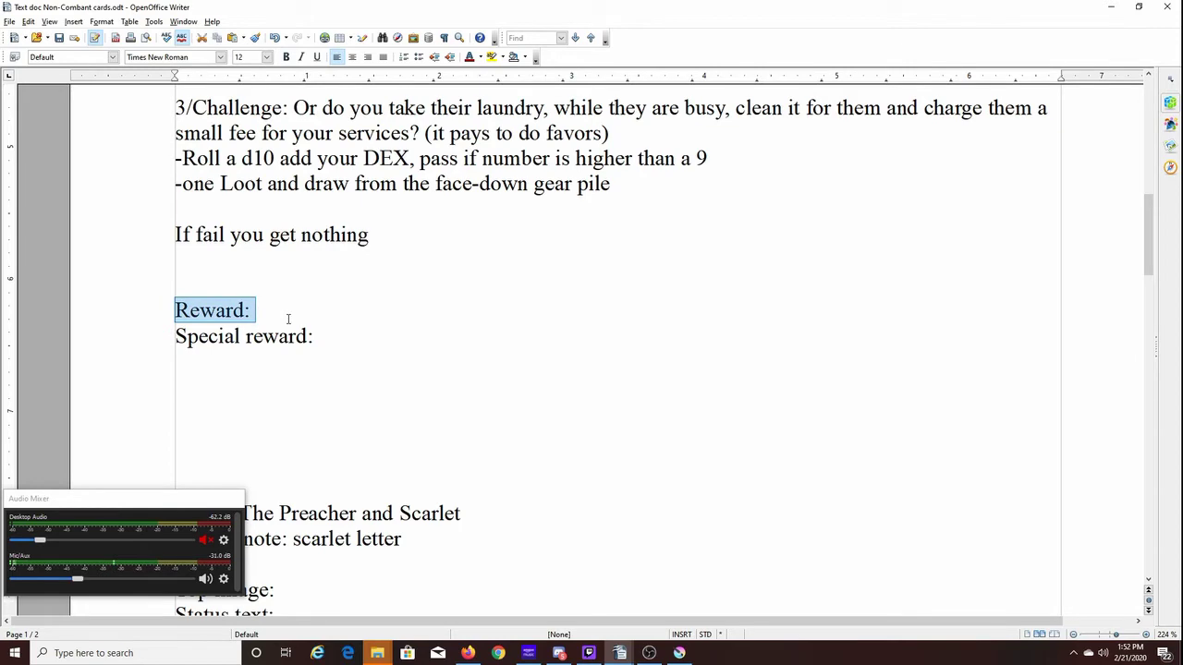
{"action": "left_click", "coordinate": [177, 189]}
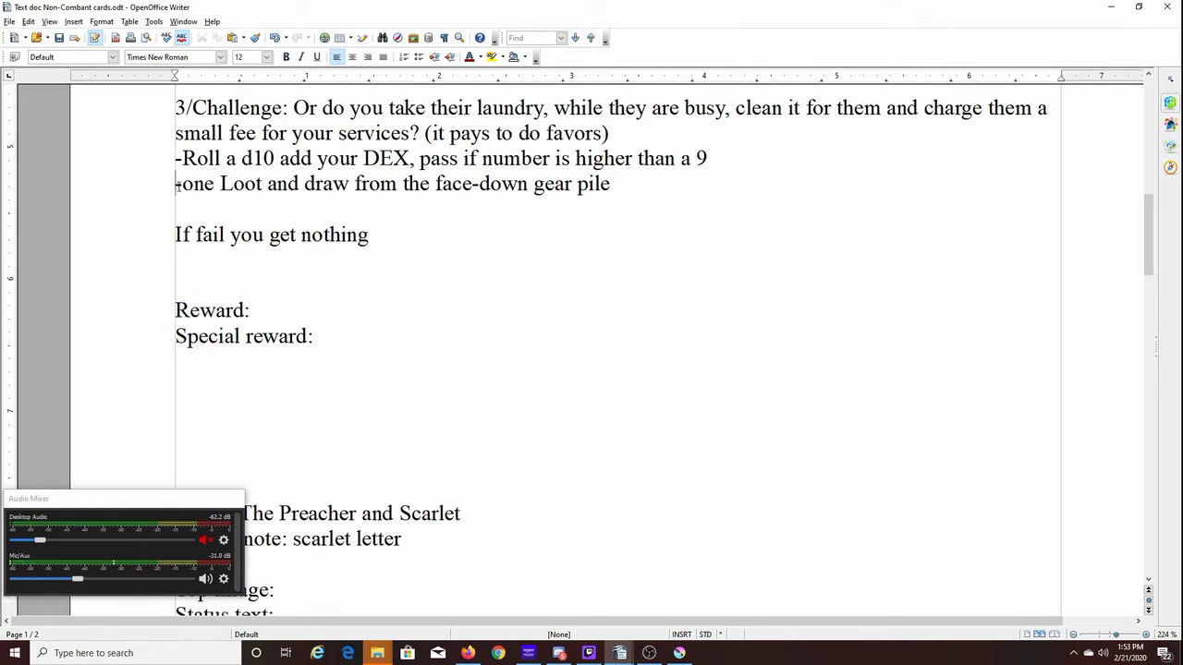
{"action": "key", "text": "ctrl+v"}
{"action": "scroll", "coordinate": [214, 249], "scroll_direction": "up", "scroll_amount": 3}
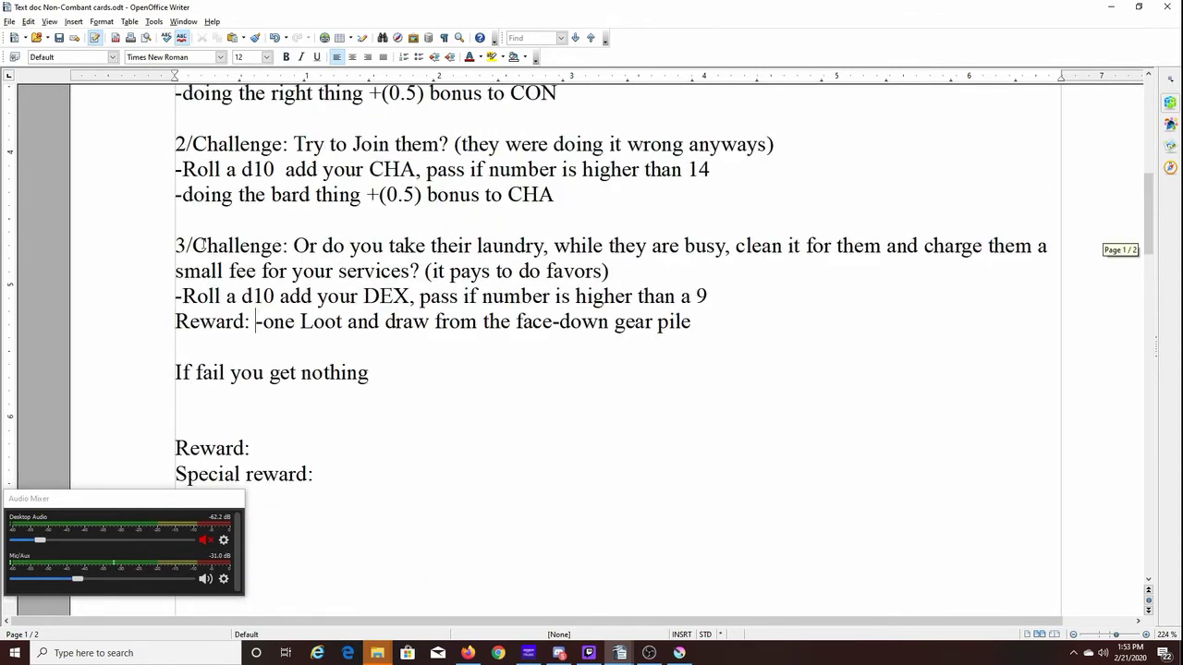
{"action": "left_click", "coordinate": [177, 195]}
{"action": "key", "text": "ctrl+v"}
{"action": "scroll", "coordinate": [199, 219], "scroll_direction": "up", "scroll_amount": 3}
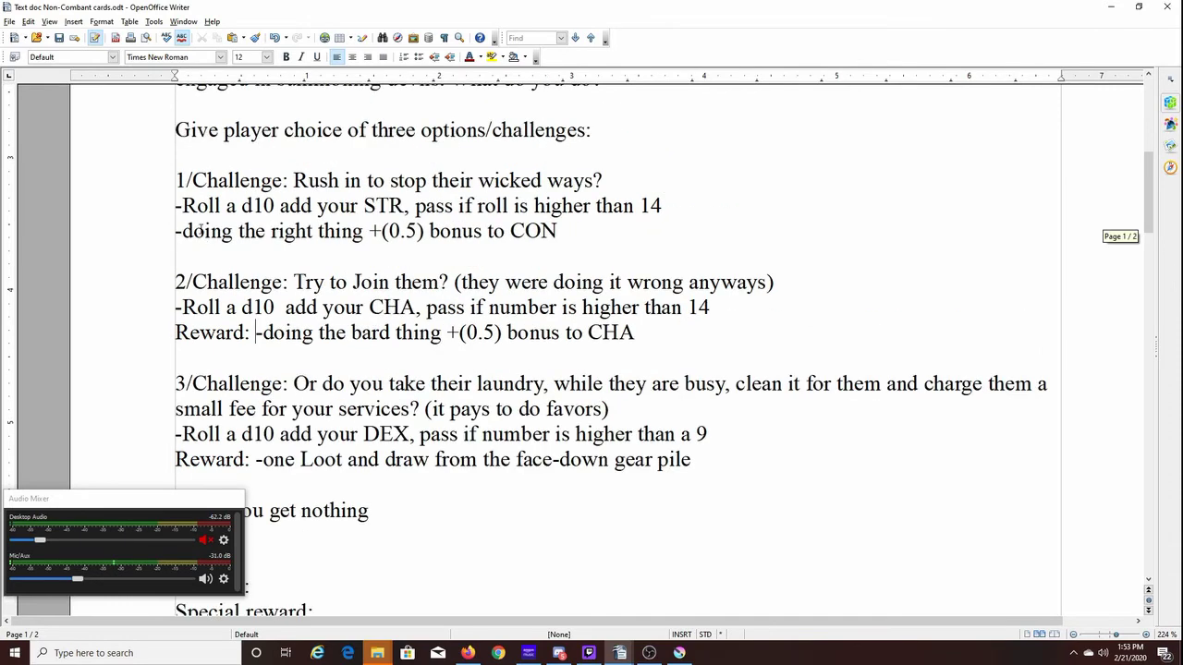
{"action": "left_click", "coordinate": [179, 229]}
{"action": "key", "text": "ctrl+v"}
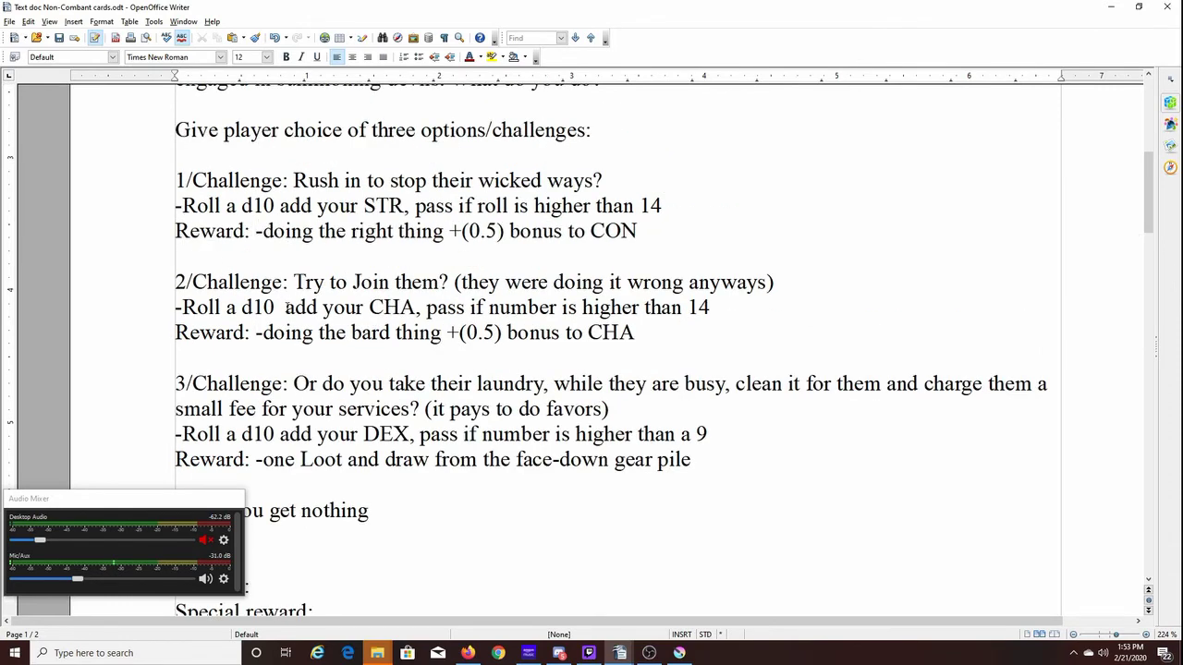
Step: Cut the line "If fail you get nothing" below the third challenge
{"action": "scroll", "coordinate": [289, 309], "scroll_direction": "down", "scroll_amount": 1}
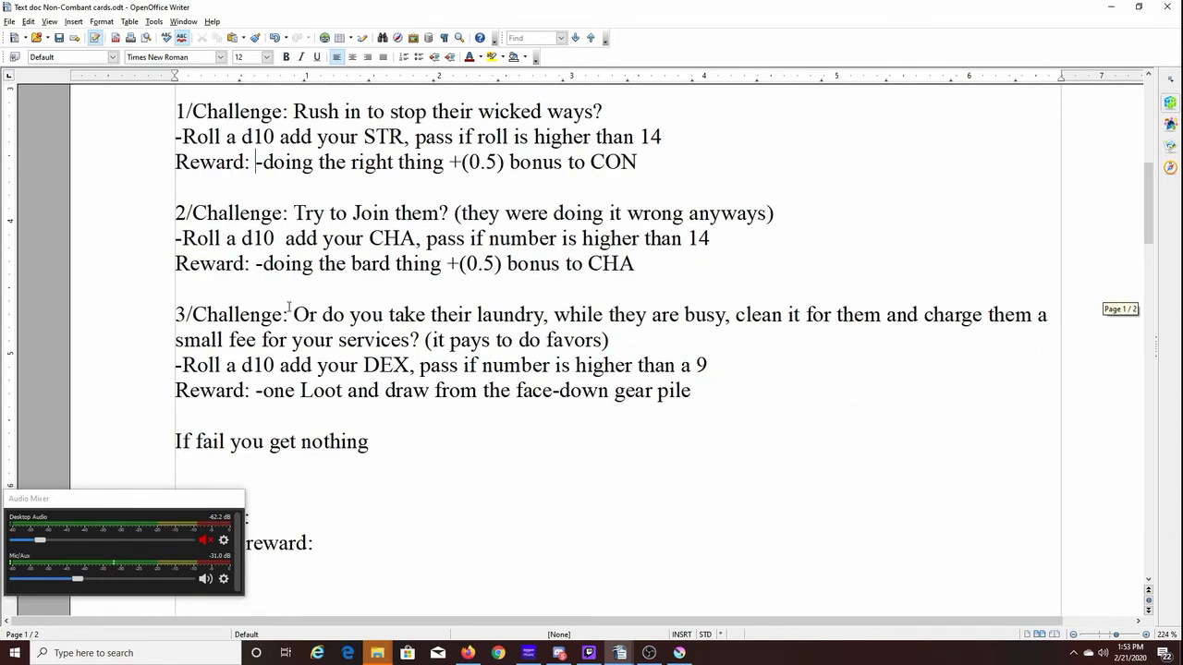
{"action": "left_click_drag", "start_coordinate": [369, 442], "coordinate": [175, 442]}
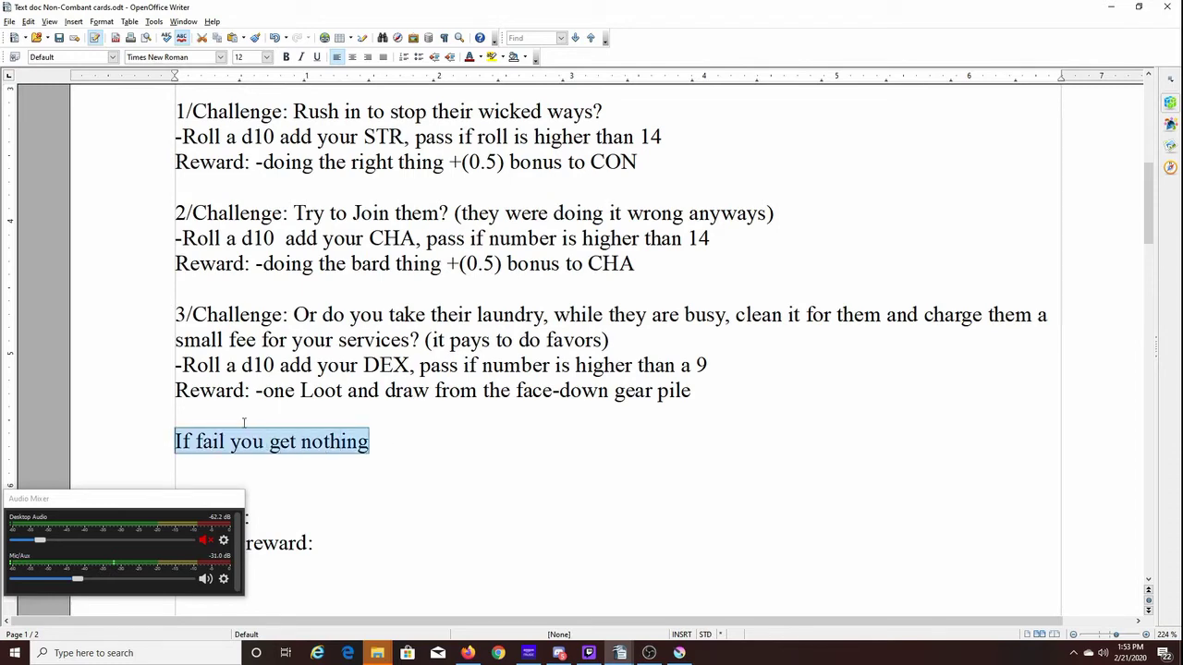
{"action": "key", "text": "ctrl+x"}
{"action": "scroll", "coordinate": [244, 415], "scroll_direction": "up", "scroll_amount": 2}
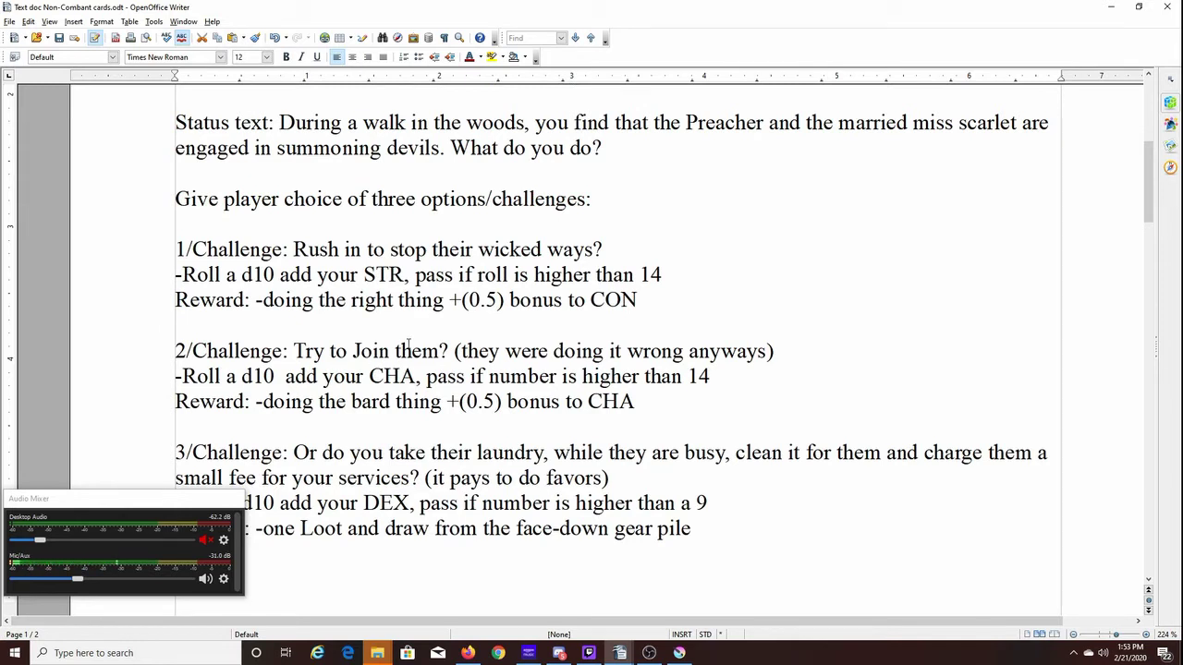
{"action": "scroll", "coordinate": [488, 325], "scroll_direction": "up", "scroll_amount": 2}
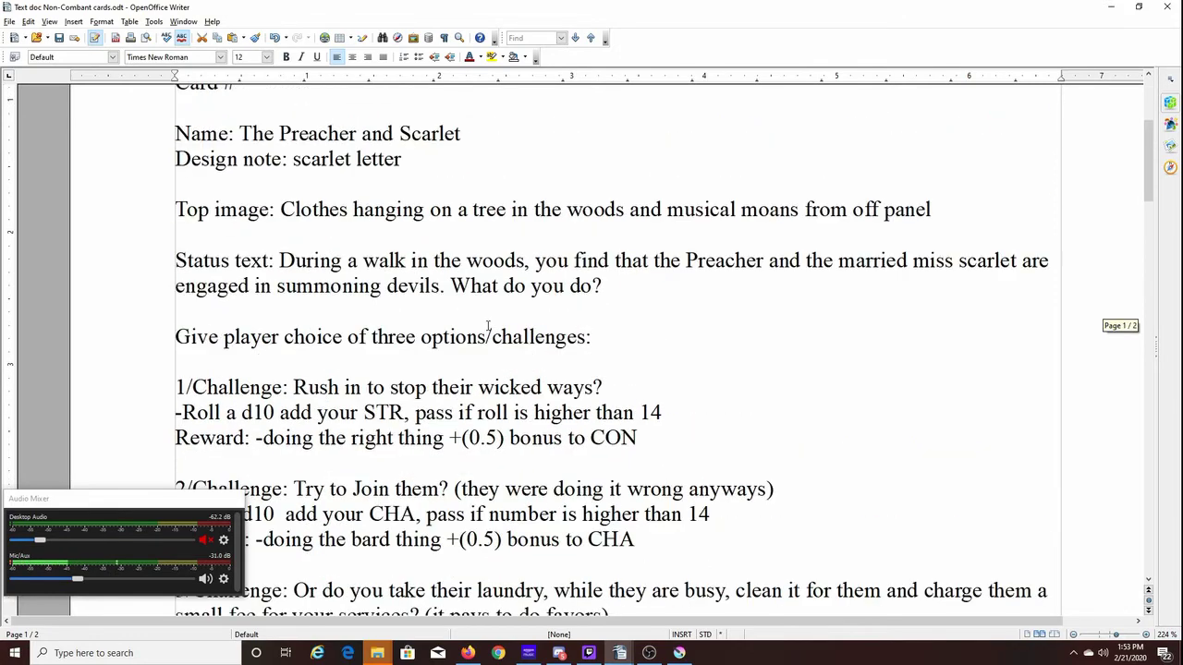
Step: Switch to Krita and create a new custom document 2.5 inches wide and 3.5 inches high
{"action": "left_click", "coordinate": [678, 652]}
{"action": "left_click", "coordinate": [12, 20]}
{"action": "left_click", "coordinate": [24, 37]}
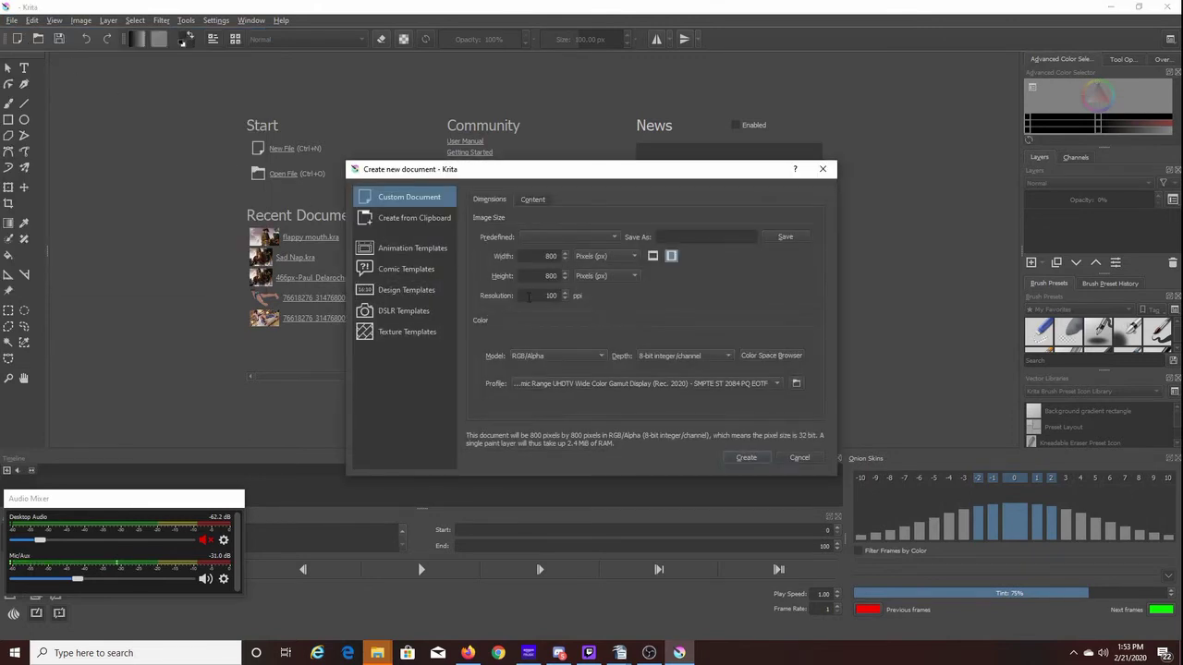
{"action": "left_click", "coordinate": [618, 258]}
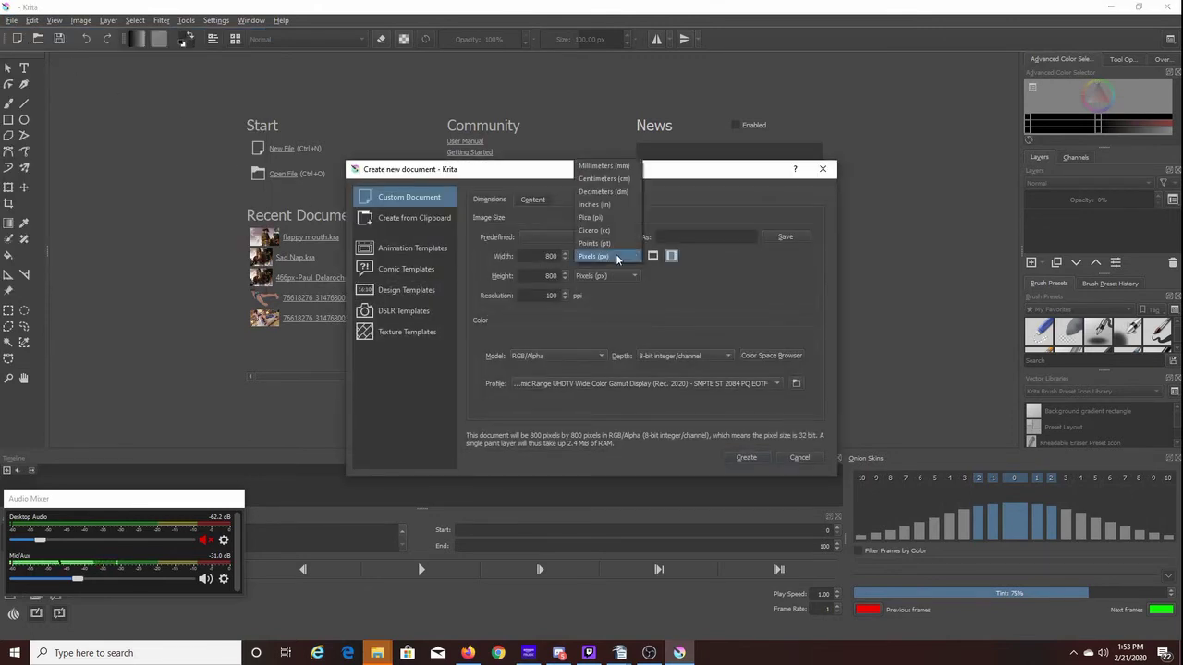
{"action": "left_click", "coordinate": [610, 209]}
{"action": "left_click", "coordinate": [615, 276]}
{"action": "left_click", "coordinate": [610, 228]}
{"action": "double_click", "coordinate": [560, 256]}
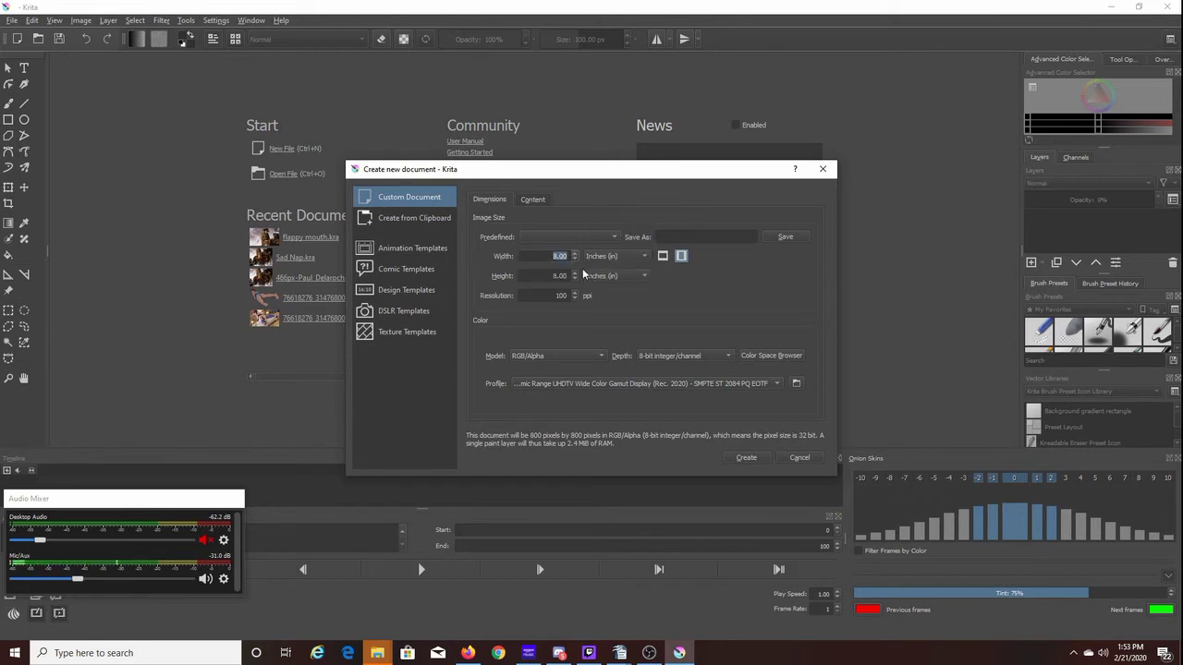
{"action": "type", "text": "2.5"}
{"action": "key", "text": "Tab"}
{"action": "type", "text": "3.5"}
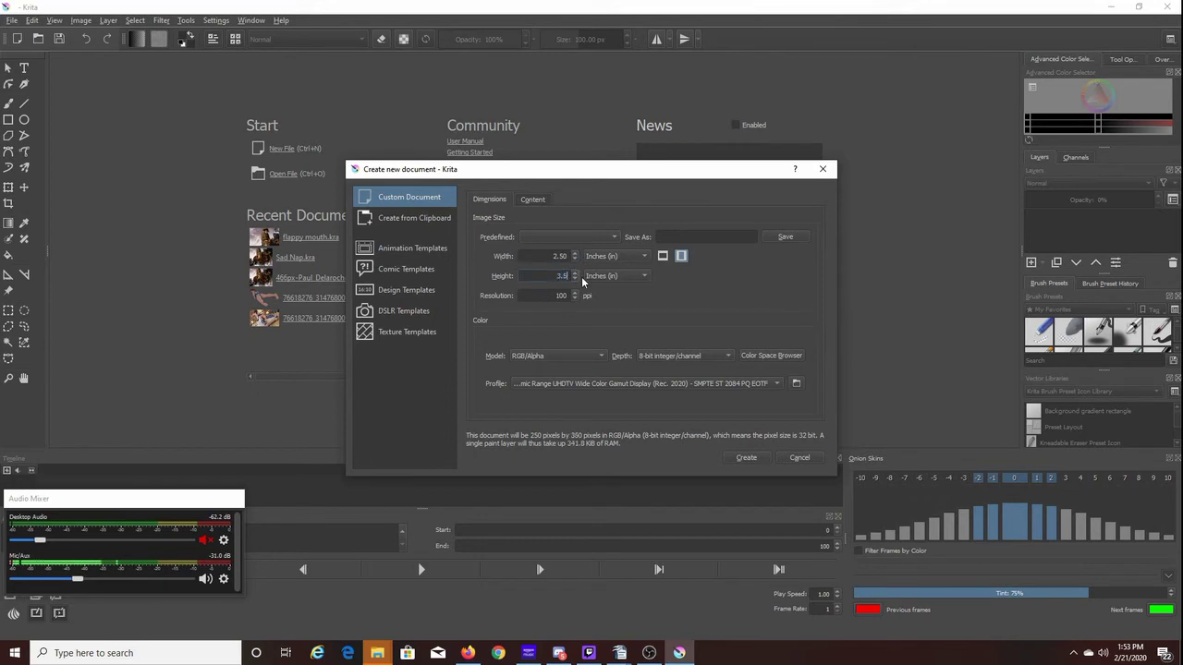
{"action": "left_click", "coordinate": [747, 458]}
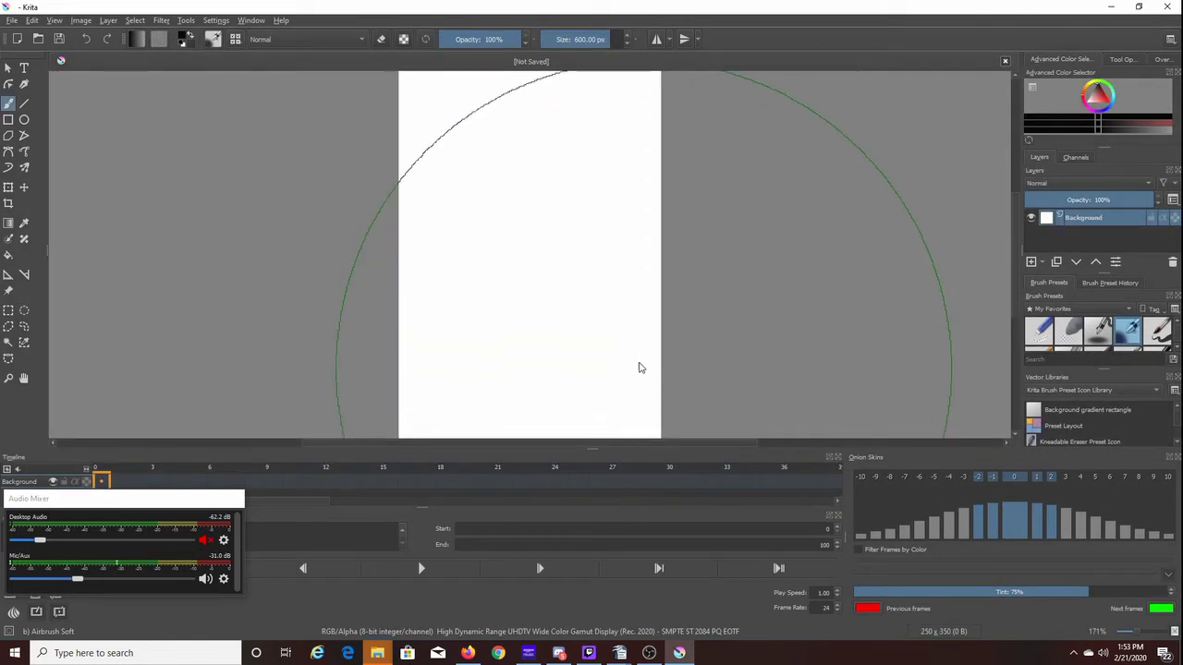
Step: Close the Timeline, Animation and Onion Skins dockers and fit the whole blank card in view
{"action": "left_click", "coordinate": [838, 457]}
{"action": "left_click", "coordinate": [838, 458]}
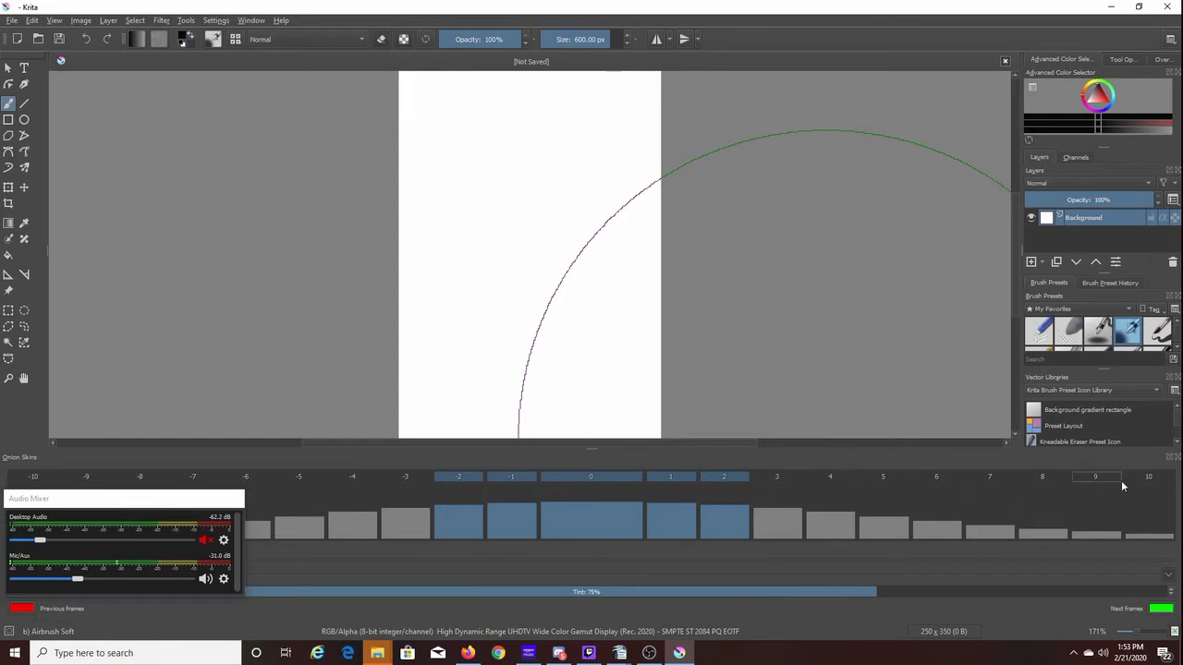
{"action": "left_click", "coordinate": [1176, 457]}
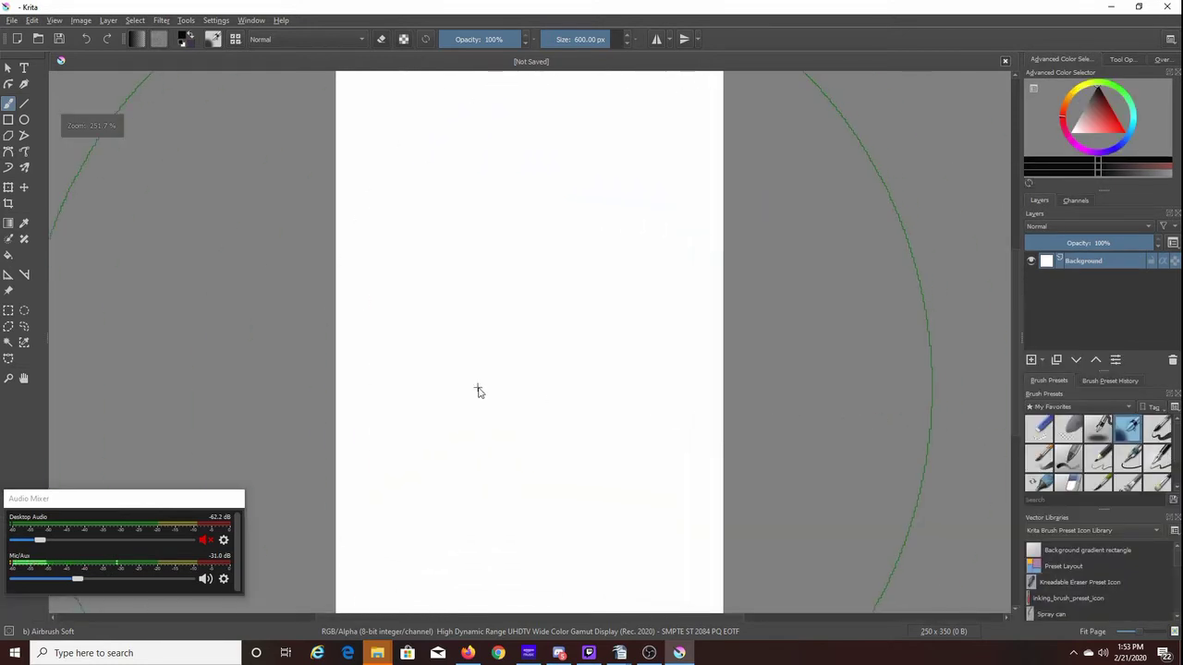
{"action": "key", "text": "minus"}
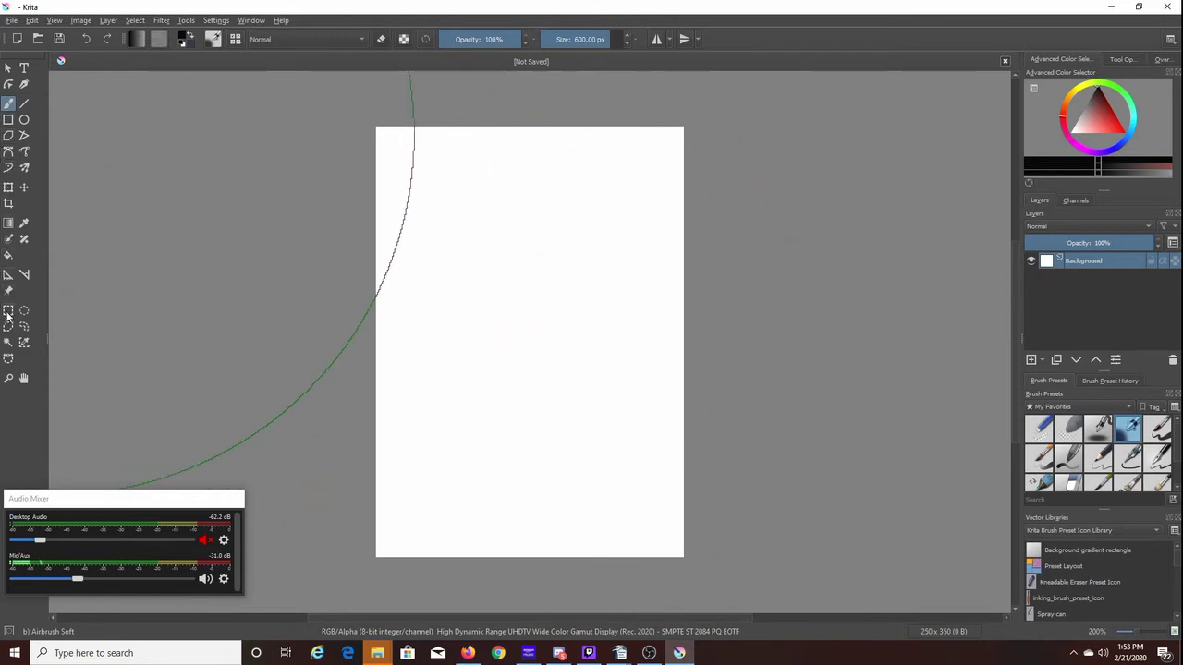
Step: Draw two stacked rectangular frames with the Pencil-2 brush, a shorter one for the card's upper part and a taller one below it
{"action": "left_click", "coordinate": [9, 119]}
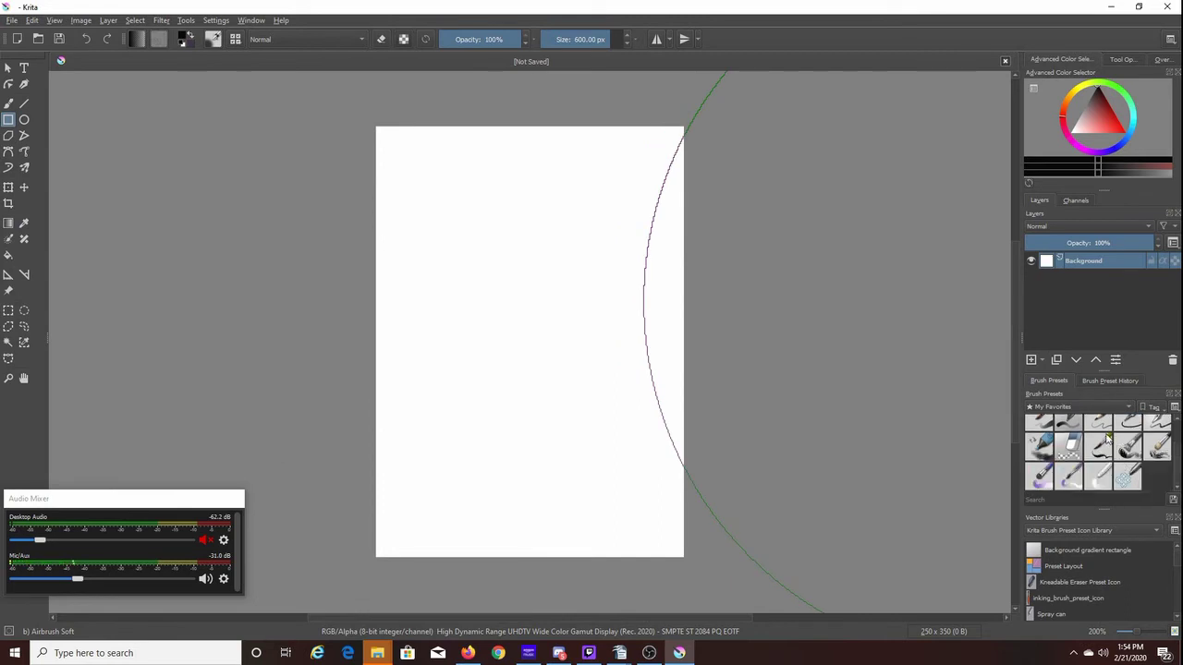
{"action": "left_click", "coordinate": [1100, 428]}
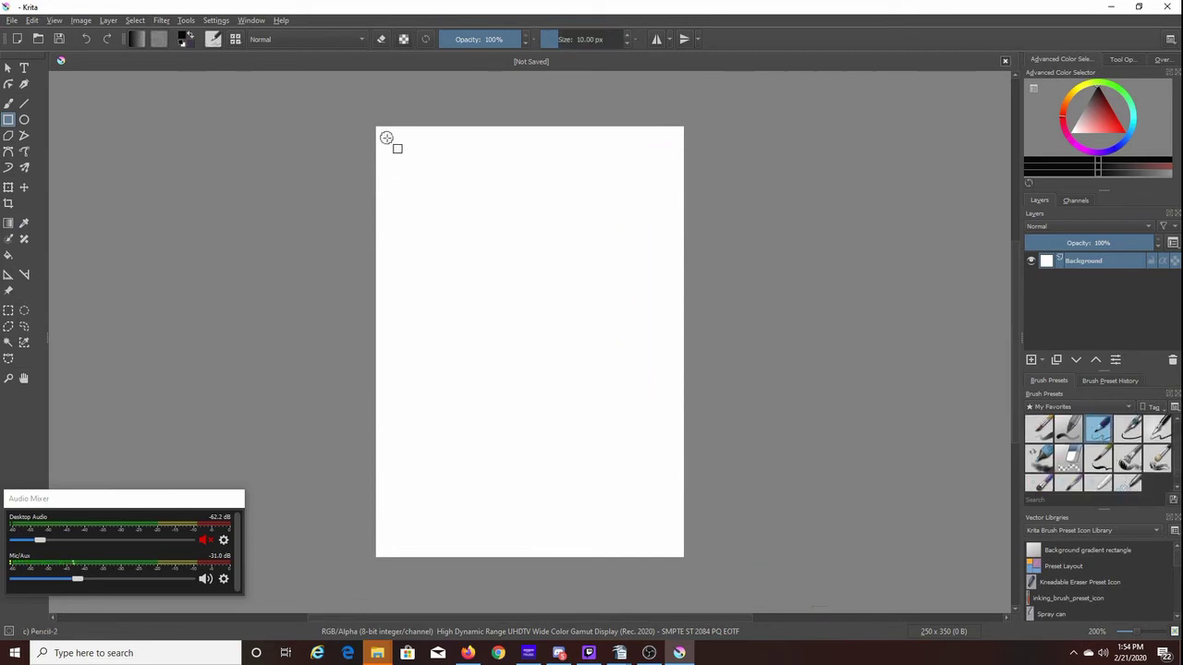
{"action": "left_click_drag", "start_coordinate": [389, 135], "coordinate": [672, 302]}
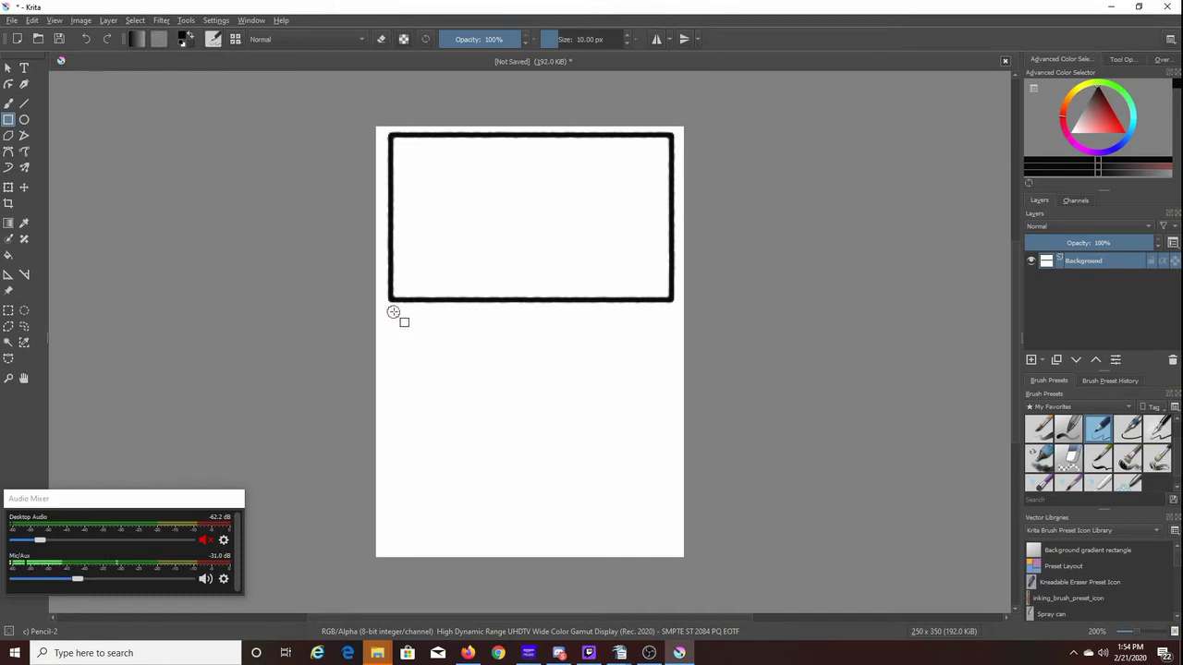
{"action": "left_click_drag", "start_coordinate": [391, 310], "coordinate": [675, 546]}
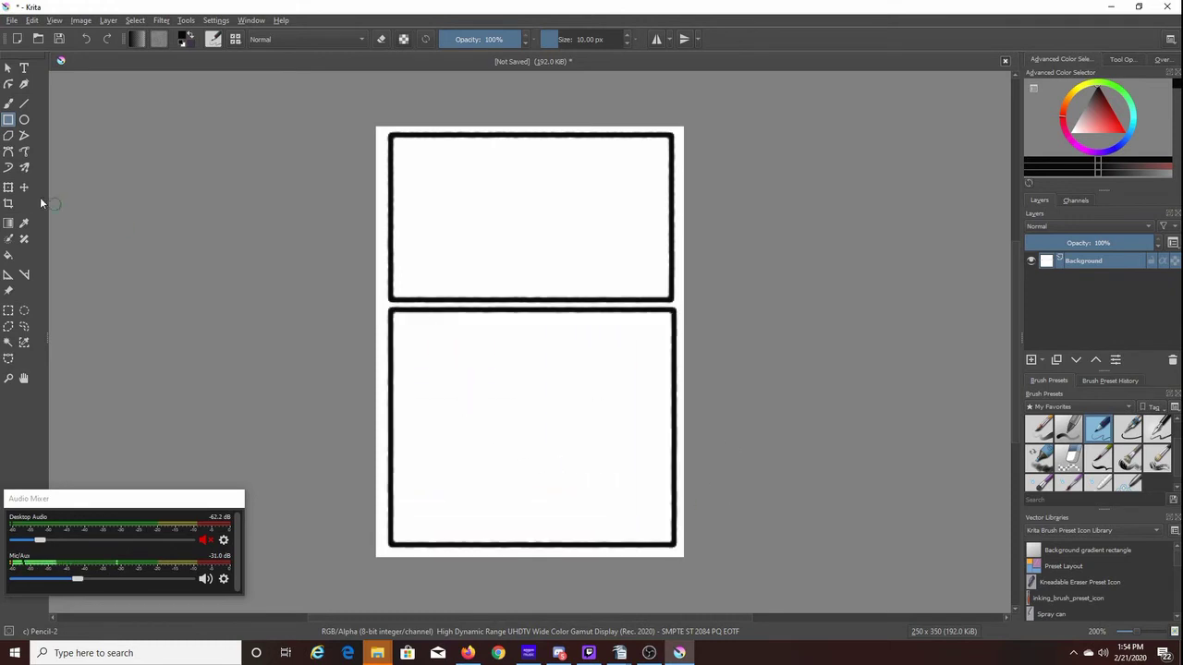
Step: Switch to the non-combat cards document in OpenOffice Writer and copy everything from the status text through the third challenge's reward
{"action": "left_click", "coordinate": [24, 68]}
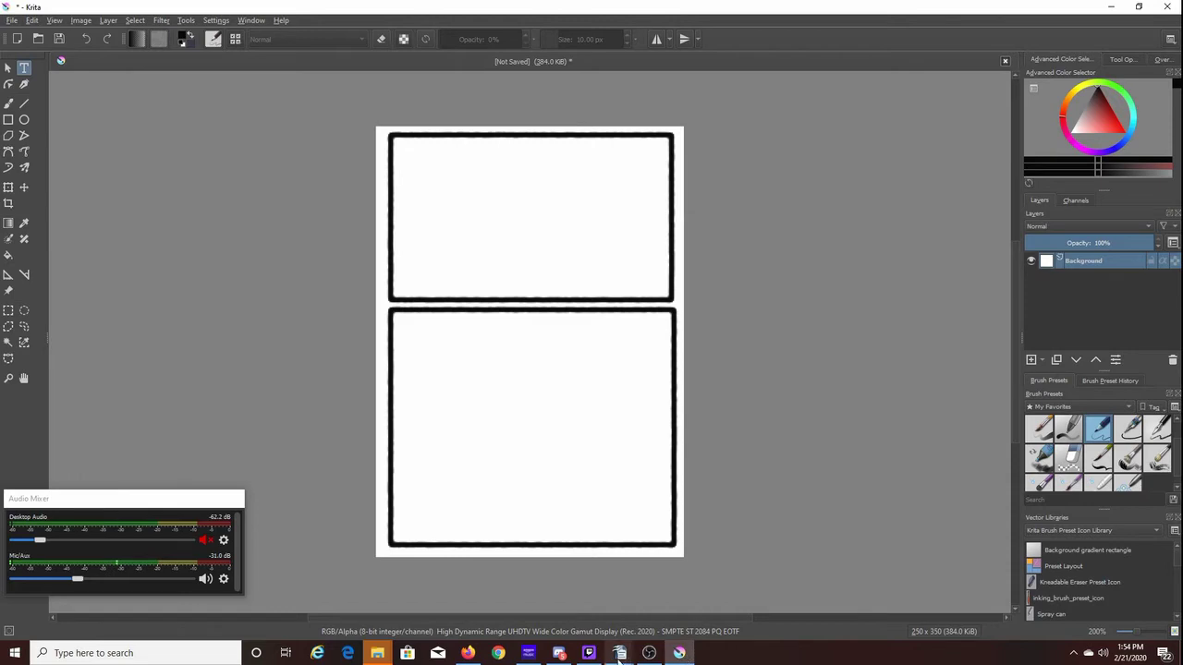
{"action": "mouse_move", "coordinate": [619, 654]}
{"action": "left_click", "coordinate": [631, 605]}
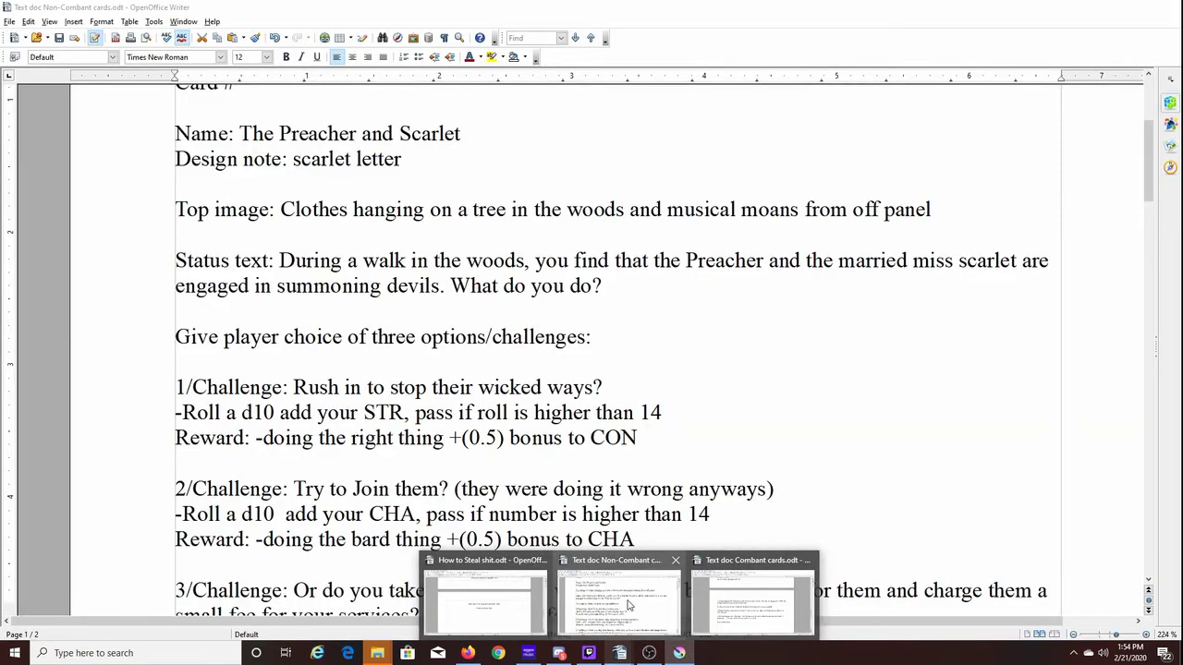
{"action": "scroll", "coordinate": [349, 370], "scroll_direction": "down", "scroll_amount": 3}
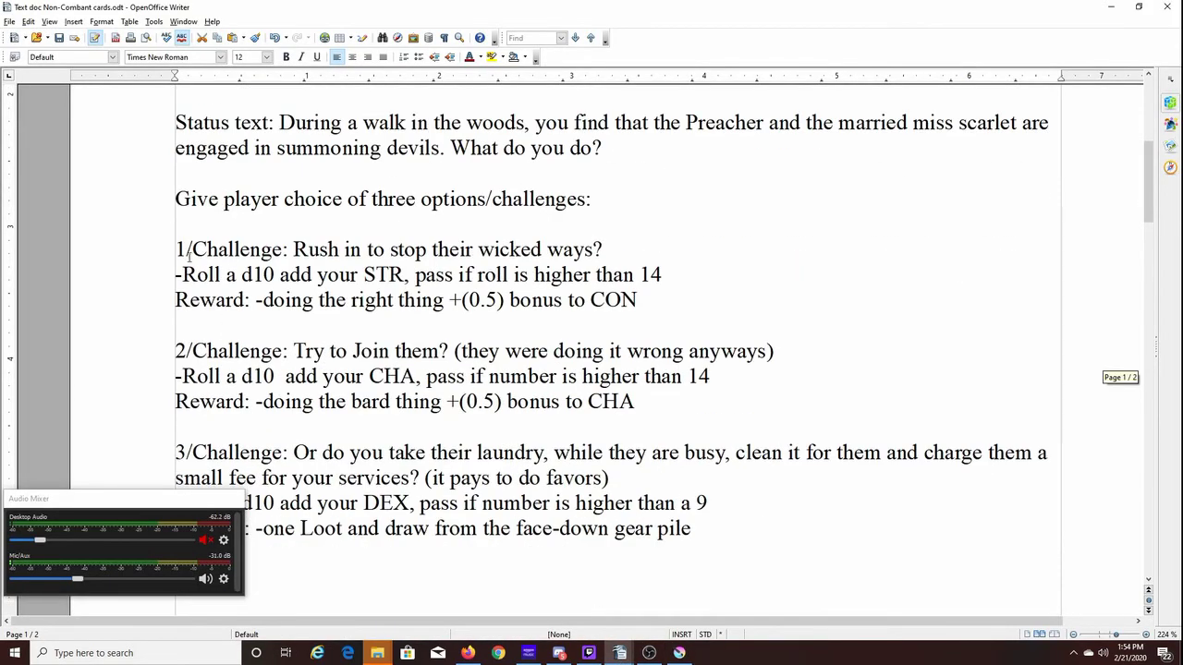
{"action": "left_click_drag", "start_coordinate": [693, 528], "coordinate": [176, 122]}
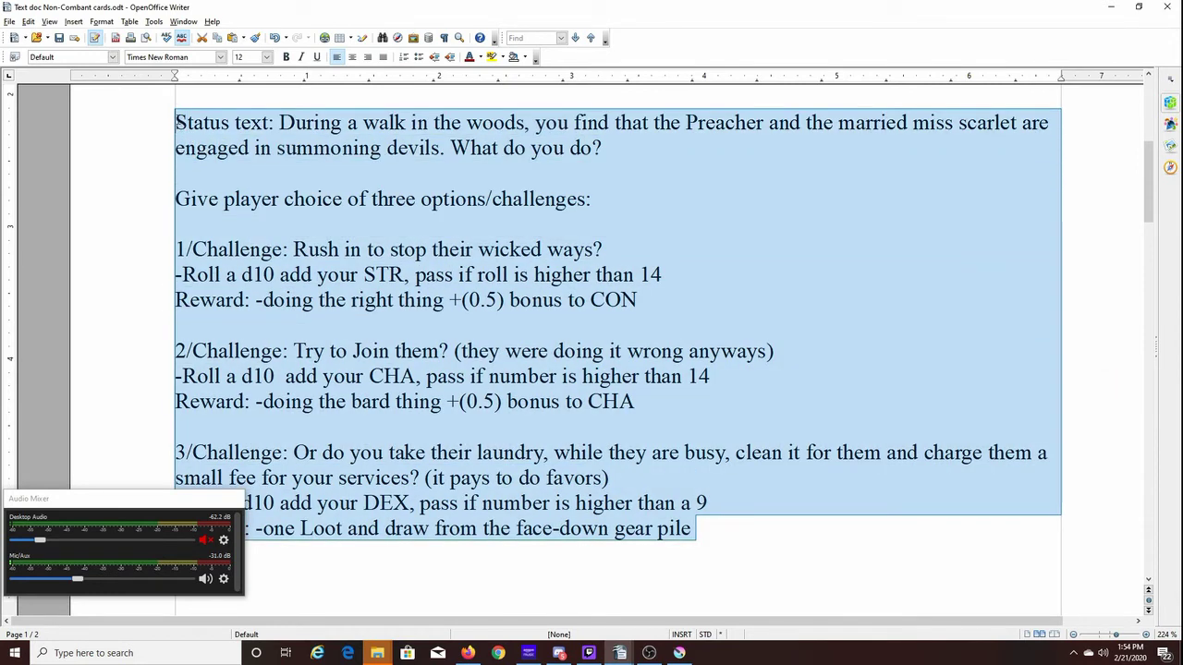
{"action": "right_click", "coordinate": [321, 118]}
{"action": "left_click", "coordinate": [360, 324]}
Step: Switch back to Krita, add a text object inside the card's lower frame and replace its placeholder with the copied card text
{"action": "left_click", "coordinate": [679, 653]}
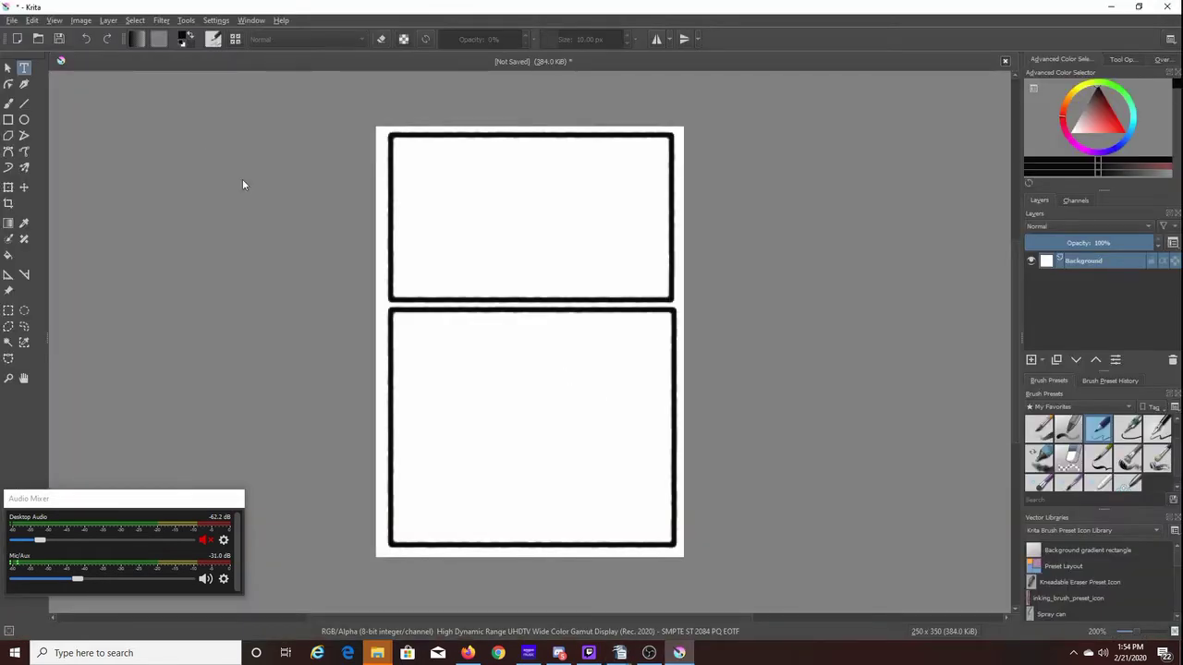
{"action": "left_click_drag", "start_coordinate": [403, 321], "coordinate": [665, 539]}
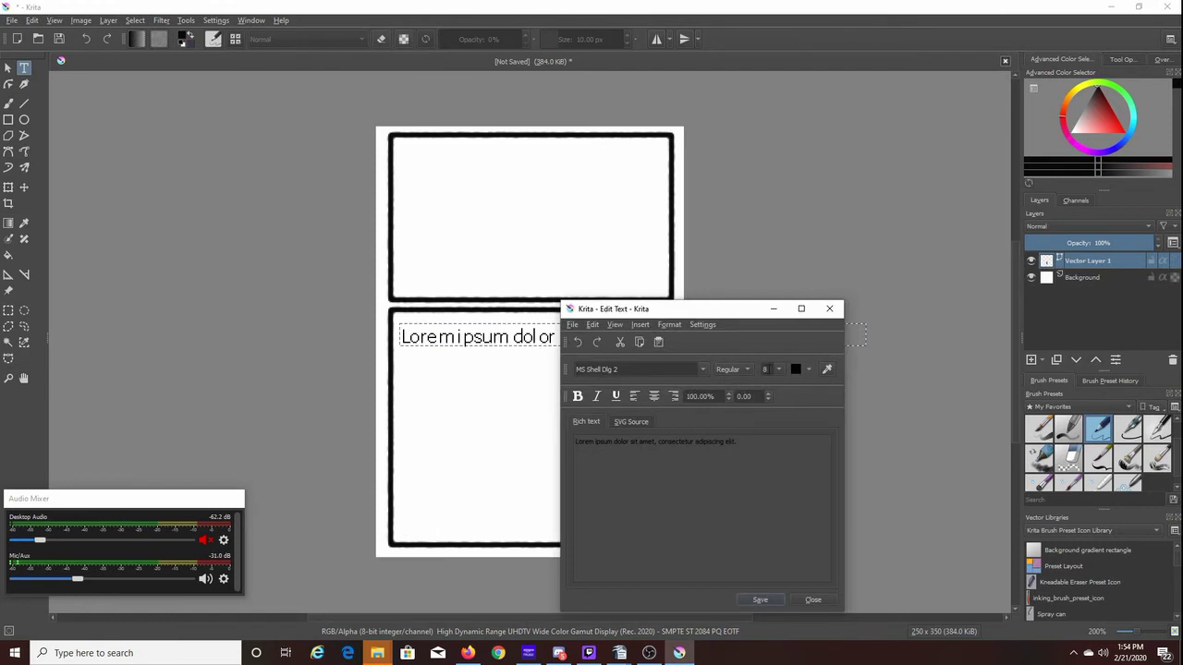
{"action": "type", "text": "14"}
{"action": "key", "text": "ctrl+a"}
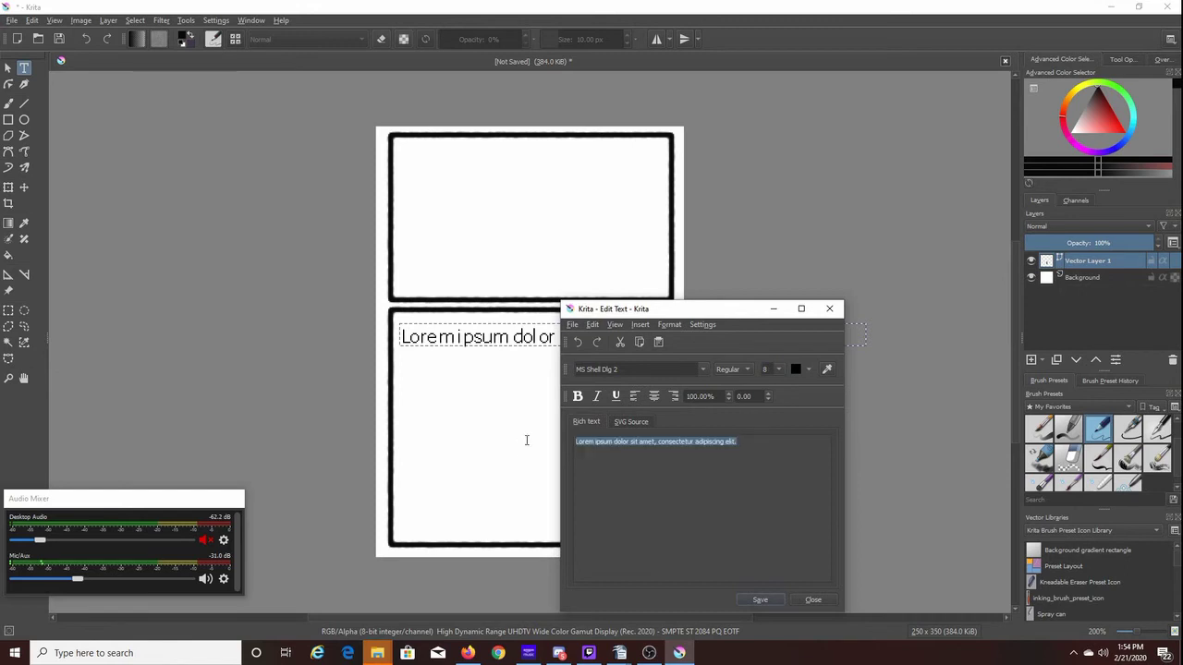
{"action": "key", "text": "ctrl+v"}
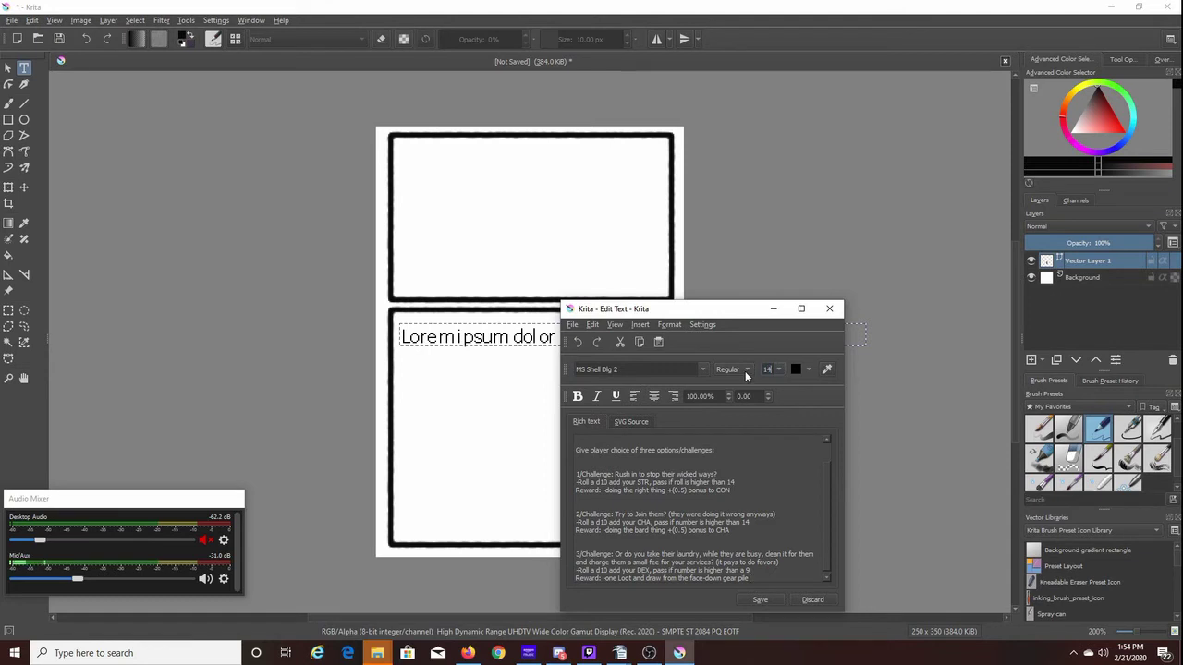
Step: Set the font of the card text to Bahnschrift
{"action": "left_click", "coordinate": [685, 369]}
{"action": "left_click", "coordinate": [701, 370]}
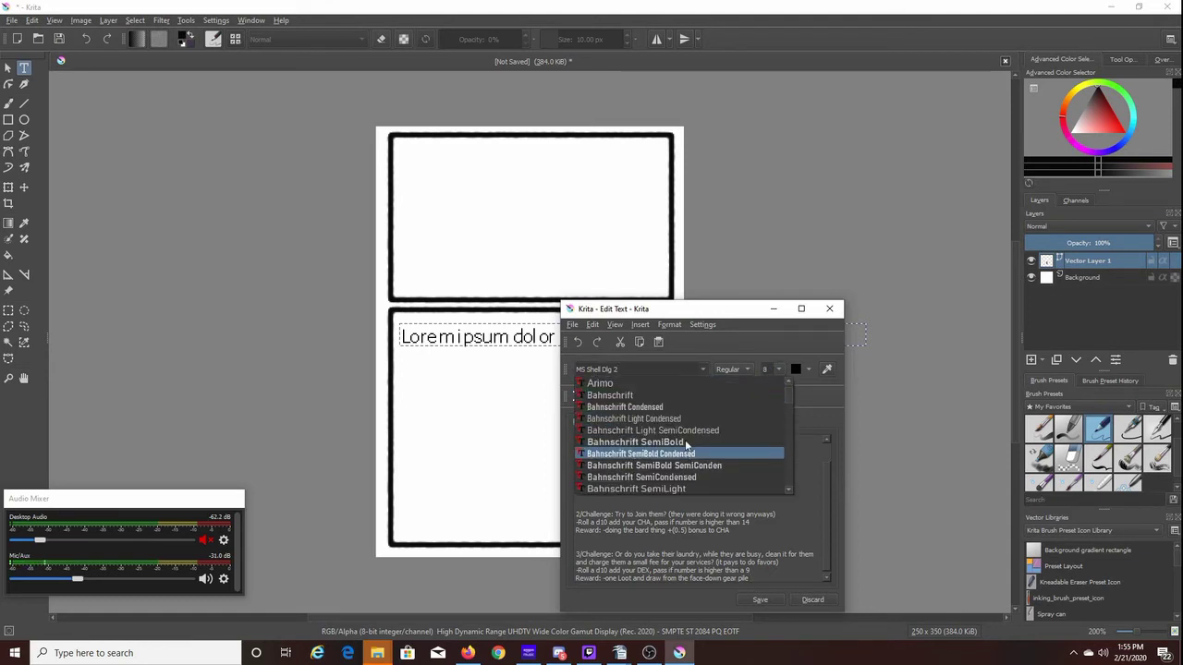
{"action": "left_click", "coordinate": [699, 396]}
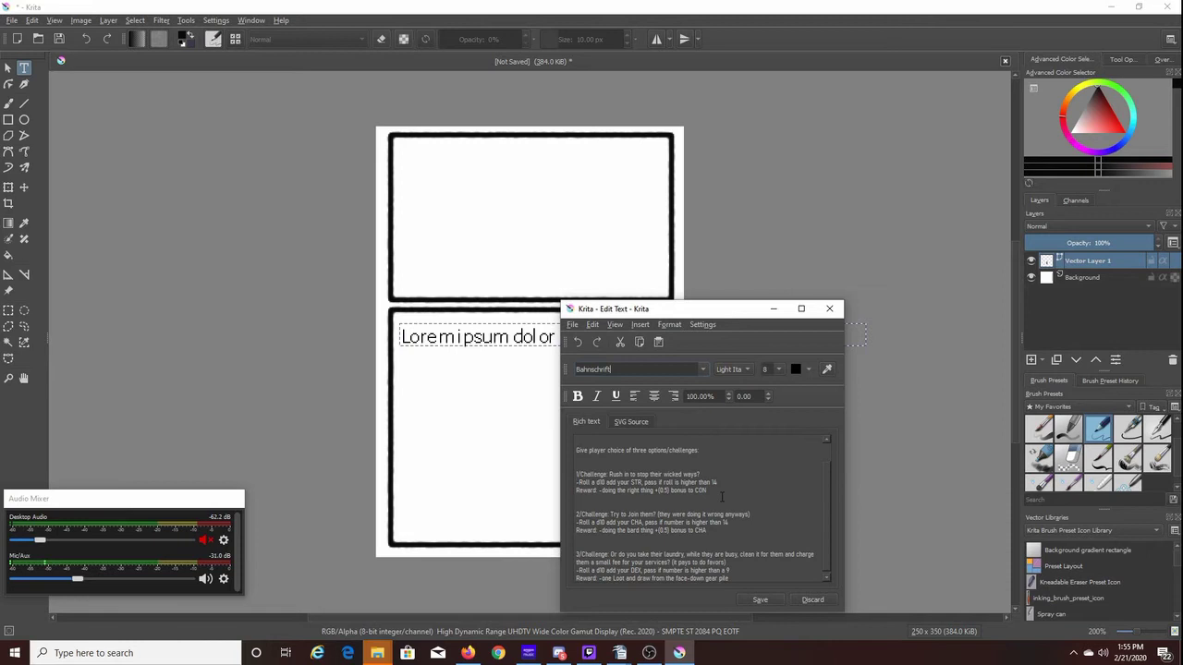
Step: Save the card text's font change, then set all of the card text to font size 14 and save it
{"action": "left_click", "coordinate": [760, 600]}
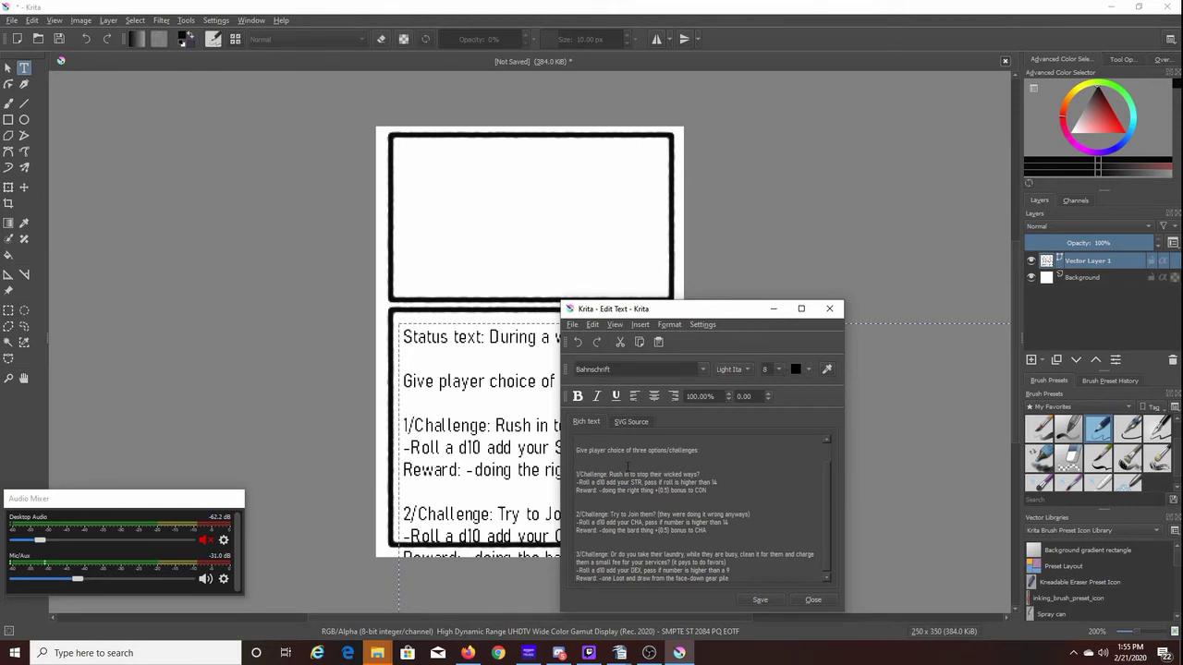
{"action": "scroll", "coordinate": [742, 541], "scroll_direction": "down", "scroll_amount": 1}
{"action": "left_click_drag", "start_coordinate": [752, 580], "coordinate": [658, 435]}
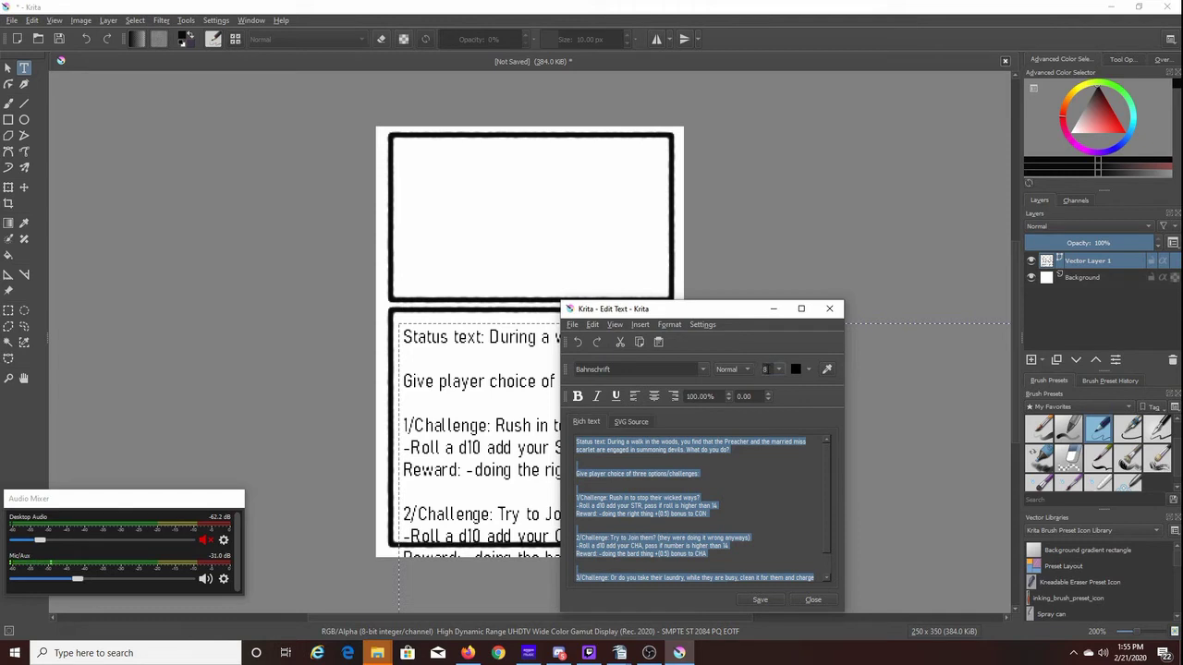
{"action": "left_click", "coordinate": [778, 368]}
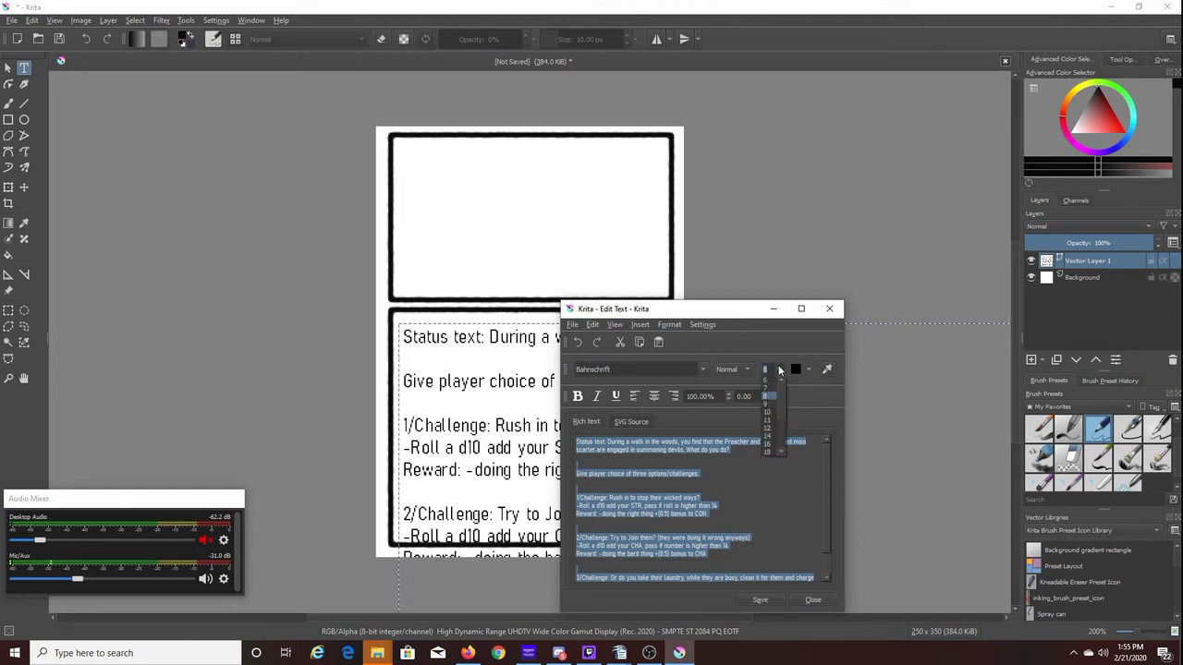
{"action": "left_click", "coordinate": [774, 436]}
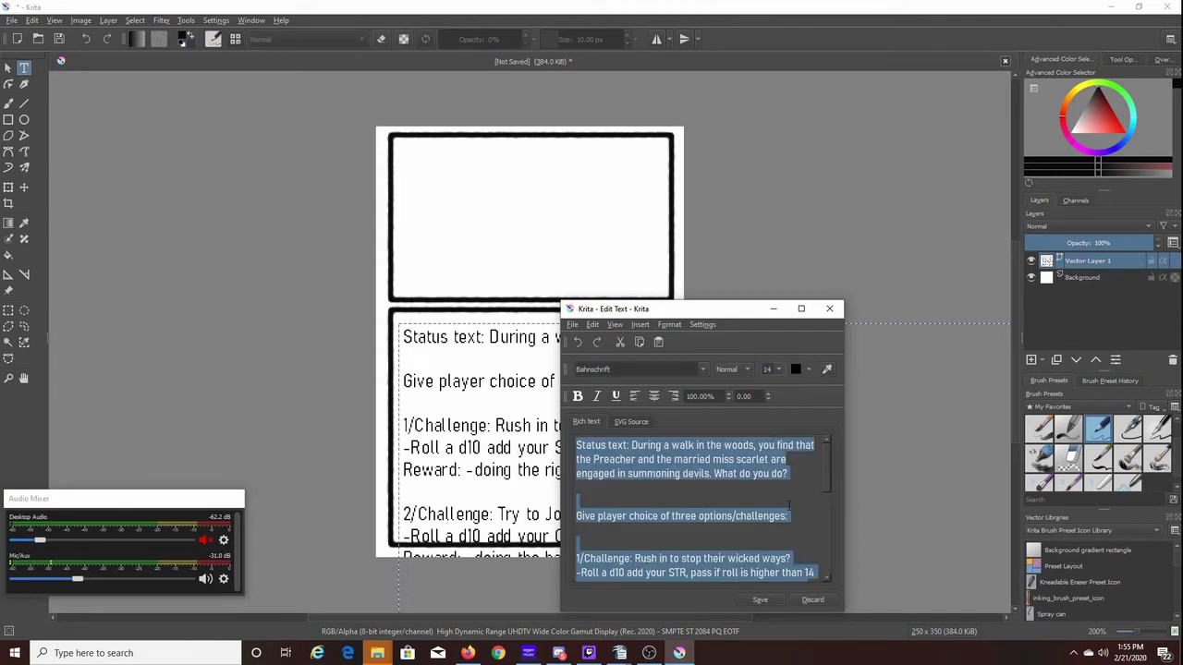
{"action": "left_click", "coordinate": [760, 600]}
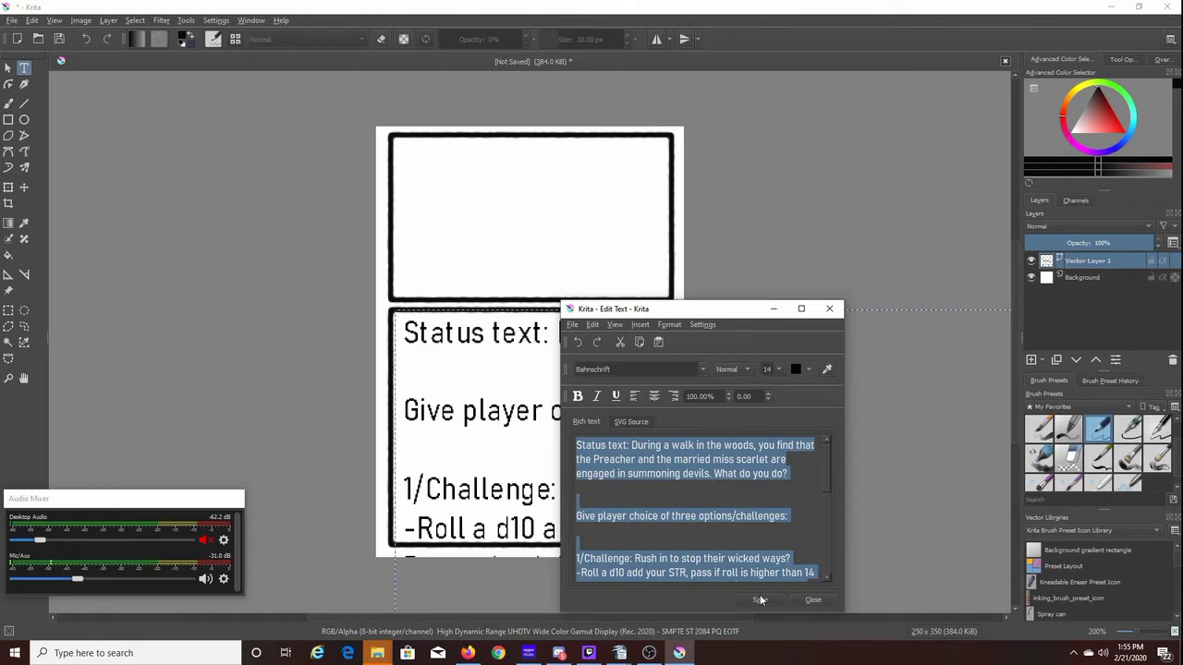
Step: Set the card text's font size back to 8, save it and close the text editor
{"action": "left_click", "coordinate": [777, 369]}
{"action": "left_click", "coordinate": [775, 402]}
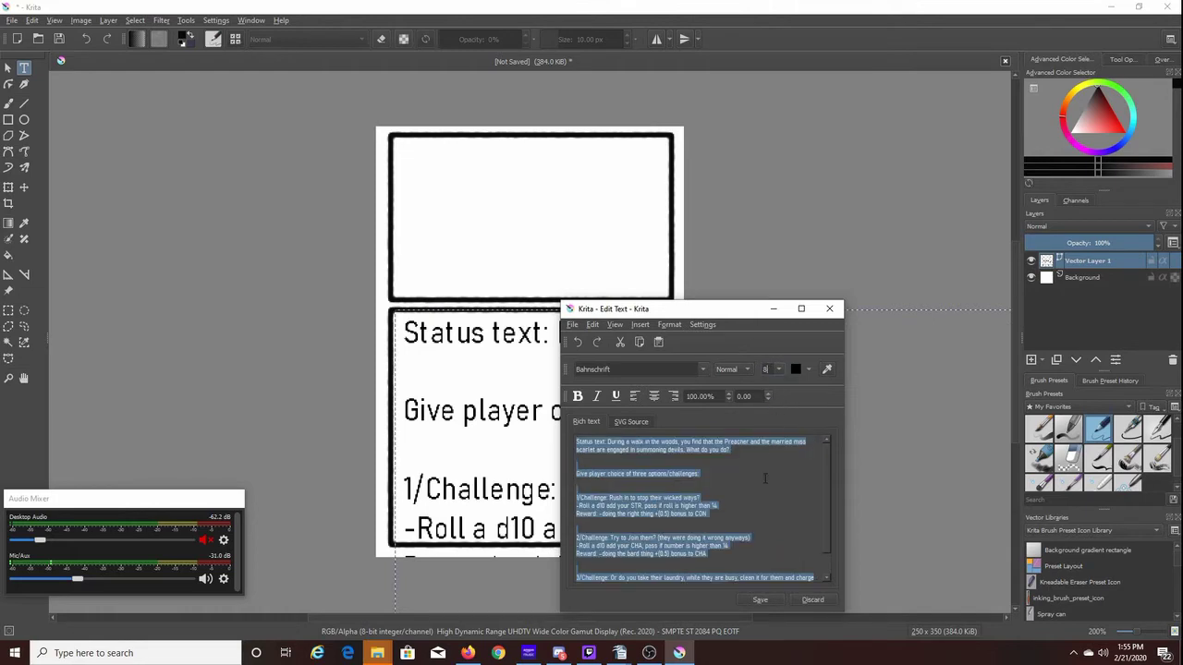
{"action": "left_click", "coordinate": [759, 600]}
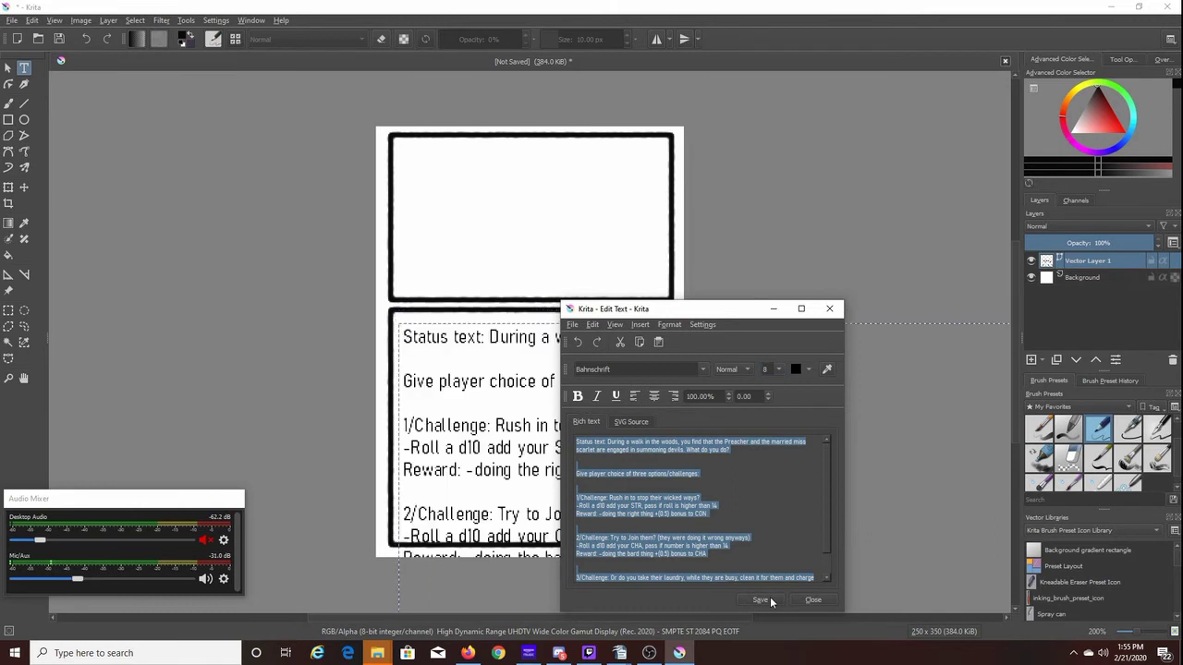
{"action": "left_click", "coordinate": [831, 310]}
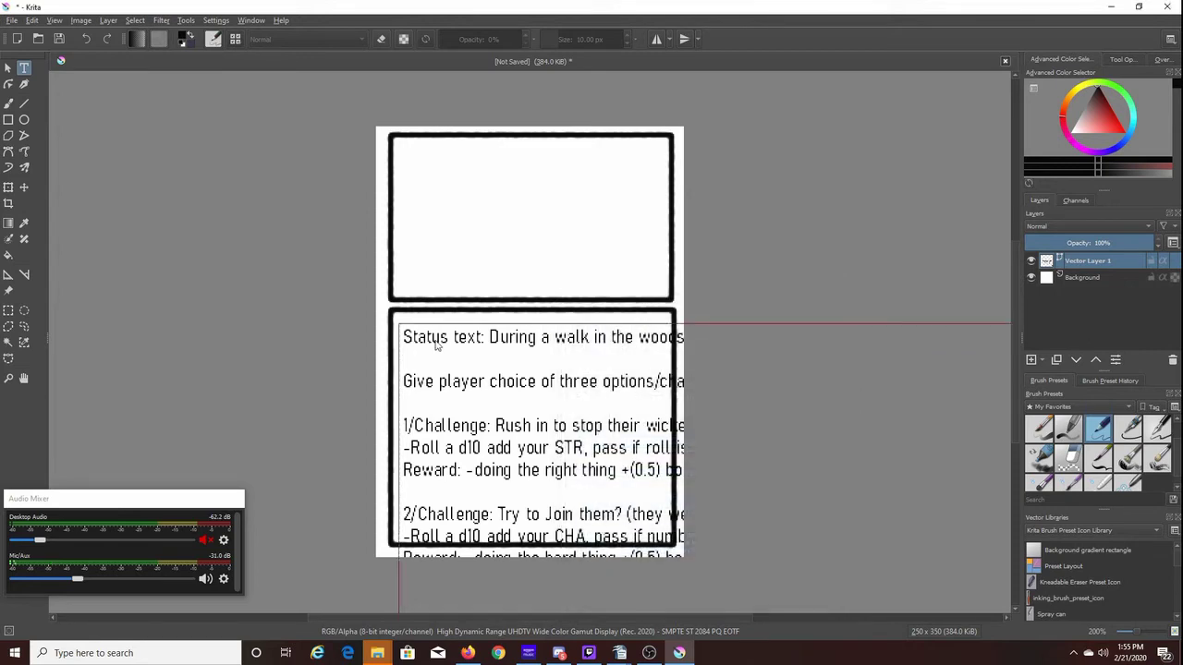
Step: Try to shrink the card text within the lower frame using the Transform tool, then undo the change
{"action": "left_click", "coordinate": [7, 187]}
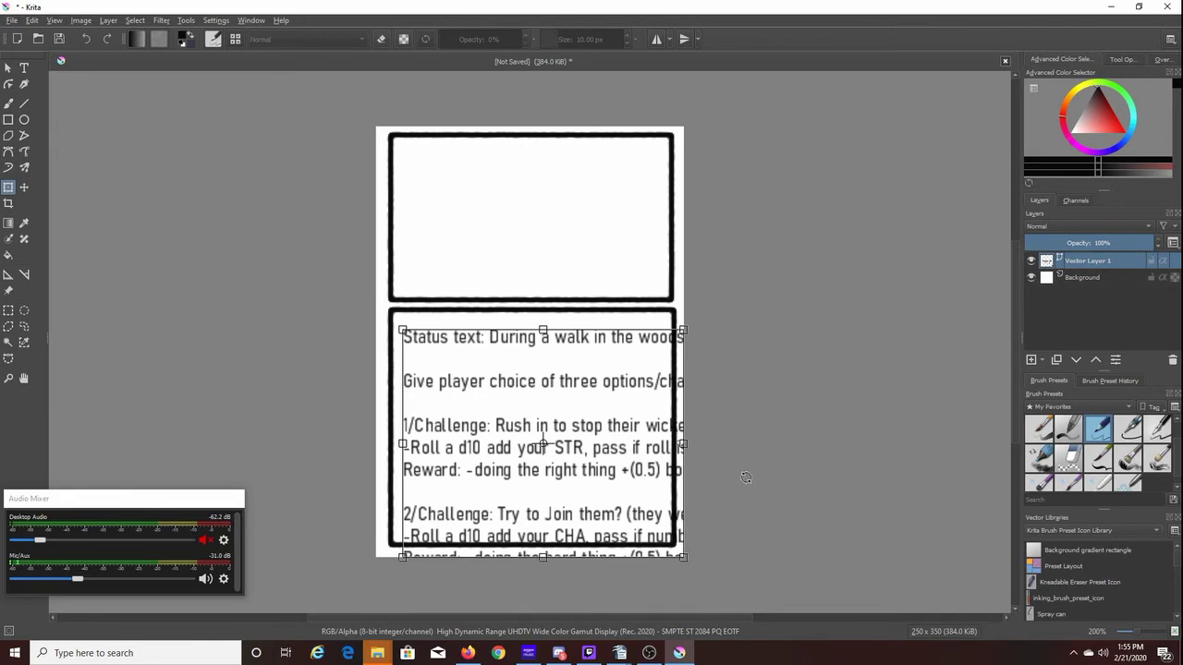
{"action": "key", "text": "1"}
{"action": "scroll", "coordinate": [740, 470], "scroll_direction": "up", "scroll_amount": 3}
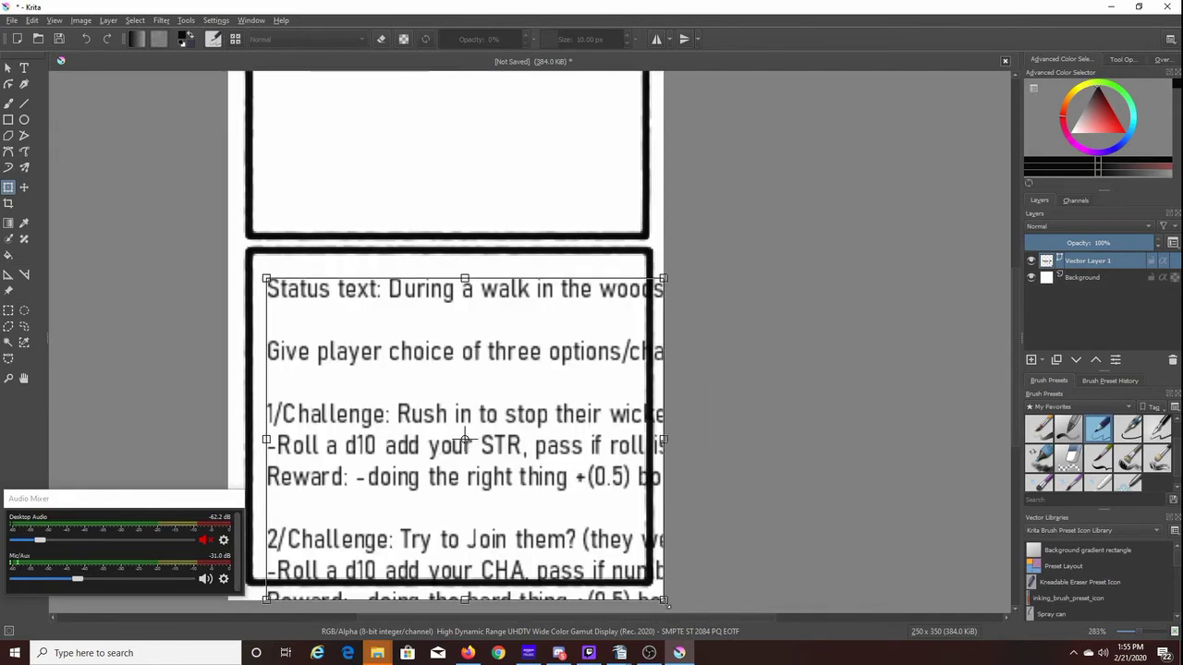
{"action": "left_click_drag", "start_coordinate": [639, 571], "coordinate": [546, 457]}
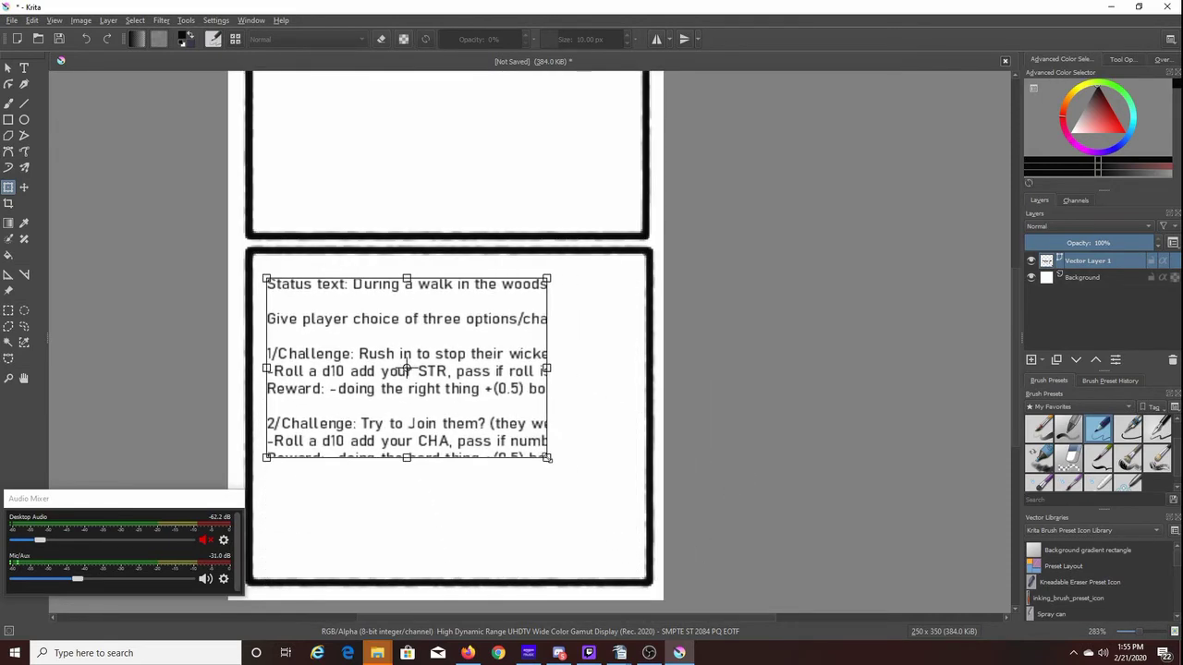
{"action": "key", "text": "ctrl+z"}
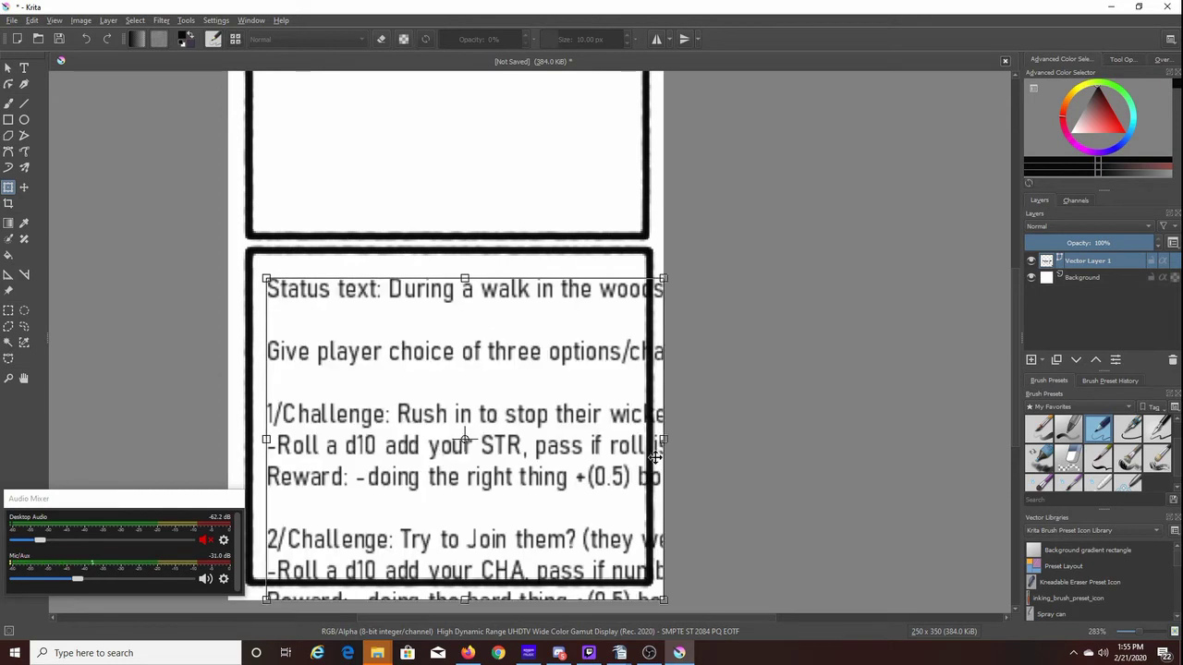
{"action": "key", "text": "ctrl+z"}
Step: Reopen the card text in the lower frame, save it again and close the editor, ignoring the internal errors
{"action": "left_click", "coordinate": [24, 70]}
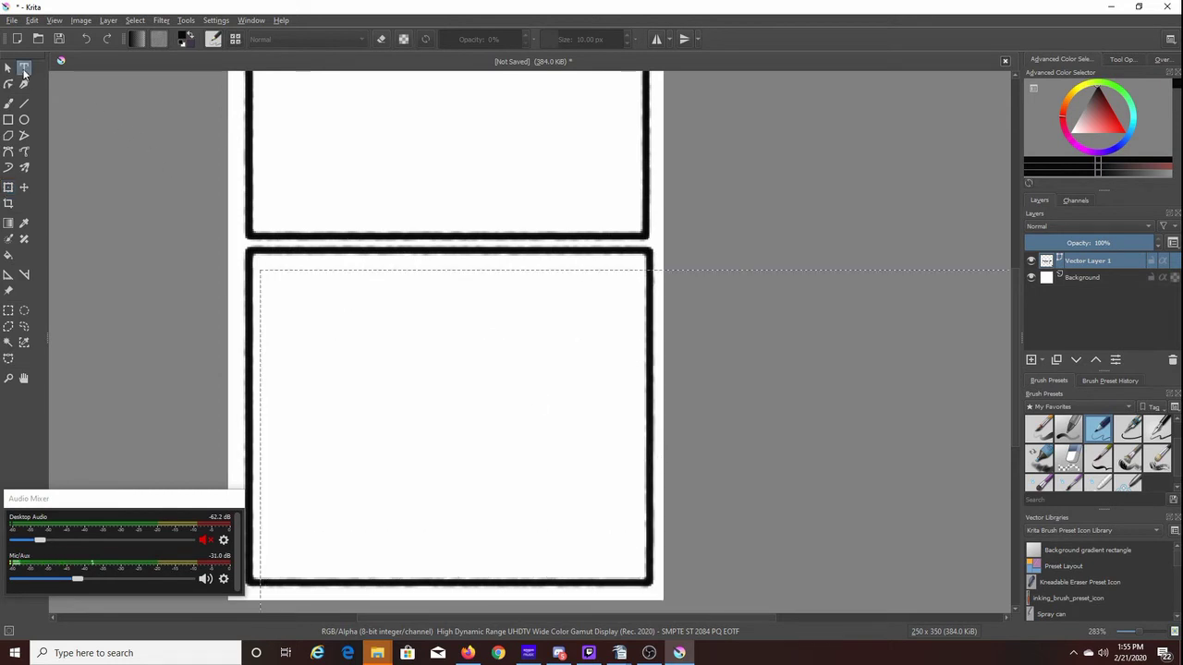
{"action": "left_click", "coordinate": [290, 299]}
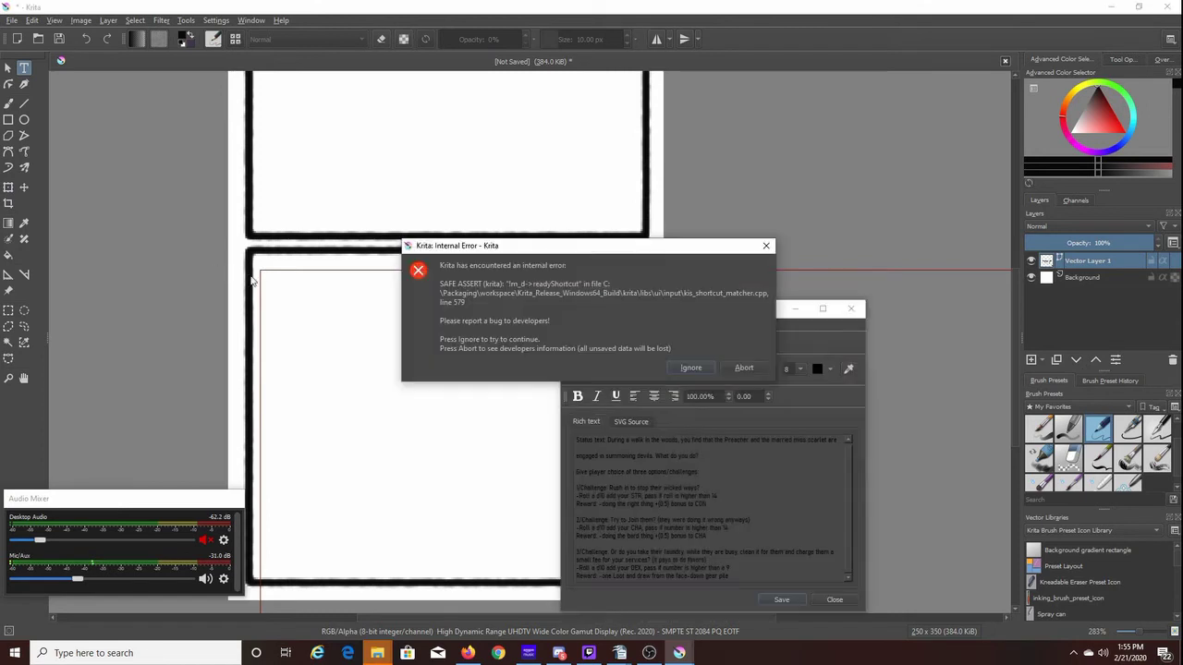
{"action": "left_click", "coordinate": [691, 368]}
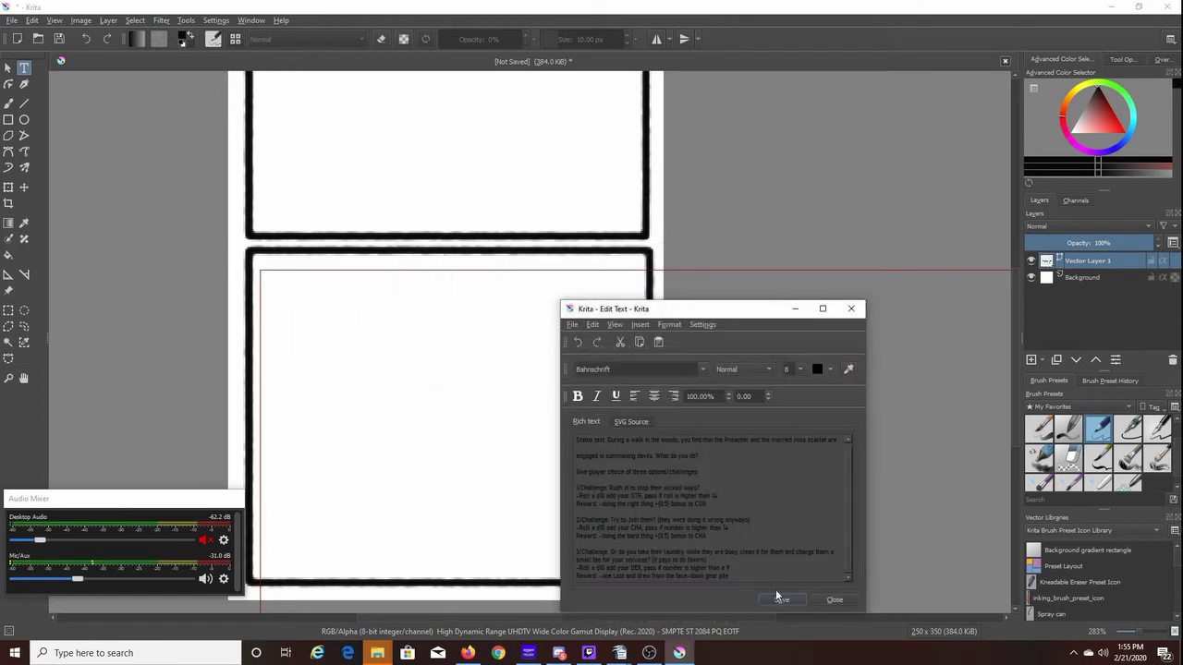
{"action": "key", "text": "ctrl+a"}
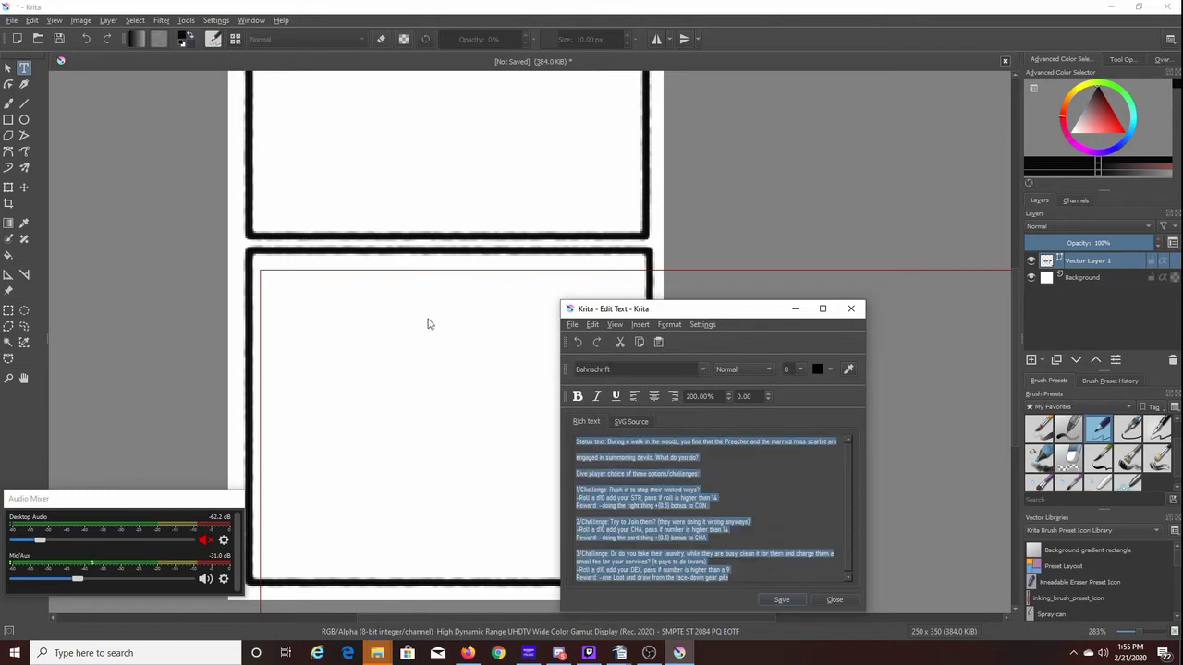
{"action": "key", "text": "Right"}
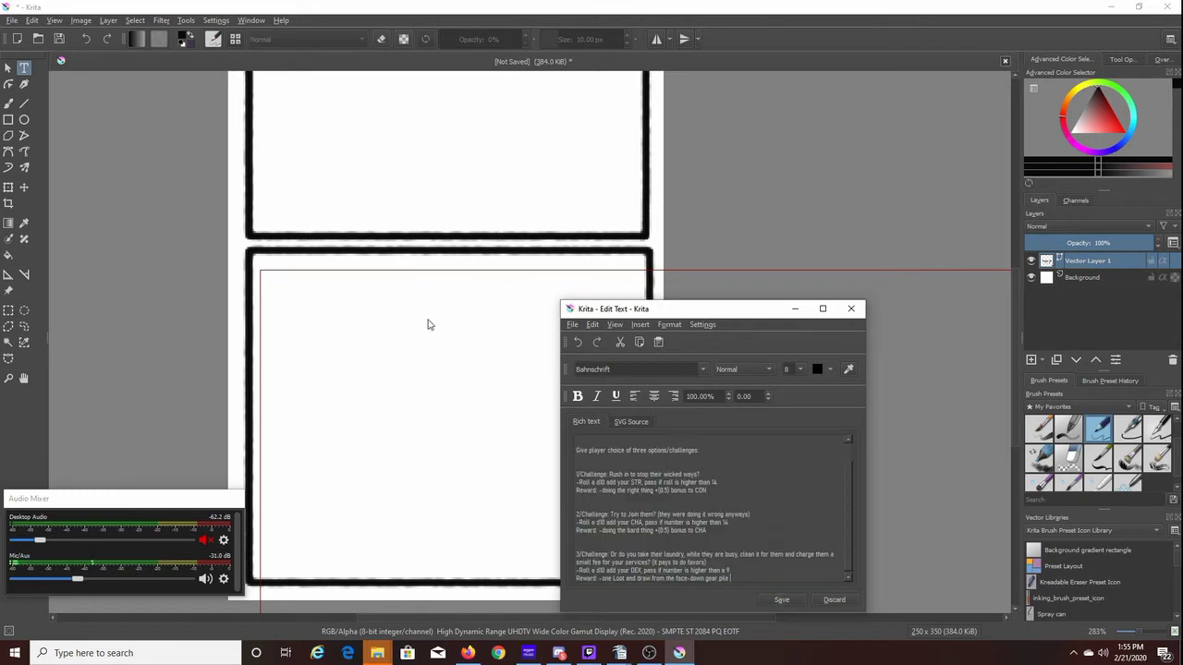
{"action": "left_click", "coordinate": [779, 601]}
{"action": "left_click_drag", "start_coordinate": [737, 314], "coordinate": [860, 97]}
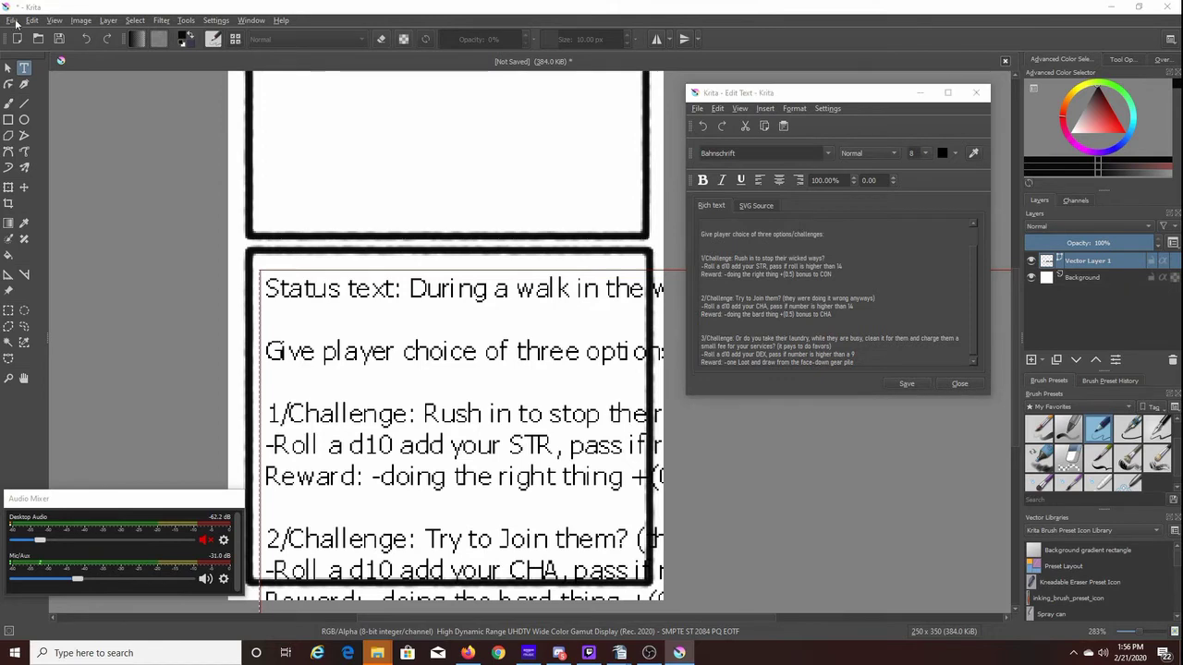
{"action": "left_click", "coordinate": [952, 385]}
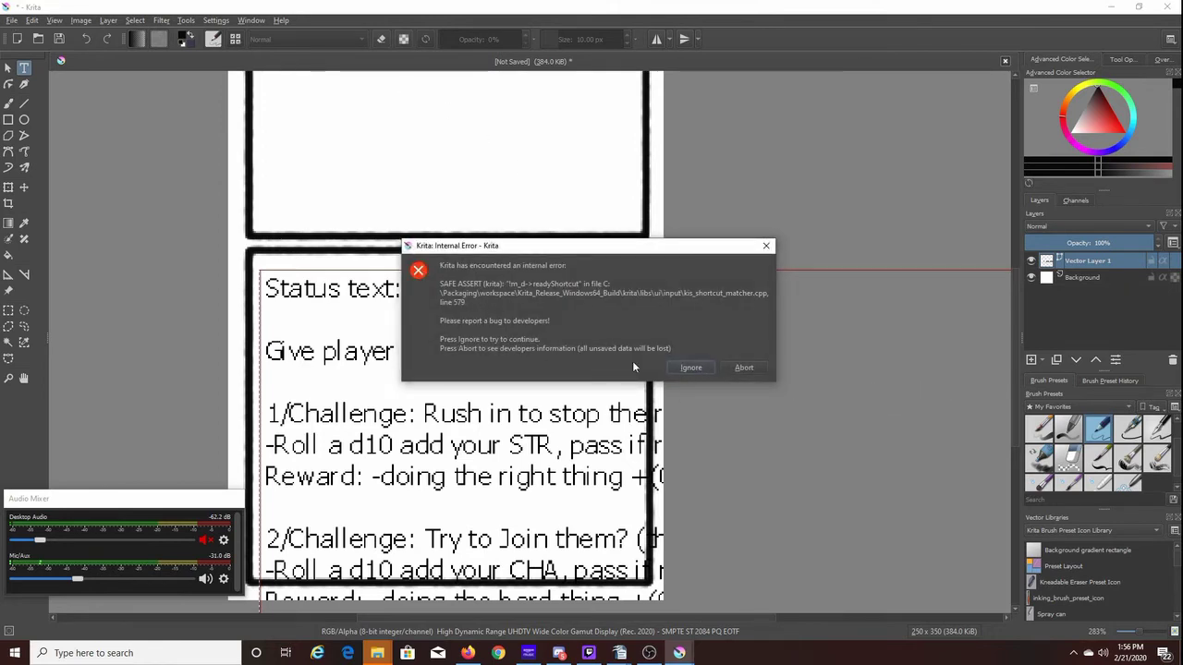
{"action": "left_click", "coordinate": [691, 367]}
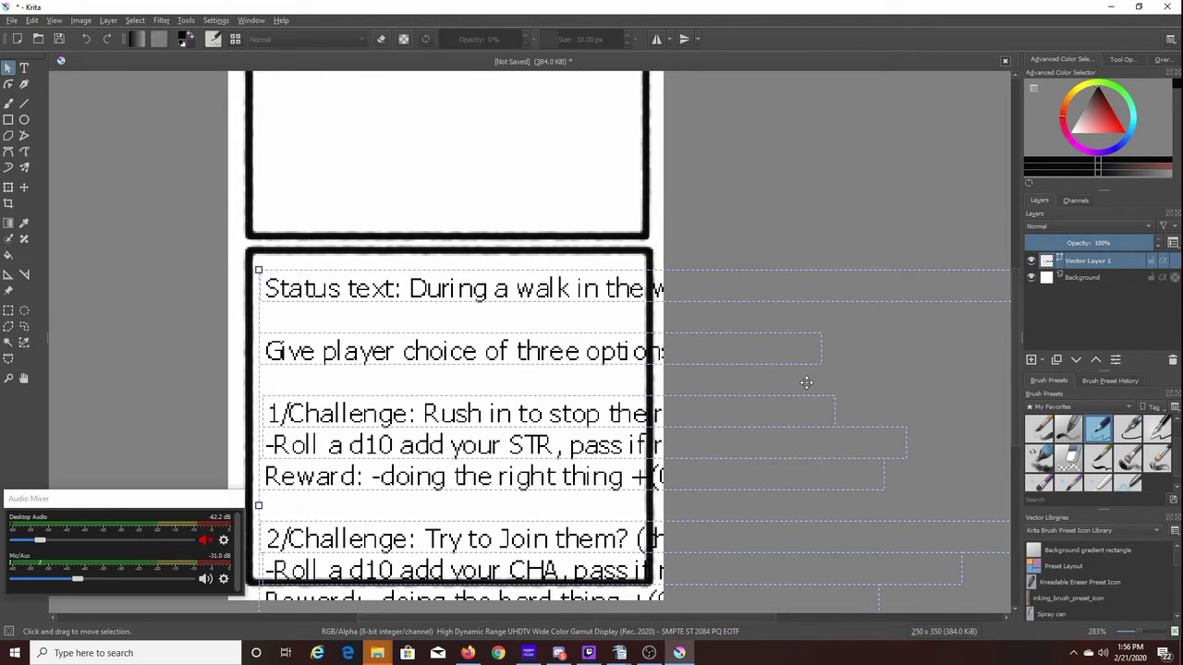
Step: Delete the card text object from the lower frame and ignore the internal errors
{"action": "scroll", "coordinate": [1007, 601], "scroll_direction": "down", "scroll_amount": 5}
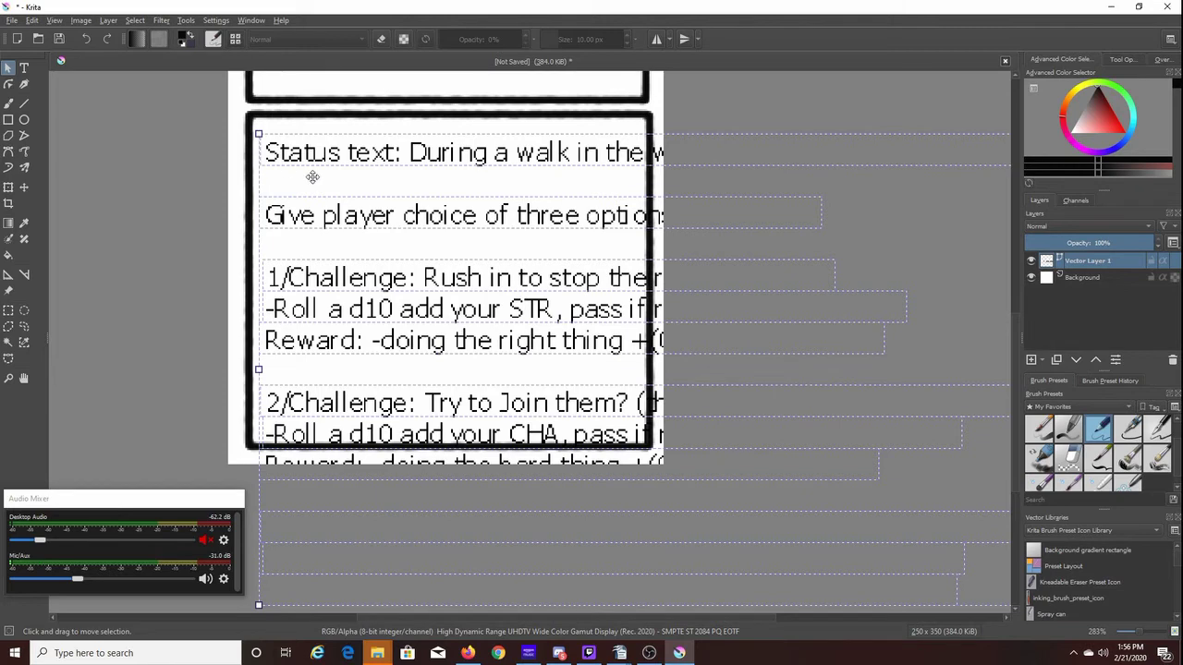
{"action": "key", "text": "Delete"}
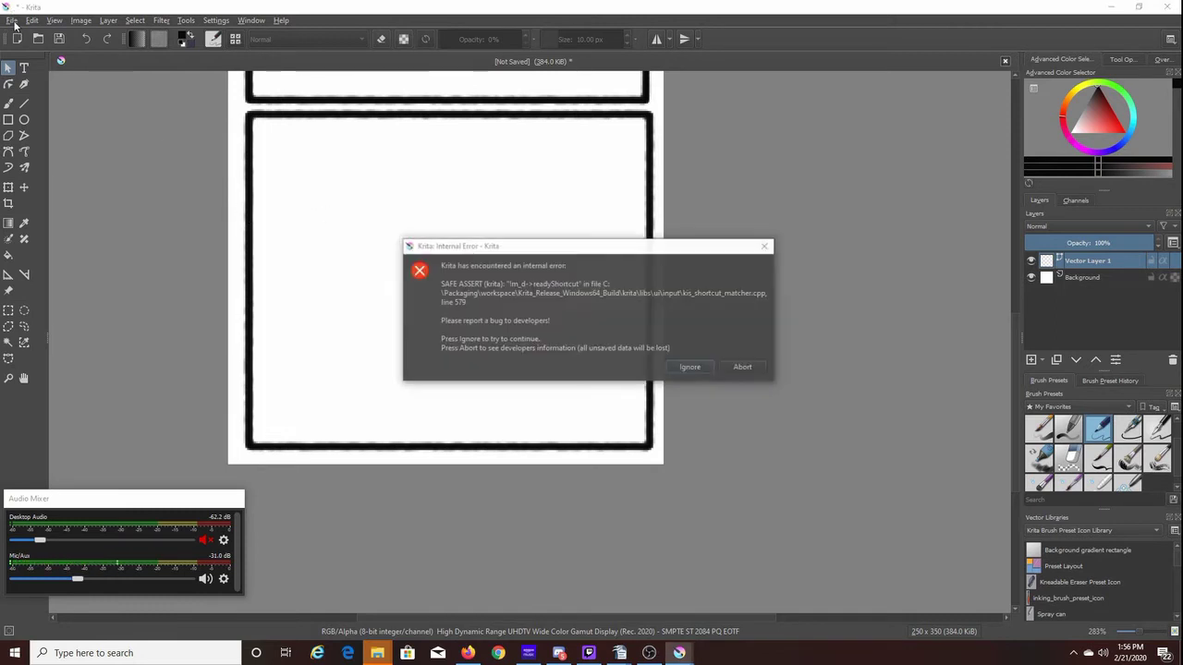
{"action": "left_click", "coordinate": [692, 368]}
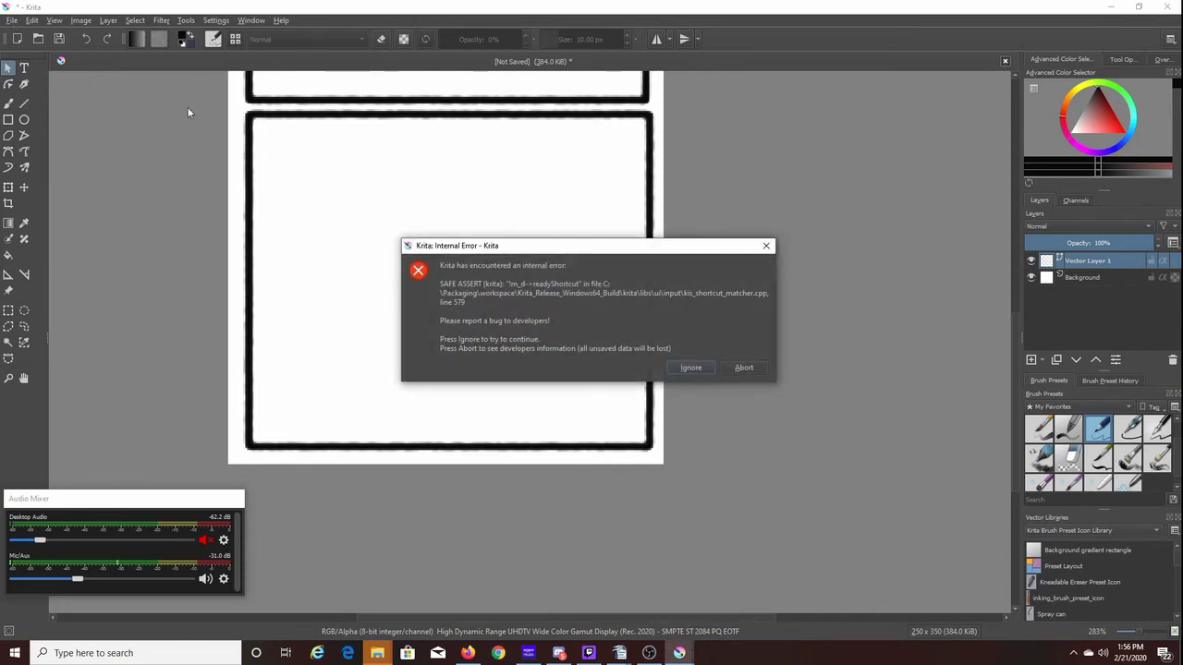
{"action": "left_click", "coordinate": [686, 367]}
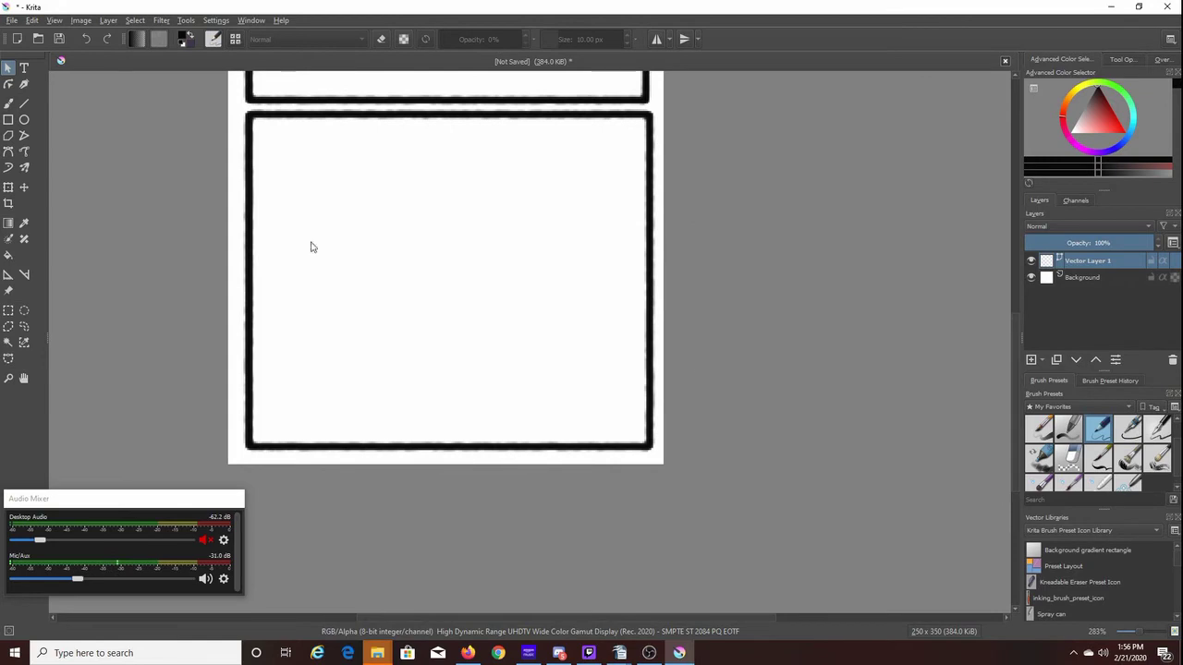
Step: Create a new custom document 2500 pixels wide and 3500 pixels high, ignoring the internal errors
{"action": "left_click", "coordinate": [20, 38]}
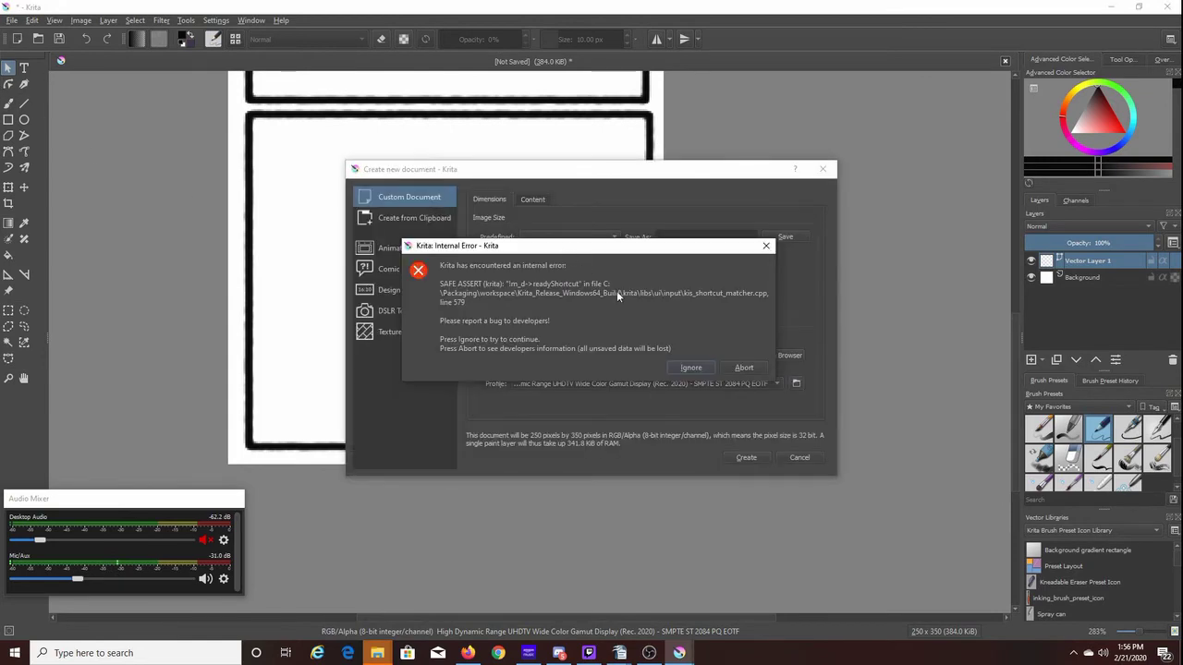
{"action": "left_click", "coordinate": [692, 368]}
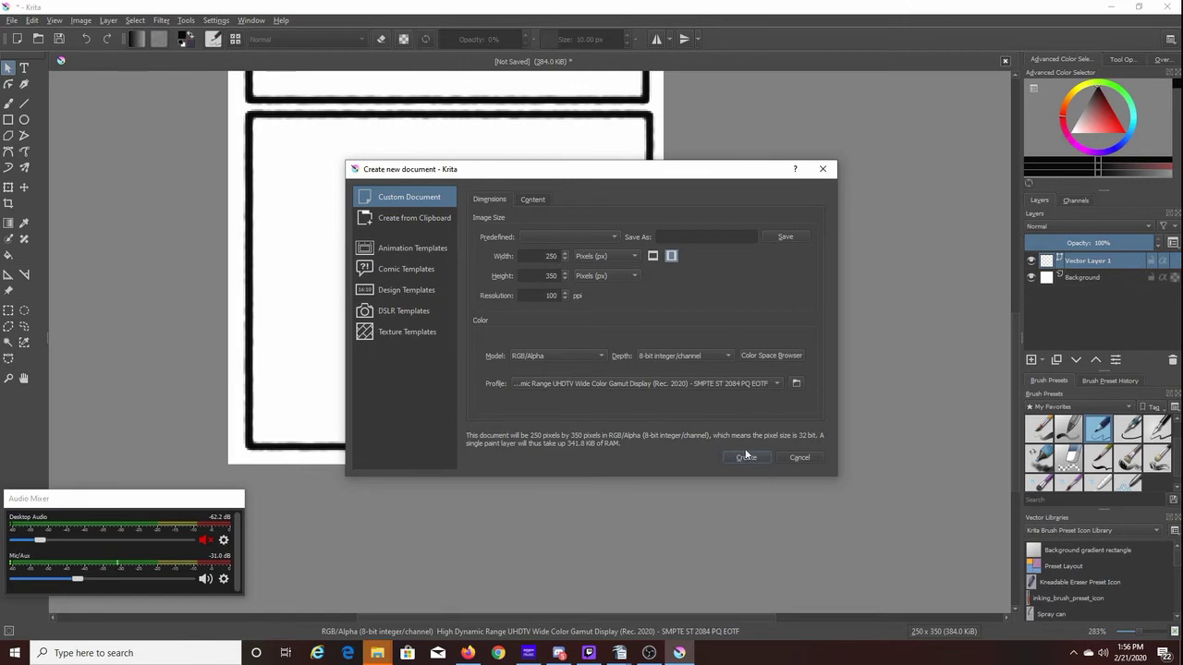
{"action": "left_click", "coordinate": [557, 256]}
{"action": "type", "text": "00"}
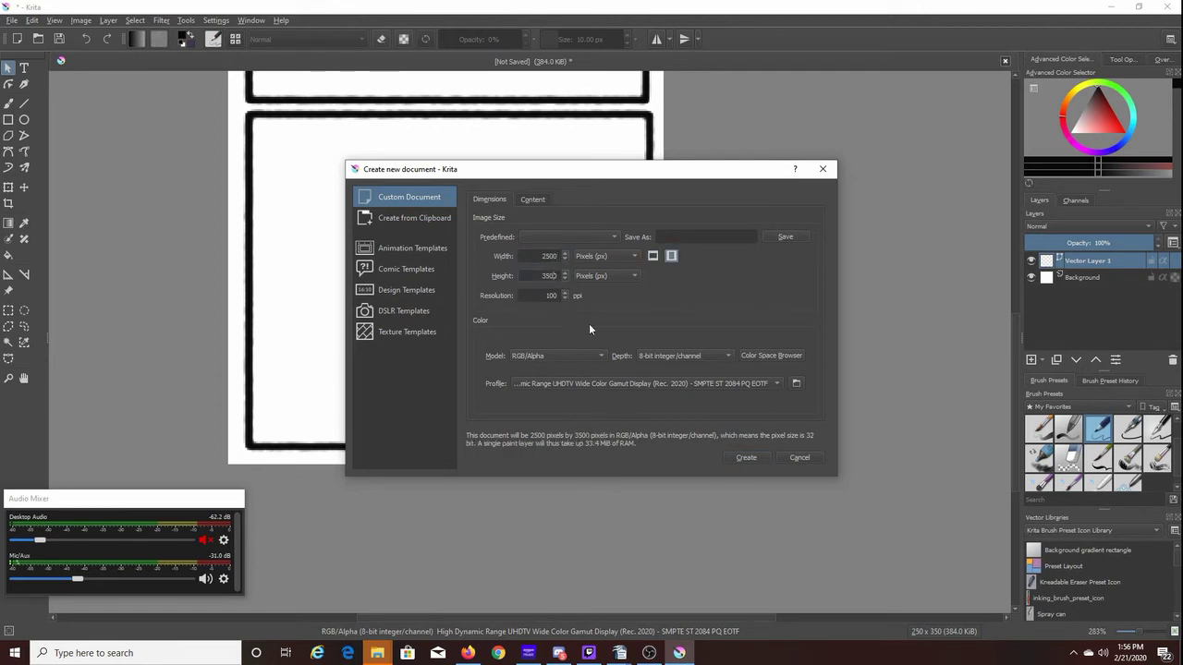
{"action": "left_click", "coordinate": [754, 458]}
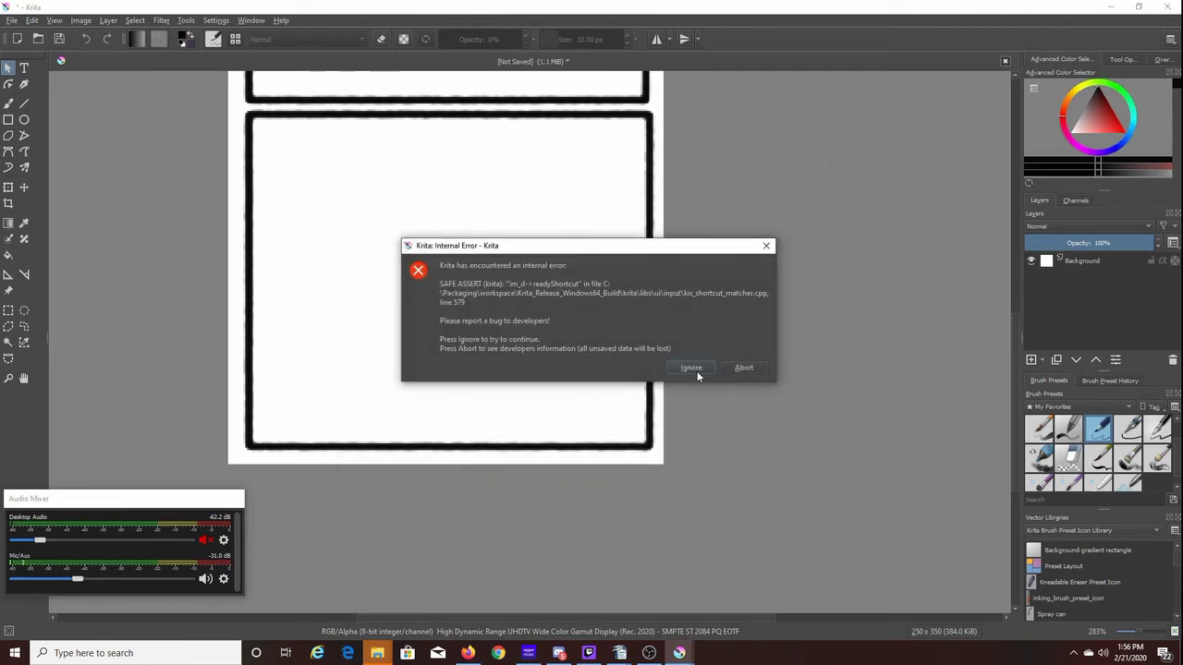
{"action": "left_click", "coordinate": [697, 367]}
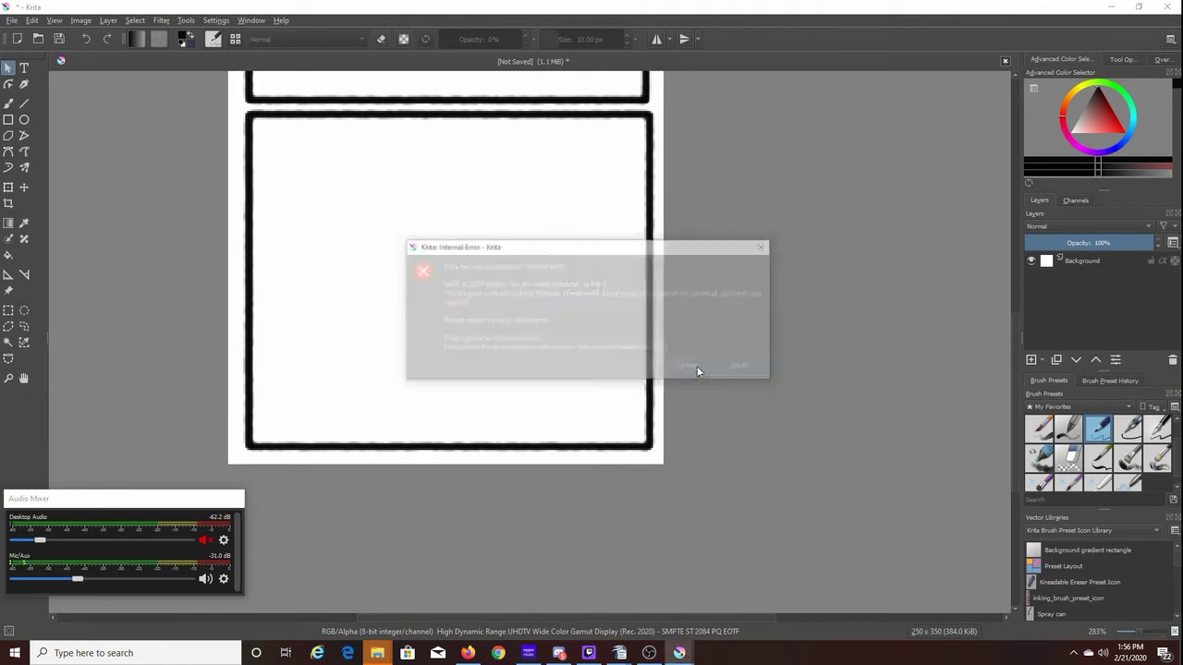
Step: Abort the Krita session from its internal error and relaunch Krita (x64) through the Windows search
{"action": "left_click", "coordinate": [703, 367]}
{"action": "left_click", "coordinate": [738, 369]}
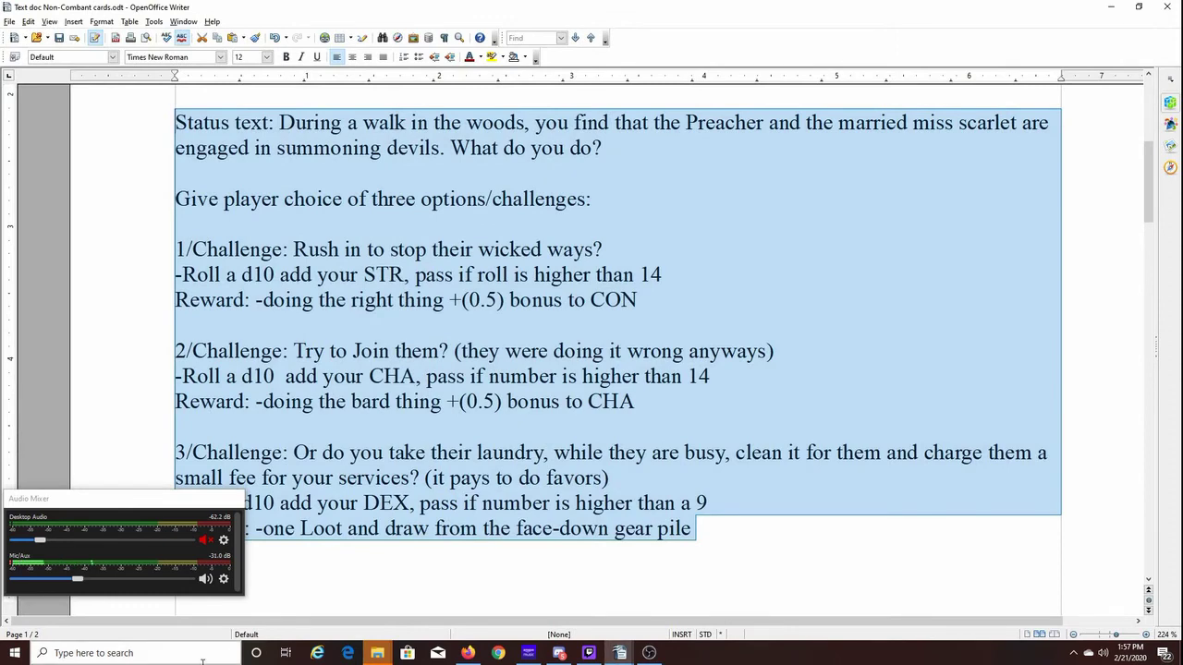
{"action": "left_click", "coordinate": [203, 654]}
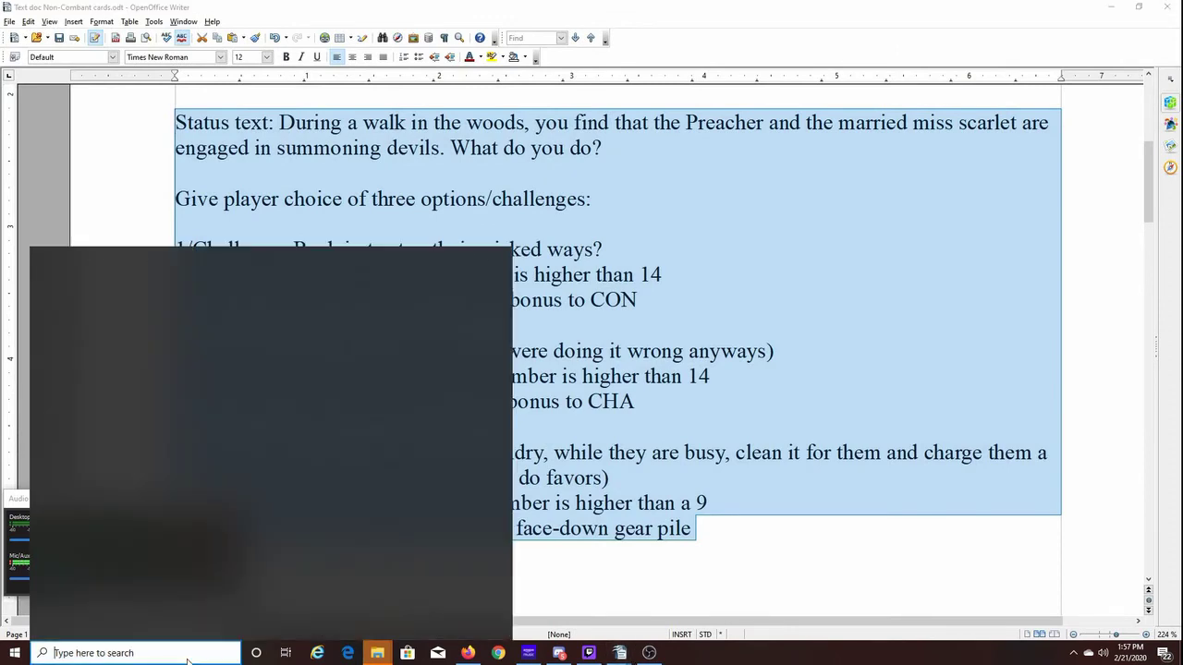
{"action": "type", "text": "krita"}
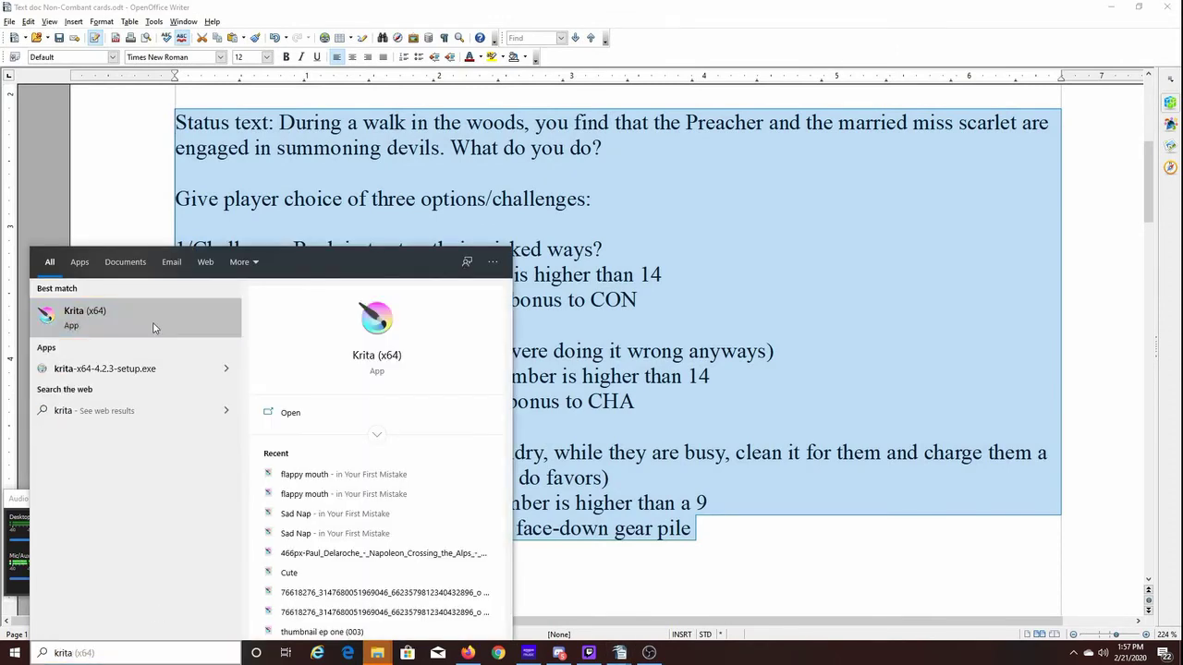
{"action": "left_click", "coordinate": [152, 325]}
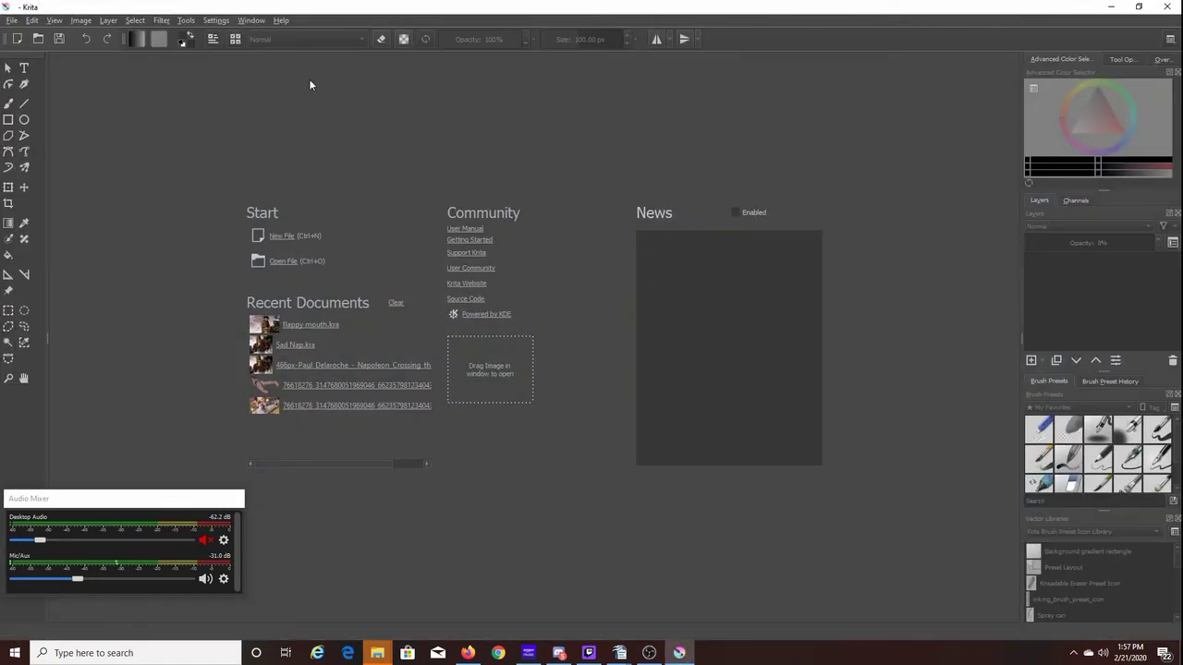
Step: Create a new custom document 2.5 inches wide and 3.5 inches high at 100 ppi
{"action": "left_click", "coordinate": [12, 20]}
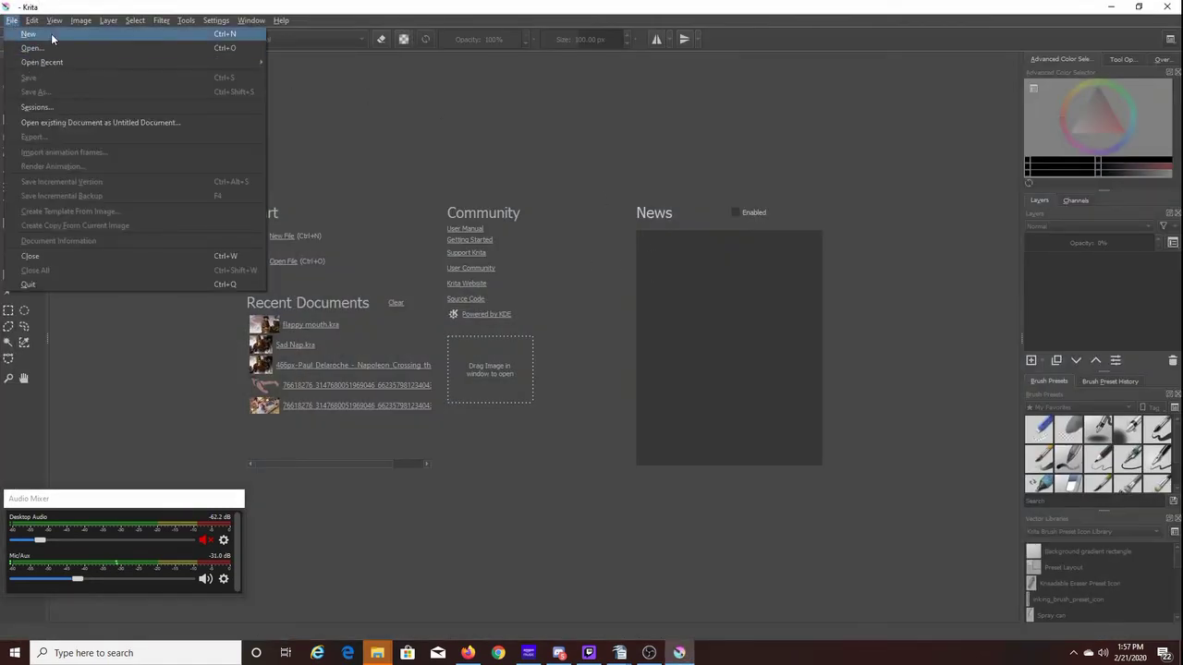
{"action": "left_click", "coordinate": [51, 33]}
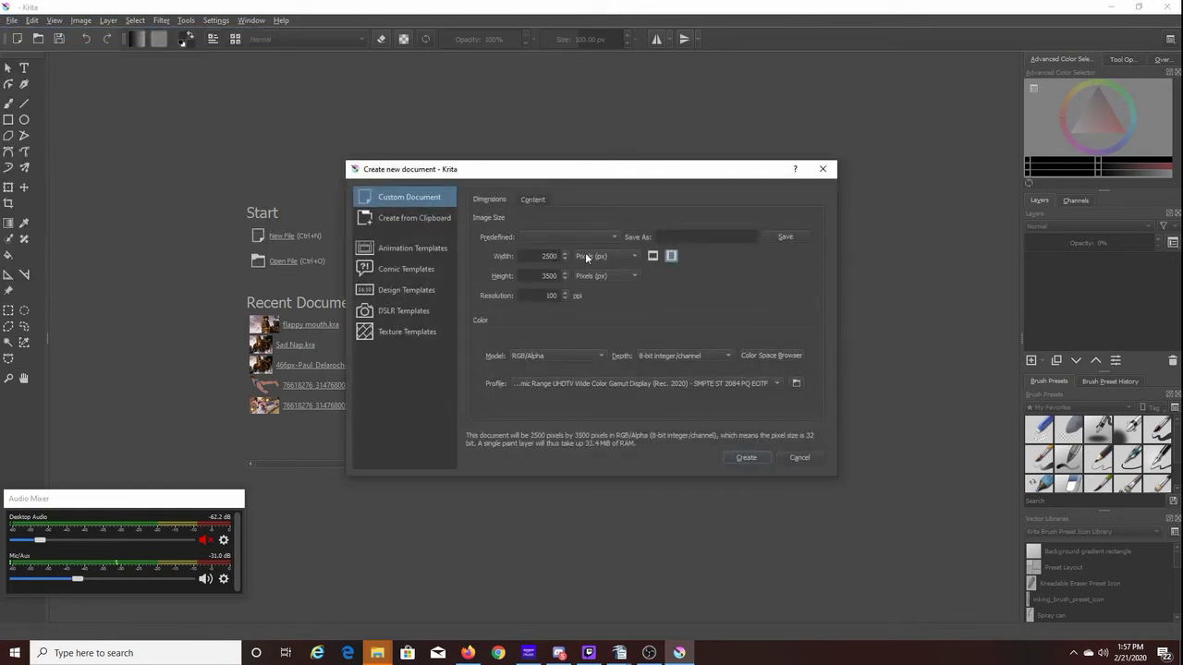
{"action": "left_click", "coordinate": [585, 256]}
{"action": "left_click", "coordinate": [582, 205]}
{"action": "left_click", "coordinate": [591, 276]}
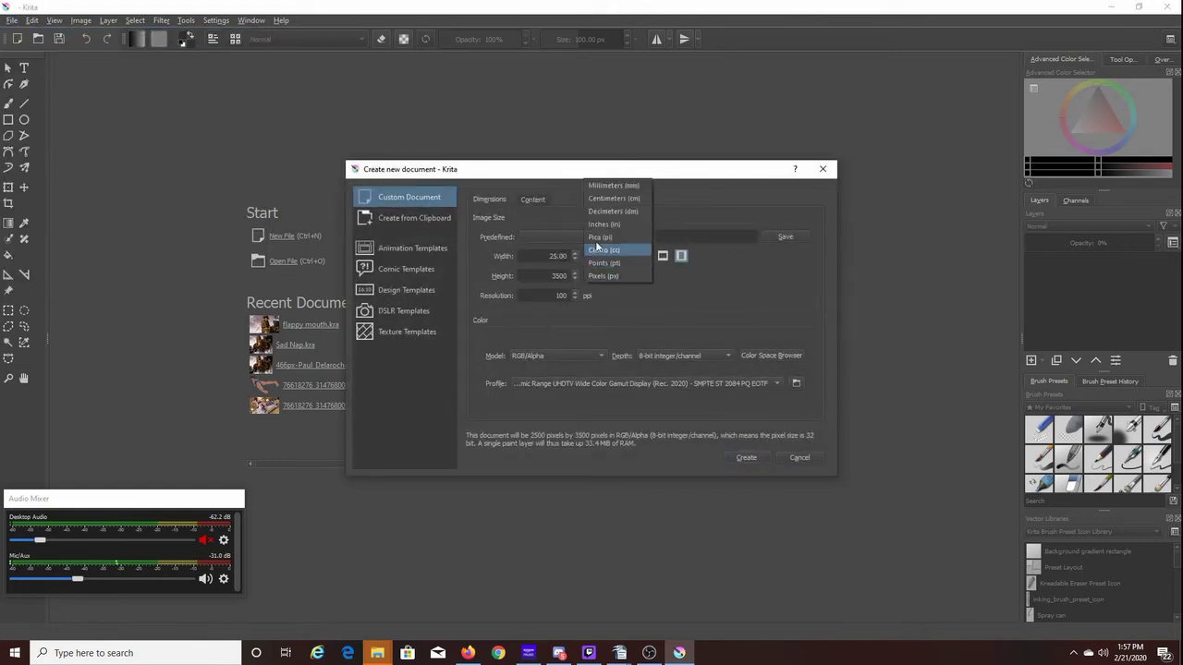
{"action": "left_click", "coordinate": [604, 224]}
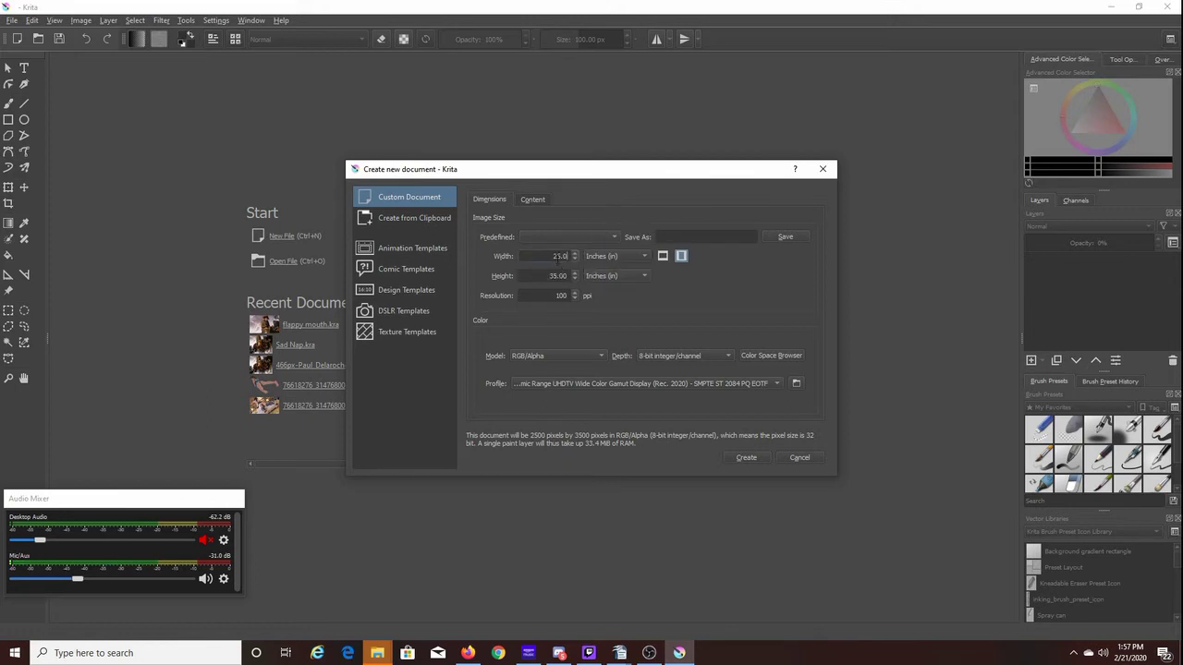
{"action": "type", "text": "1.5"}
{"action": "key", "text": "Return"}
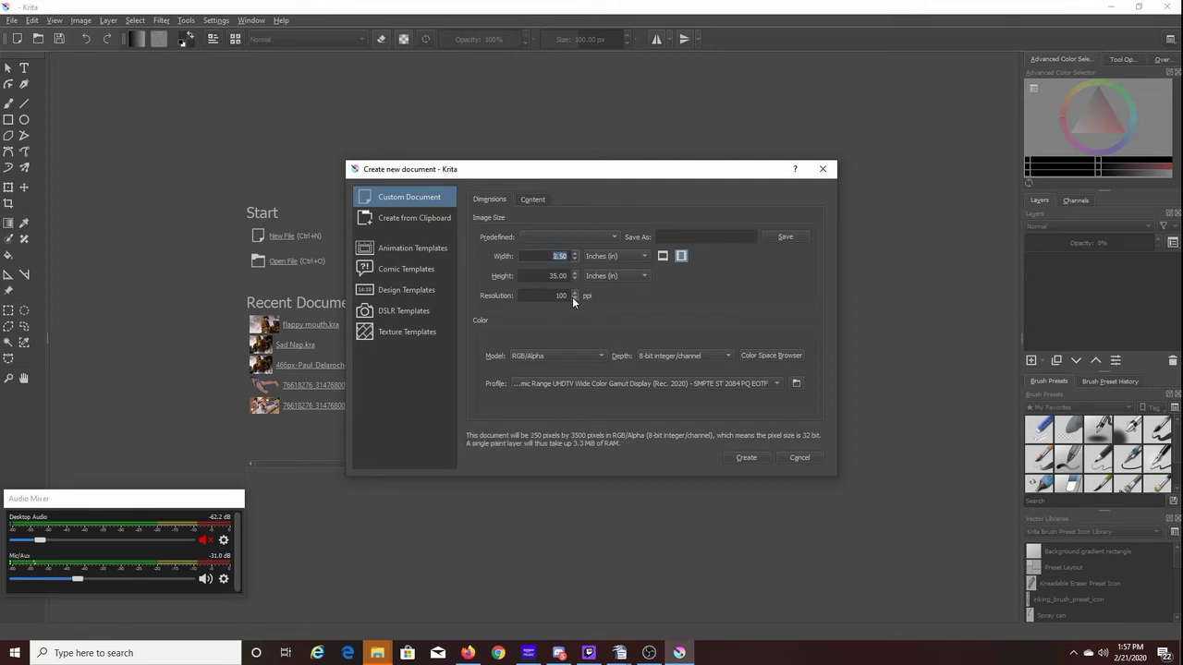
{"action": "left_click", "coordinate": [564, 276]}
{"action": "type", "text": "3.5"}
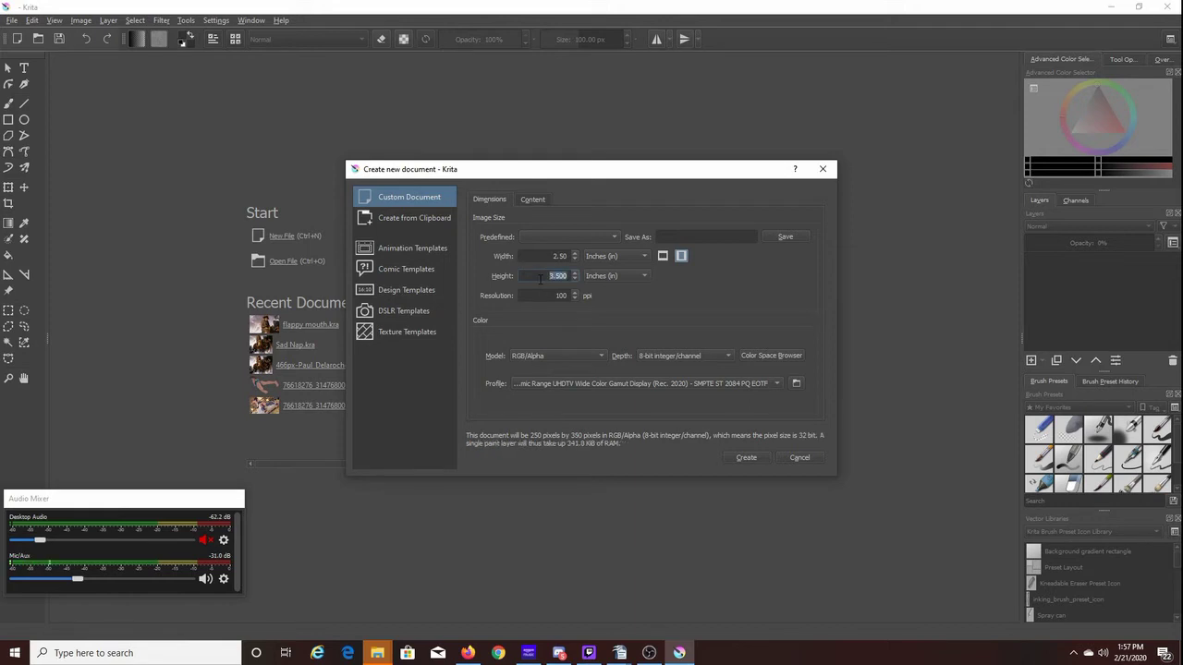
{"action": "left_click", "coordinate": [746, 457]}
Step: Create a second custom document 2500 pixels wide and 3500 pixels high
{"action": "left_click", "coordinate": [15, 21]}
{"action": "left_click", "coordinate": [32, 34]}
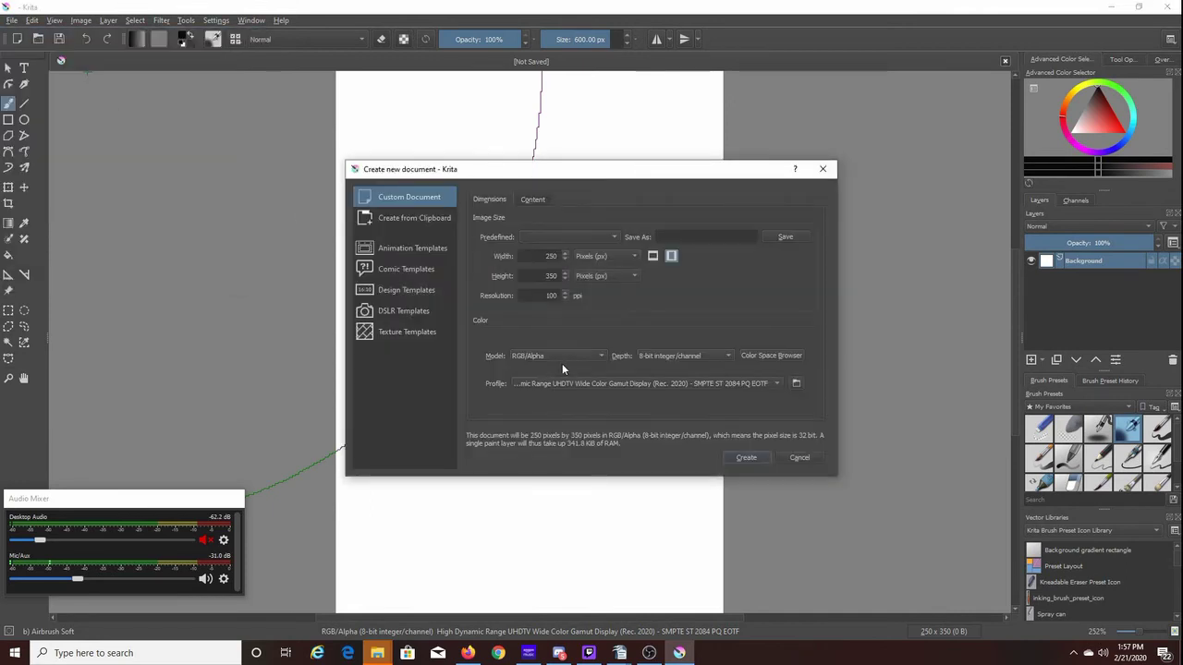
{"action": "double_click", "coordinate": [558, 256]}
{"action": "left_click", "coordinate": [560, 299]}
{"action": "type", "text": "0"}
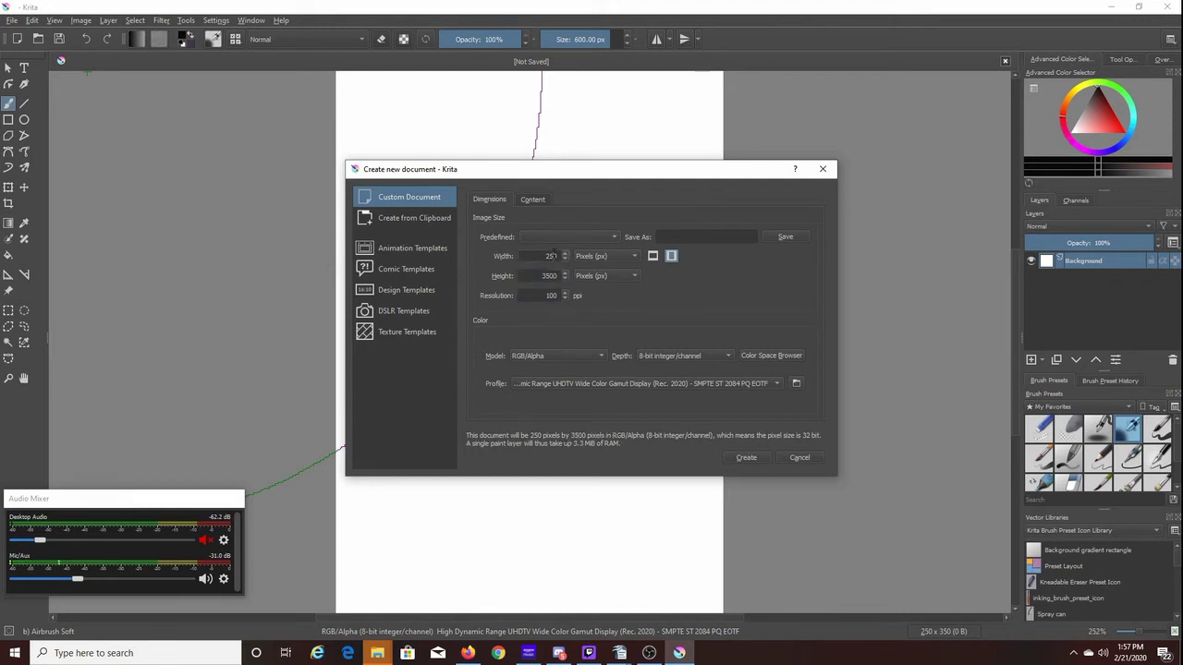
{"action": "left_click", "coordinate": [799, 458]}
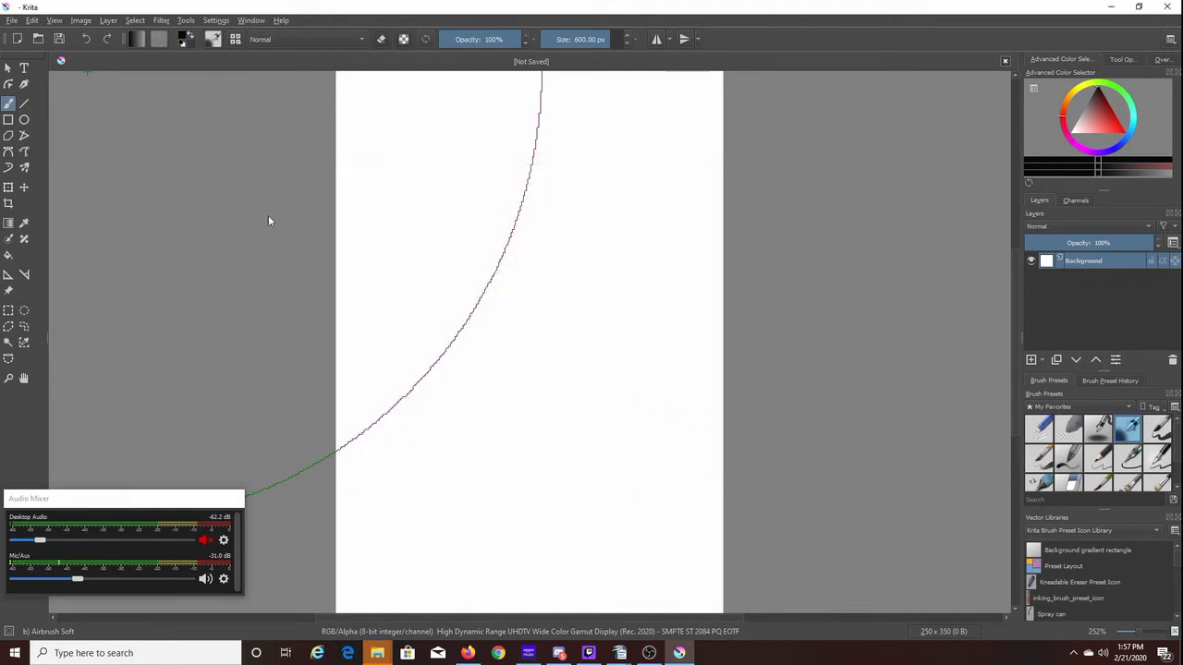
Step: Add a text object near the upper-left corner of the 2500 by 3500 pixel canvas, replace its placeholder with the copied card text and save it
{"action": "left_click", "coordinate": [24, 68]}
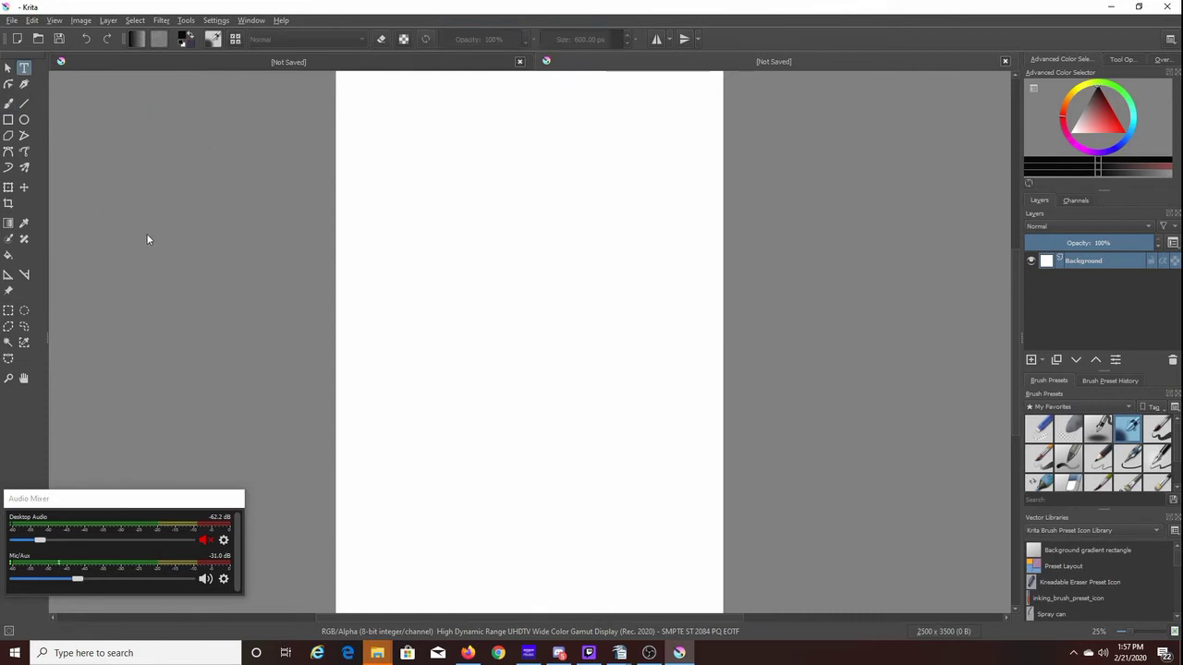
{"action": "left_click_drag", "start_coordinate": [373, 119], "coordinate": [483, 248]}
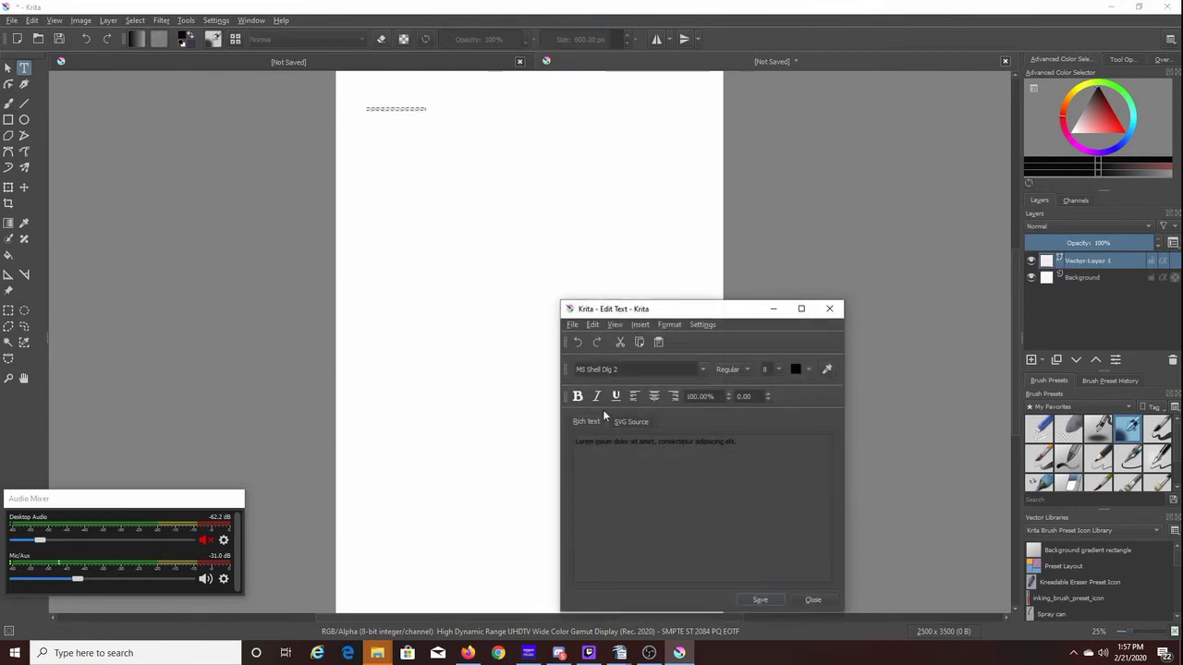
{"action": "left_click_drag", "start_coordinate": [738, 442], "coordinate": [686, 441]}
{"action": "key", "text": "ctrl+a"}
{"action": "key", "text": "ctrl+v"}
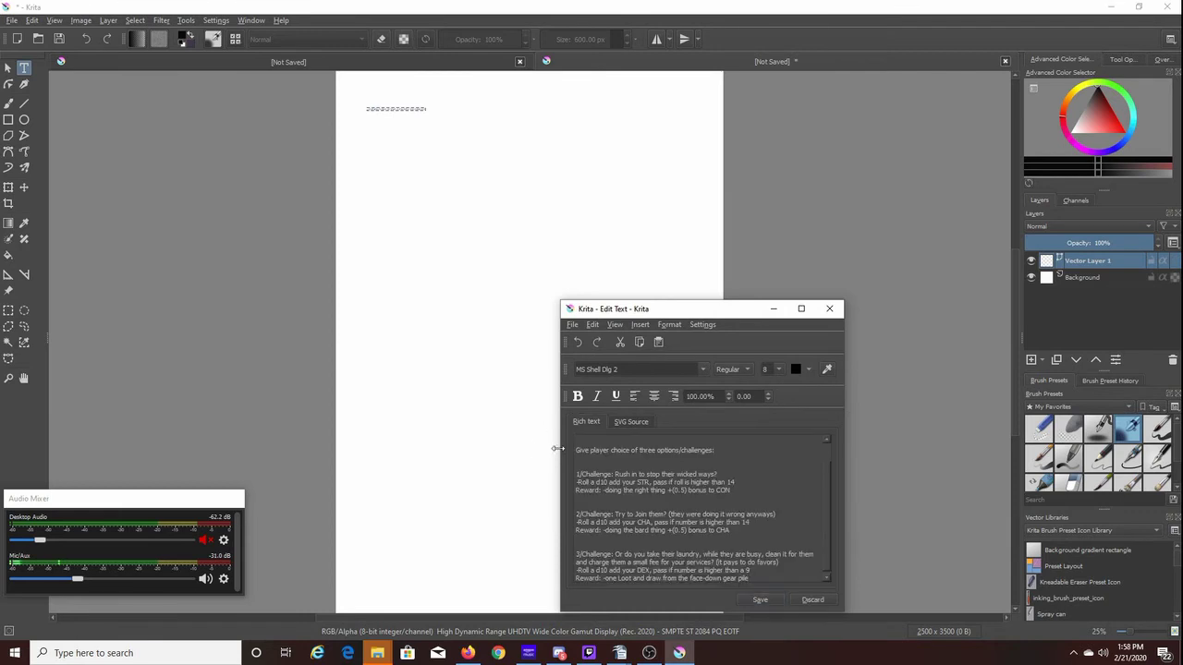
{"action": "left_click", "coordinate": [755, 601]}
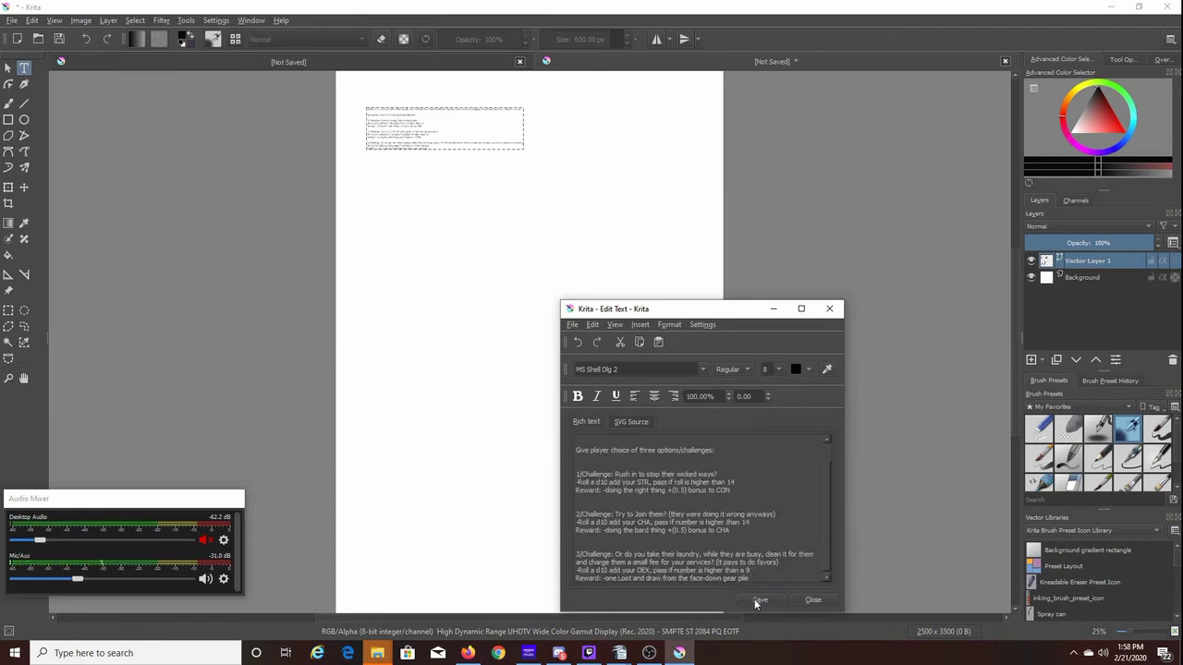
{"action": "left_click", "coordinate": [811, 600]}
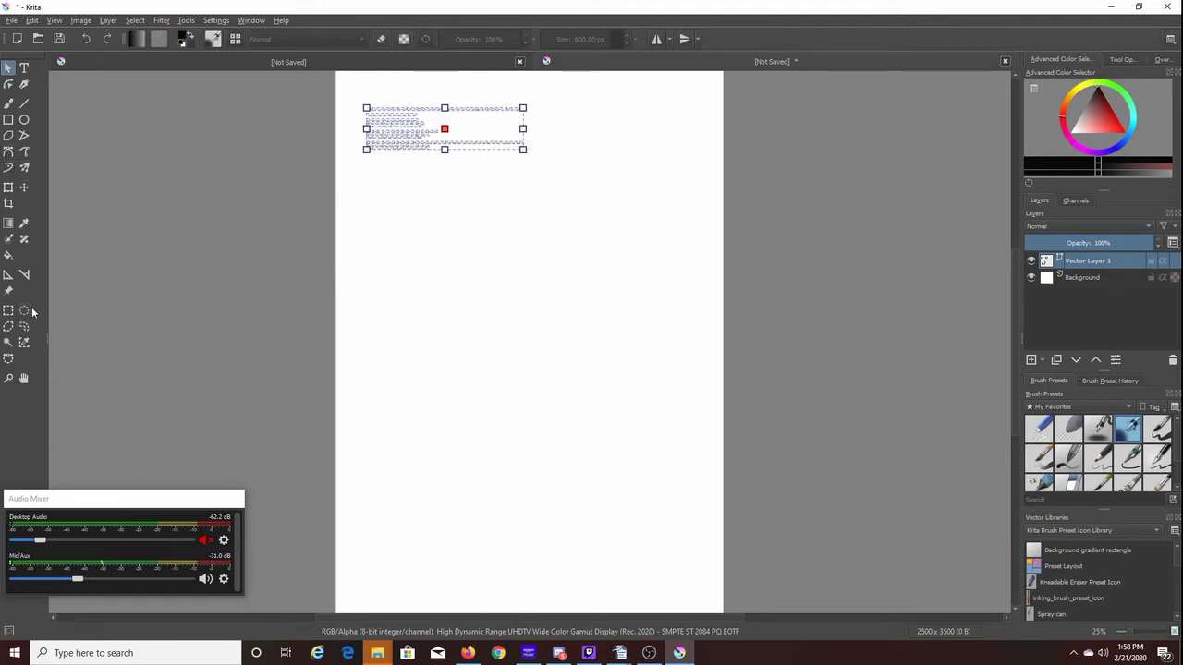
Step: Shrink the card text into a small block near the canvas's upper-left corner with the Transform tool
{"action": "left_click", "coordinate": [7, 186]}
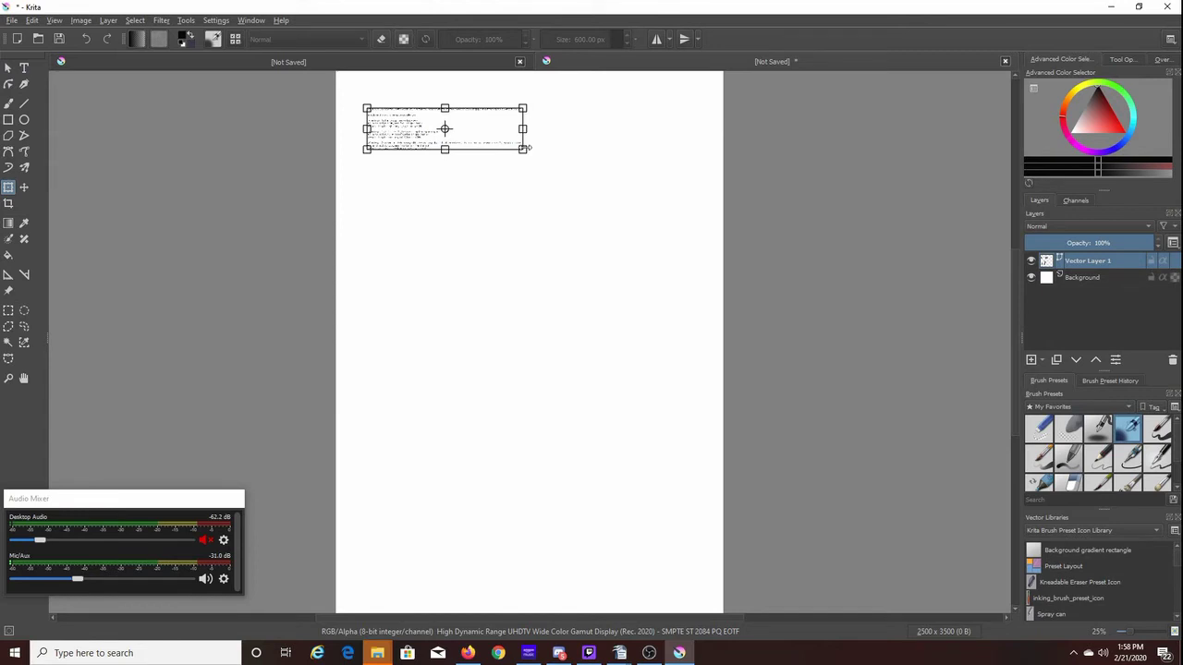
{"action": "left_click_drag", "start_coordinate": [523, 148], "coordinate": [400, 132]}
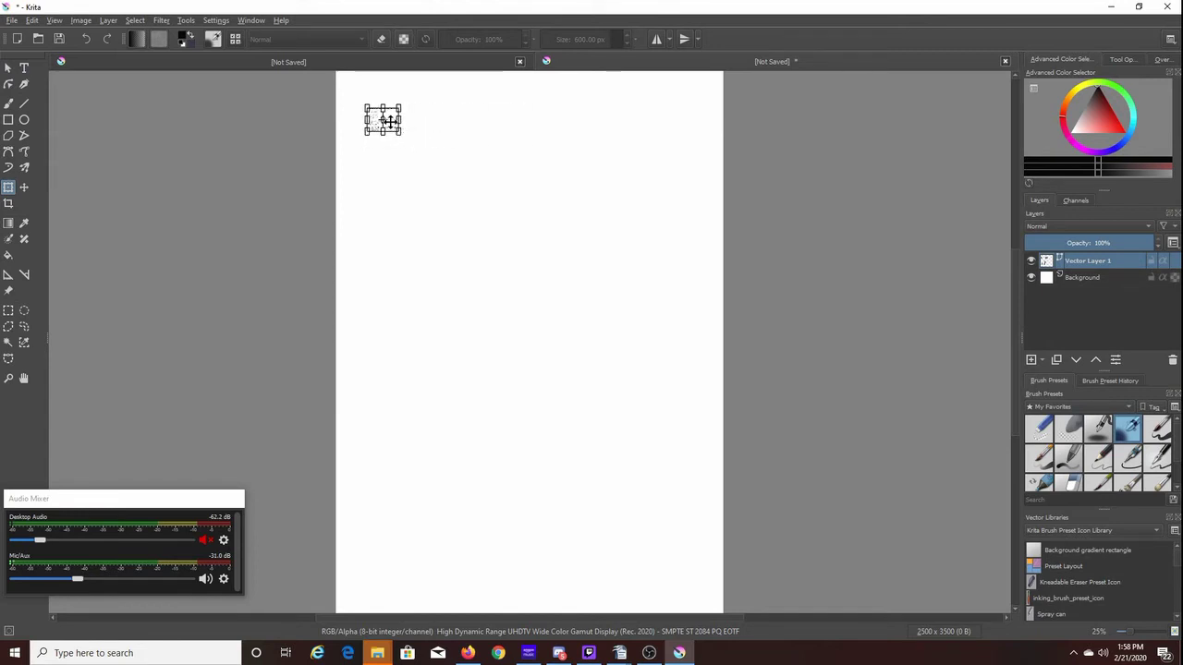
{"action": "key", "text": "Return"}
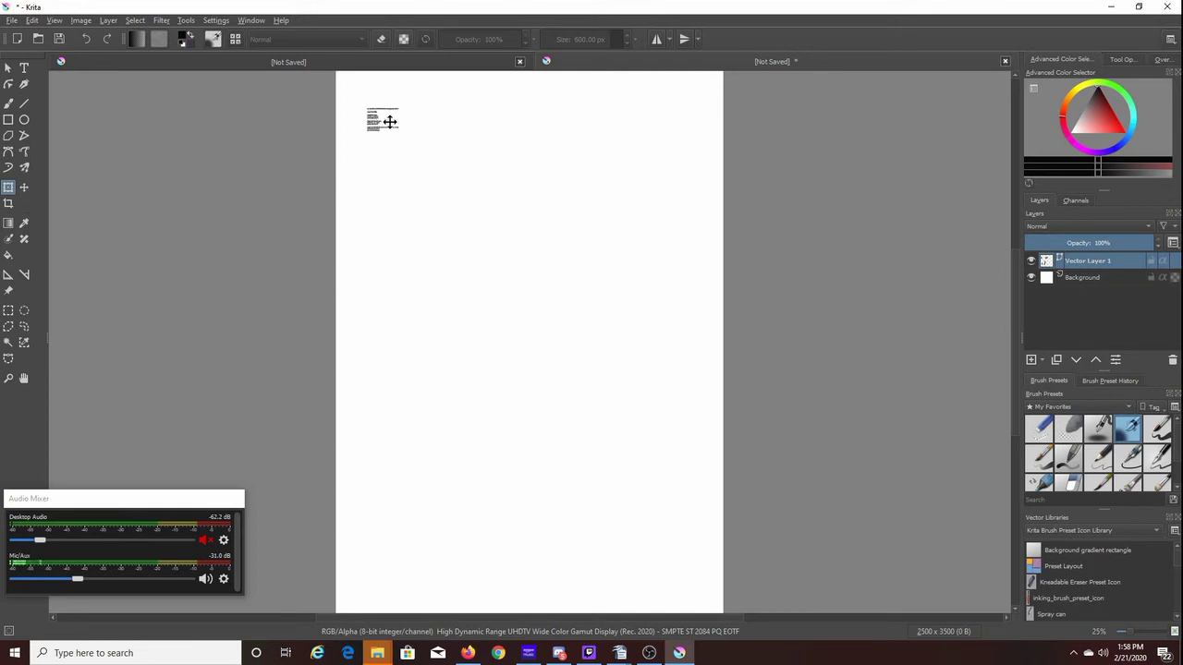
Step: Add a new paint layer above the background in the 250 by 350 pixel document
{"action": "left_click", "coordinate": [313, 58]}
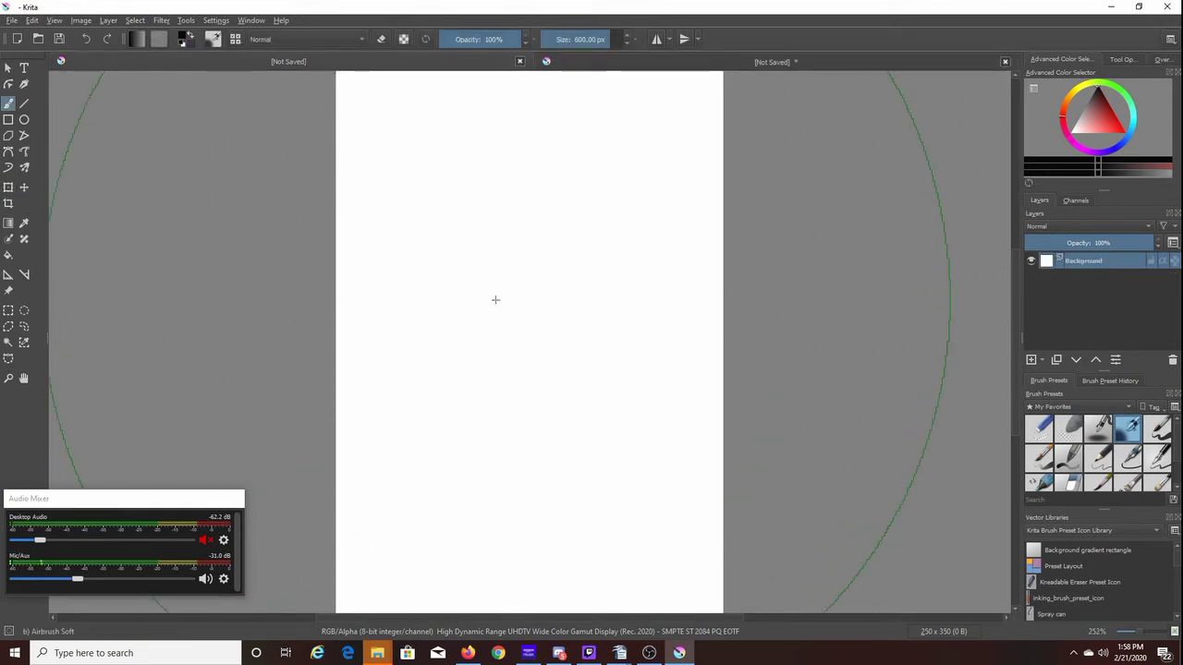
{"action": "left_click", "coordinate": [1031, 360]}
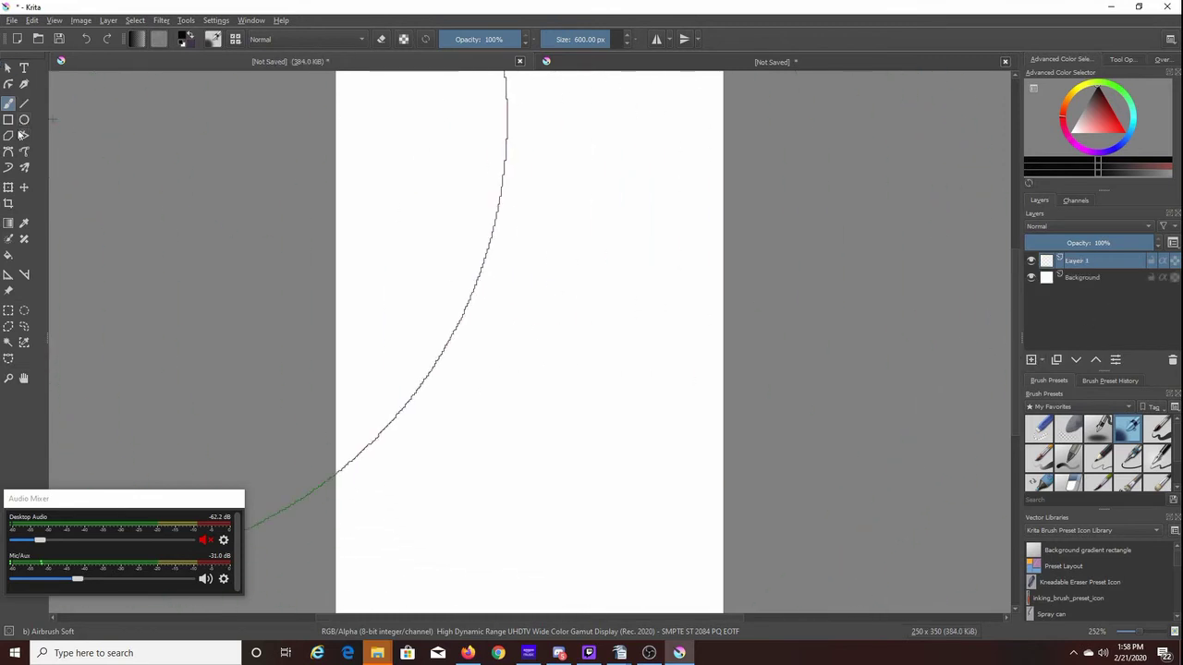
{"action": "left_click", "coordinate": [670, 61]}
{"action": "key", "text": "ctrl+t"}
{"action": "key", "text": "Return"}
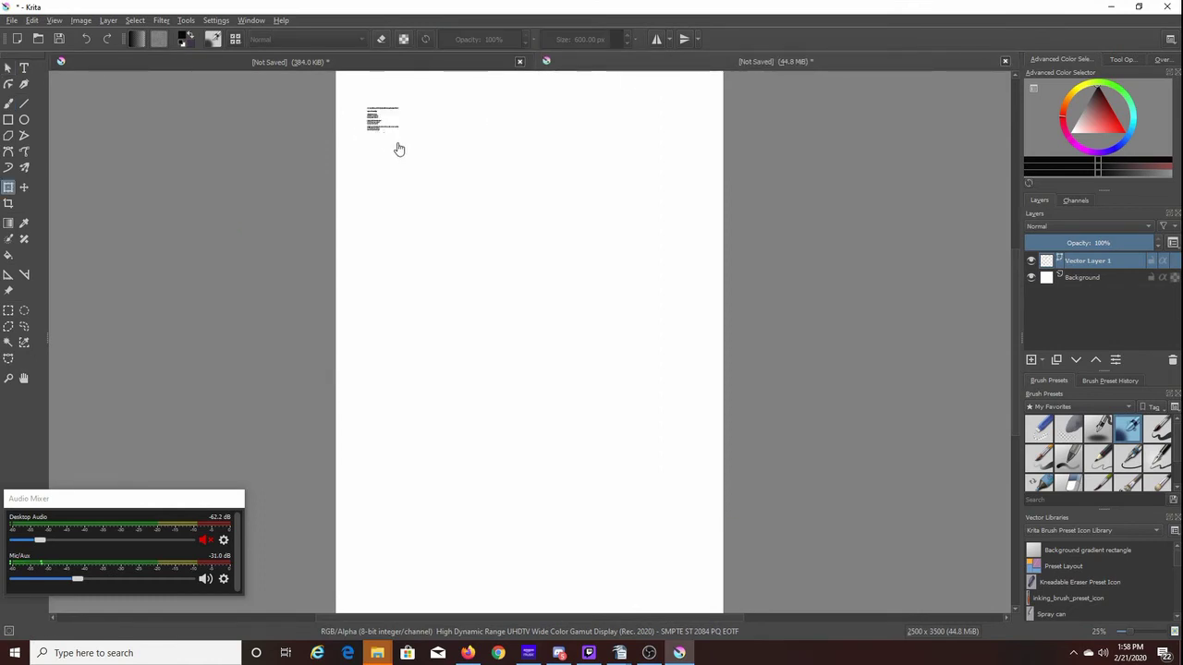
{"action": "left_click", "coordinate": [367, 63]}
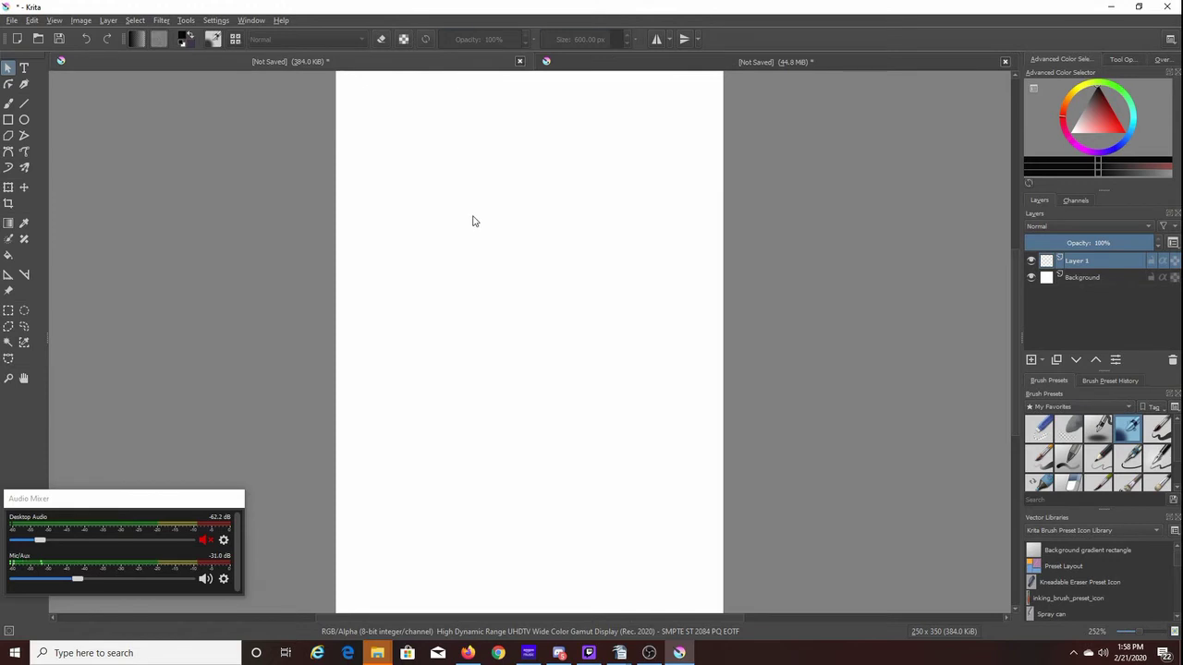
{"action": "left_click", "coordinate": [647, 63]}
{"action": "key", "text": "ctrl+t"}
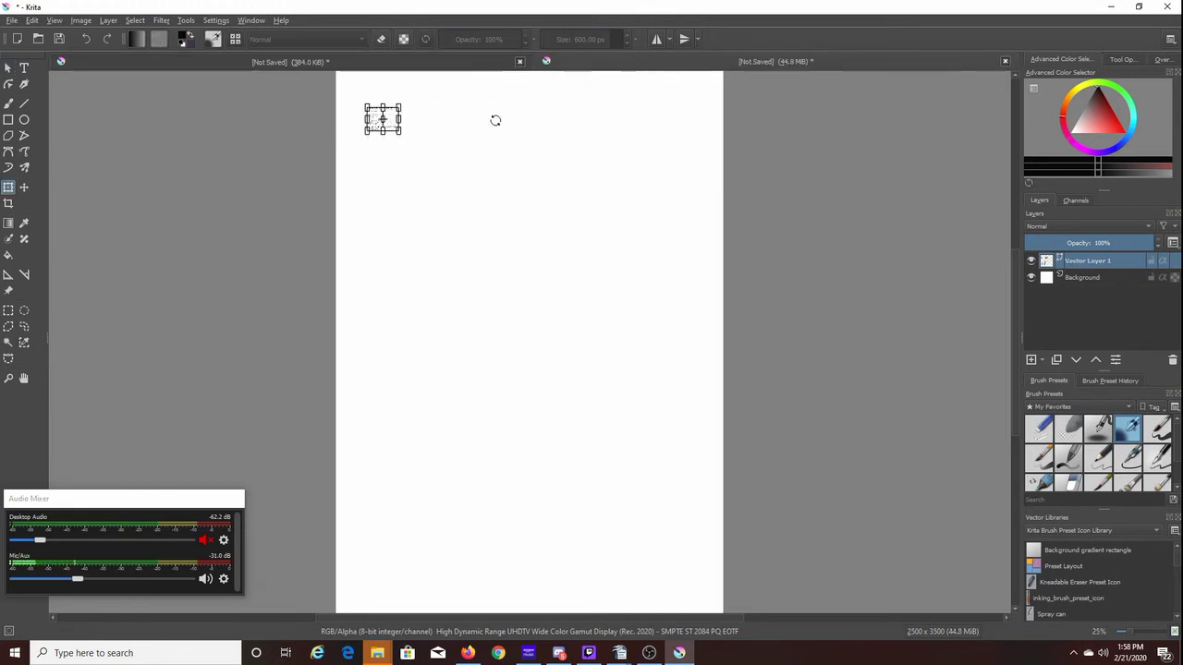
Step: Make a rectangular selection around the shrunken card text in the 2500 by 3500 pixel document
{"action": "left_click", "coordinate": [8, 311]}
{"action": "left_click_drag", "start_coordinate": [418, 140], "coordinate": [360, 101]}
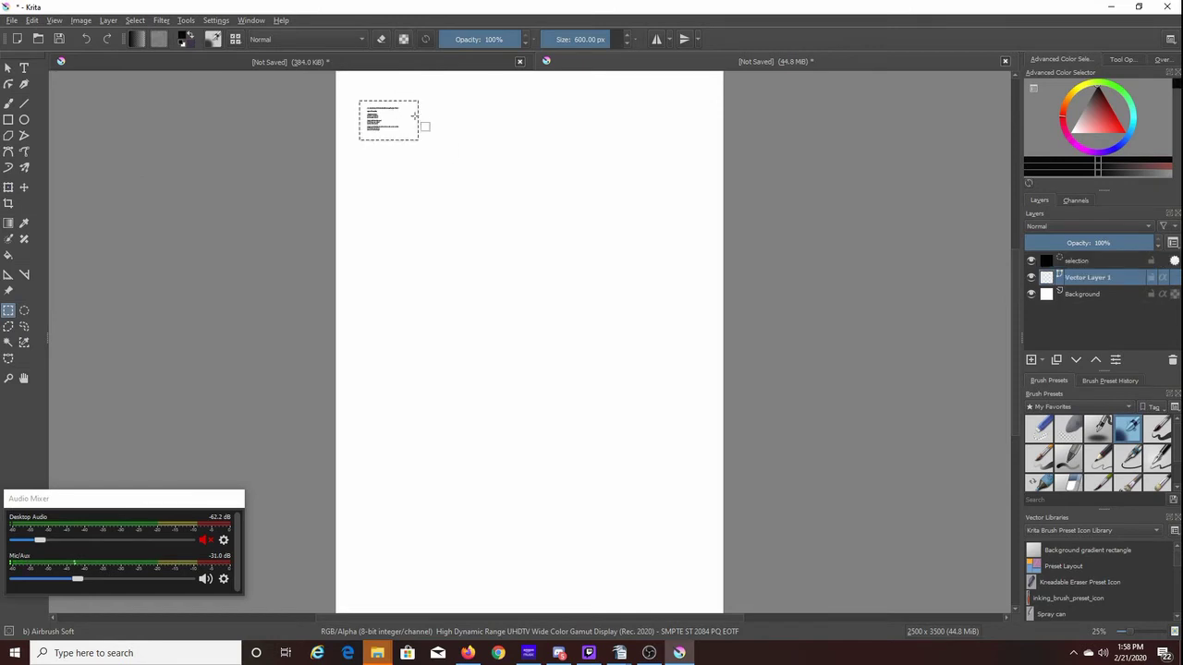
Step: Make a large rectangular selection over the lower half of the 250 by 350 pixel card and keep Layer 1 active
{"action": "left_click", "coordinate": [436, 67]}
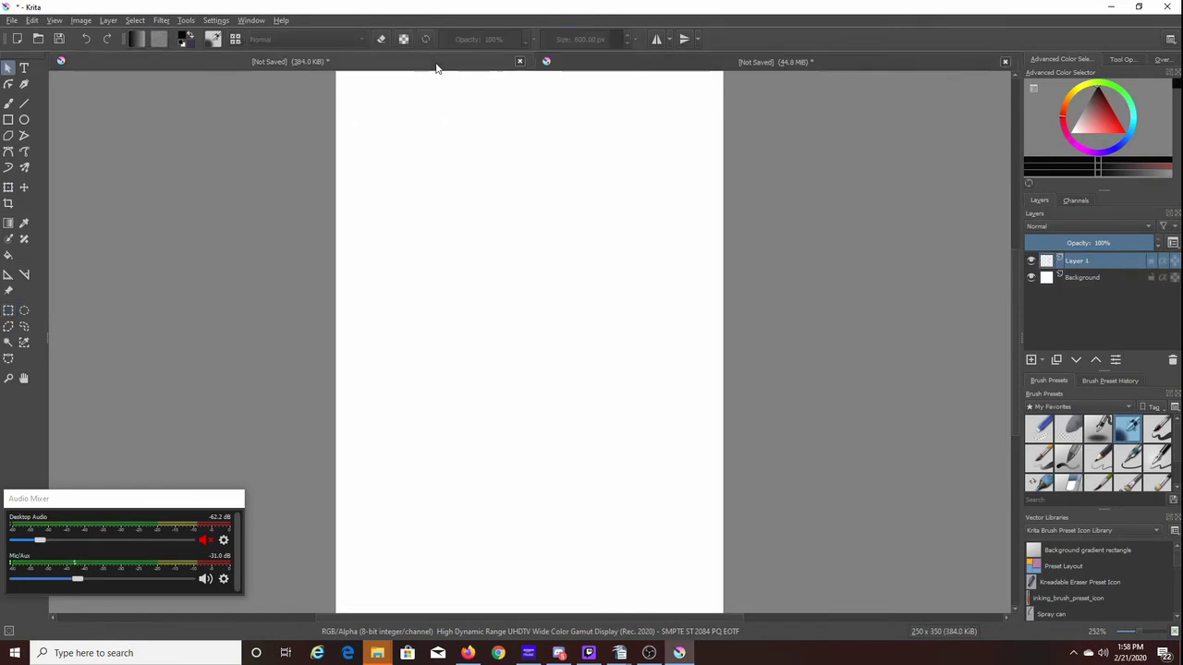
{"action": "scroll", "coordinate": [578, 240], "scroll_direction": "down", "scroll_amount": 4}
{"action": "scroll", "coordinate": [578, 243], "scroll_direction": "down", "scroll_amount": 1}
{"action": "scroll", "coordinate": [574, 253], "scroll_direction": "up", "scroll_amount": 4}
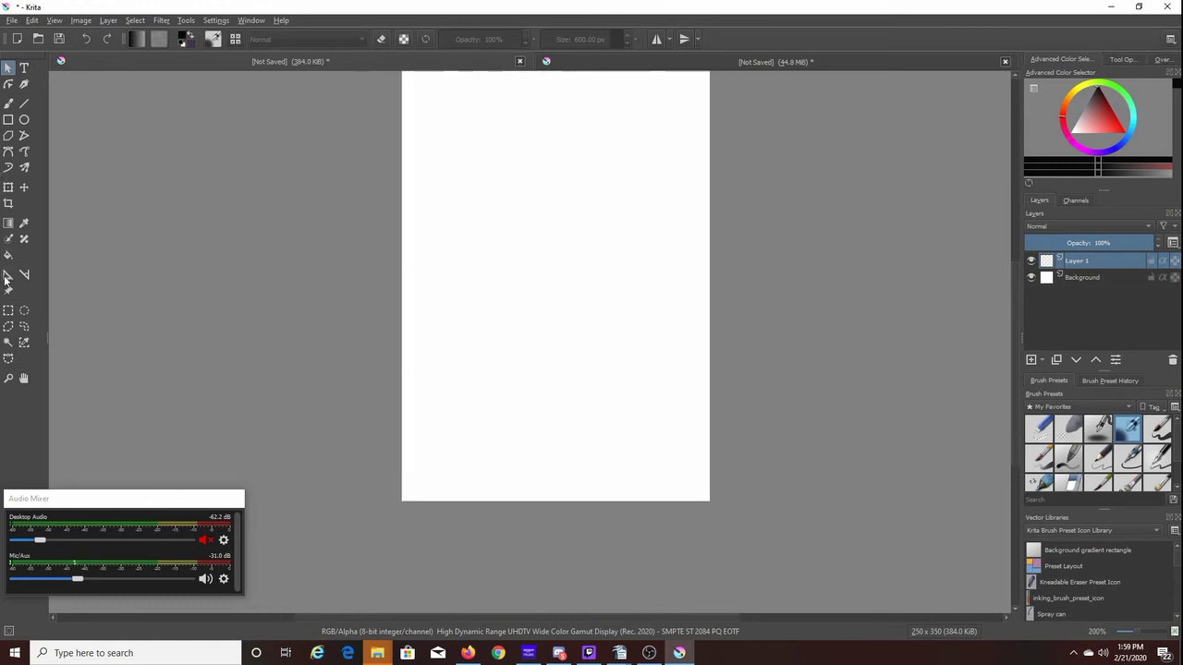
{"action": "left_click", "coordinate": [8, 311]}
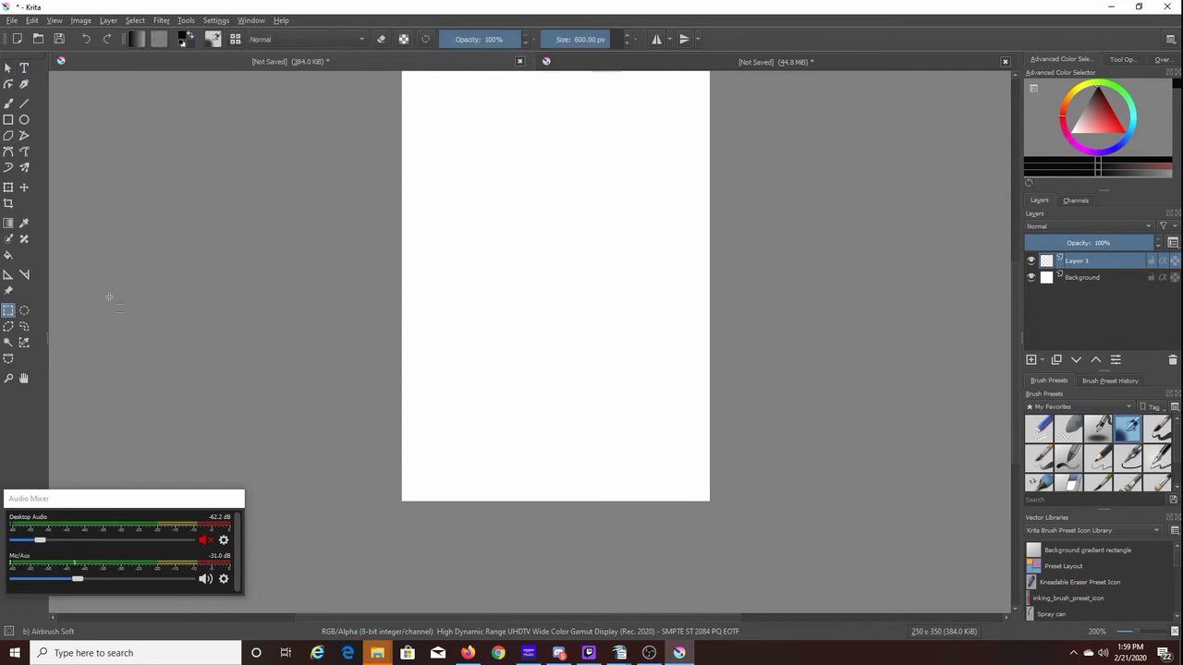
{"action": "left_click_drag", "start_coordinate": [426, 246], "coordinate": [686, 479]}
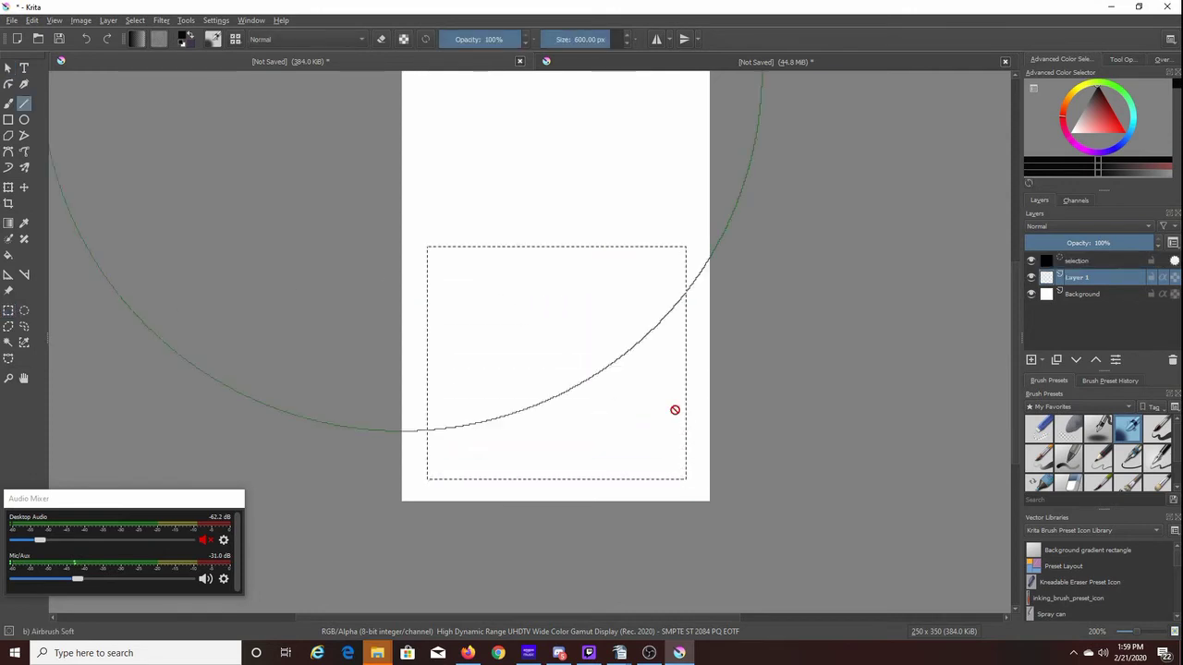
{"action": "left_click", "coordinate": [1081, 262]}
{"action": "left_click", "coordinate": [1083, 279]}
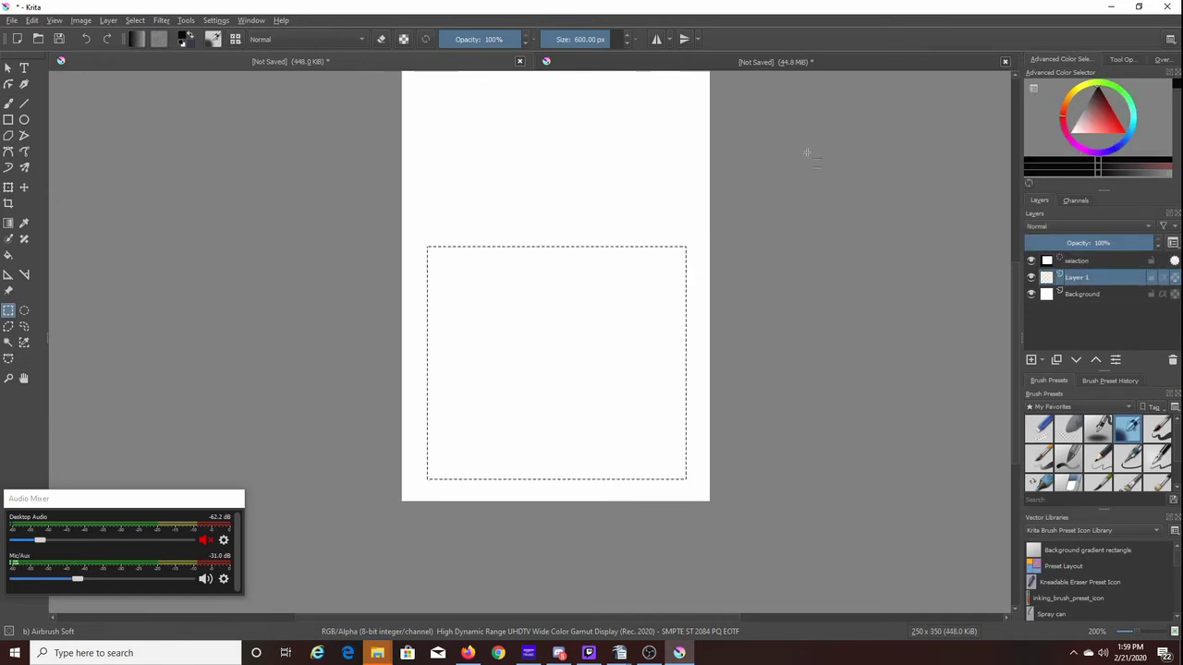
Step: Examine the legibility of the shrunken card text up close in the 2500 by 3500 pixel document
{"action": "key", "text": "ctrl+Tab"}
{"action": "scroll", "coordinate": [407, 136], "scroll_direction": "up", "scroll_amount": 3}
{"action": "scroll", "coordinate": [406, 135], "scroll_direction": "up", "scroll_amount": 4}
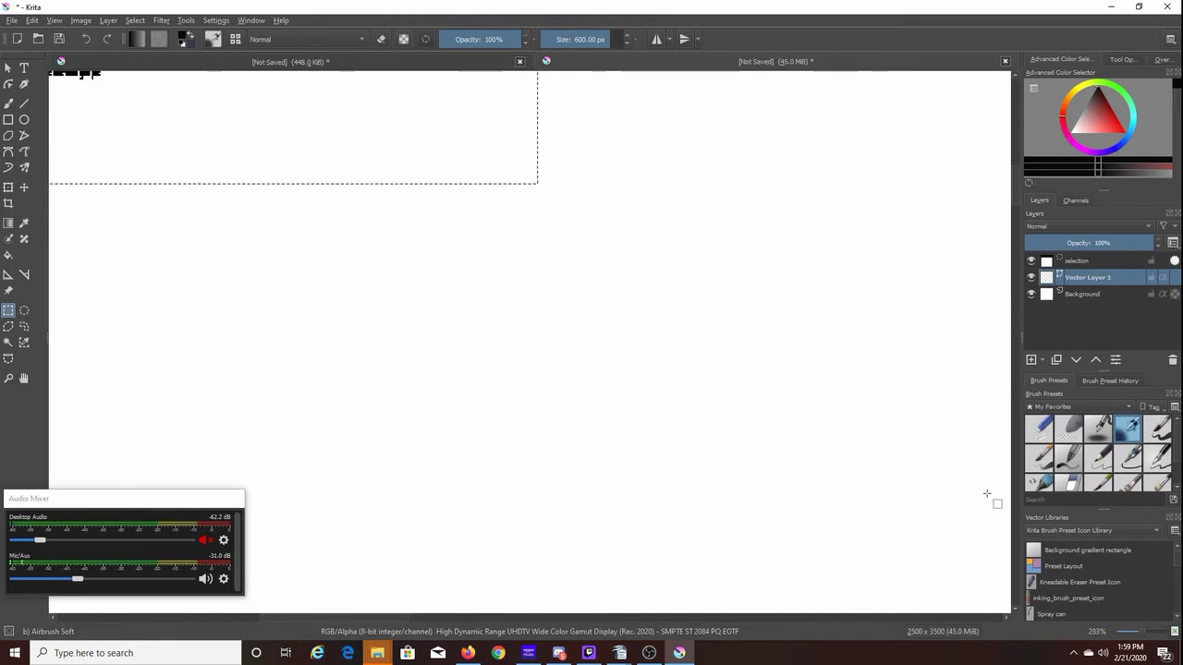
{"action": "scroll", "coordinate": [893, 364], "scroll_direction": "up", "scroll_amount": 1}
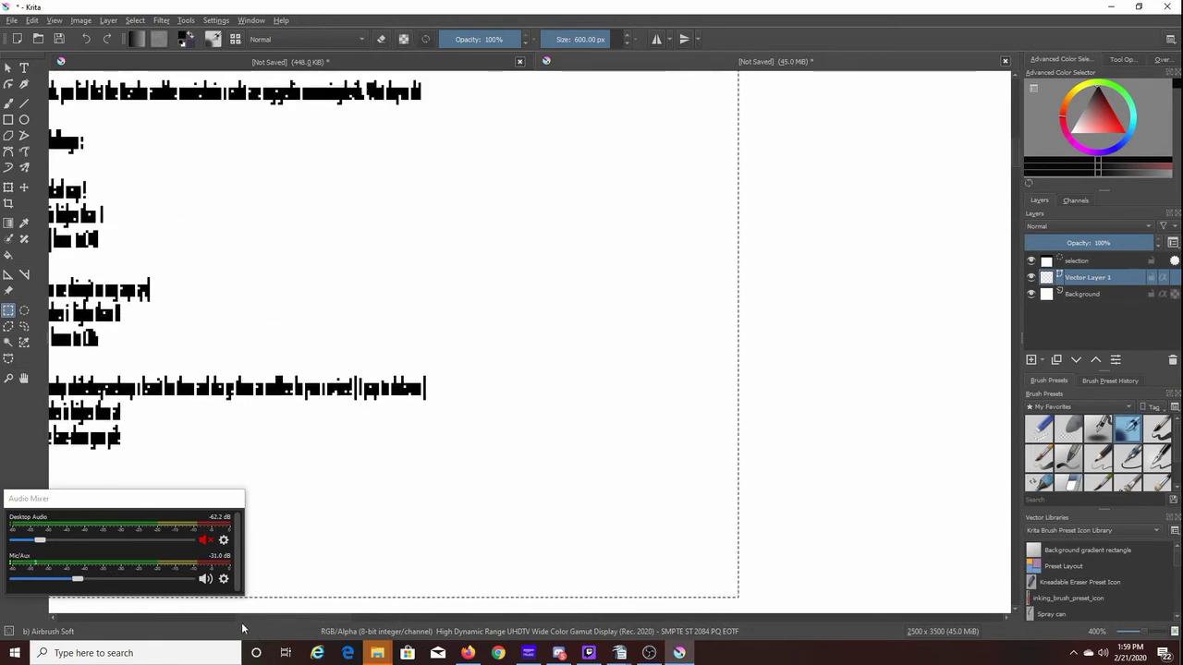
{"action": "scroll", "coordinate": [386, 510], "scroll_direction": "left", "scroll_amount": 5}
{"action": "scroll", "coordinate": [447, 472], "scroll_direction": "up", "scroll_amount": 1}
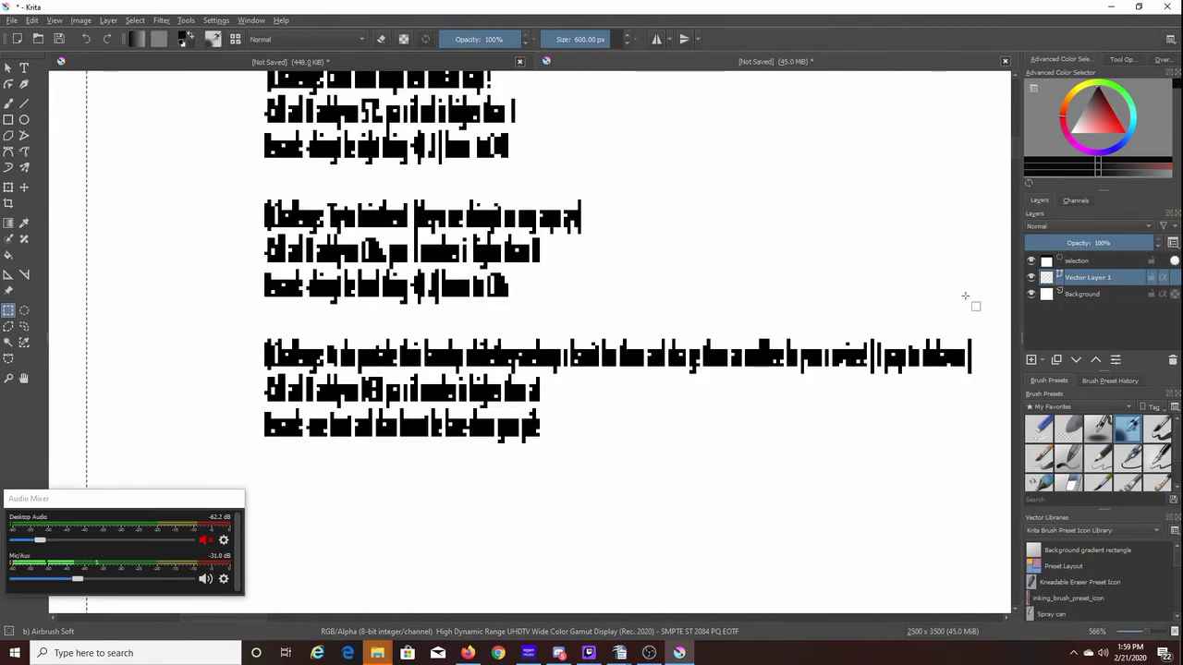
{"action": "scroll", "coordinate": [1017, 151], "scroll_direction": "up", "scroll_amount": 1}
{"action": "scroll", "coordinate": [1014, 145], "scroll_direction": "up", "scroll_amount": 5}
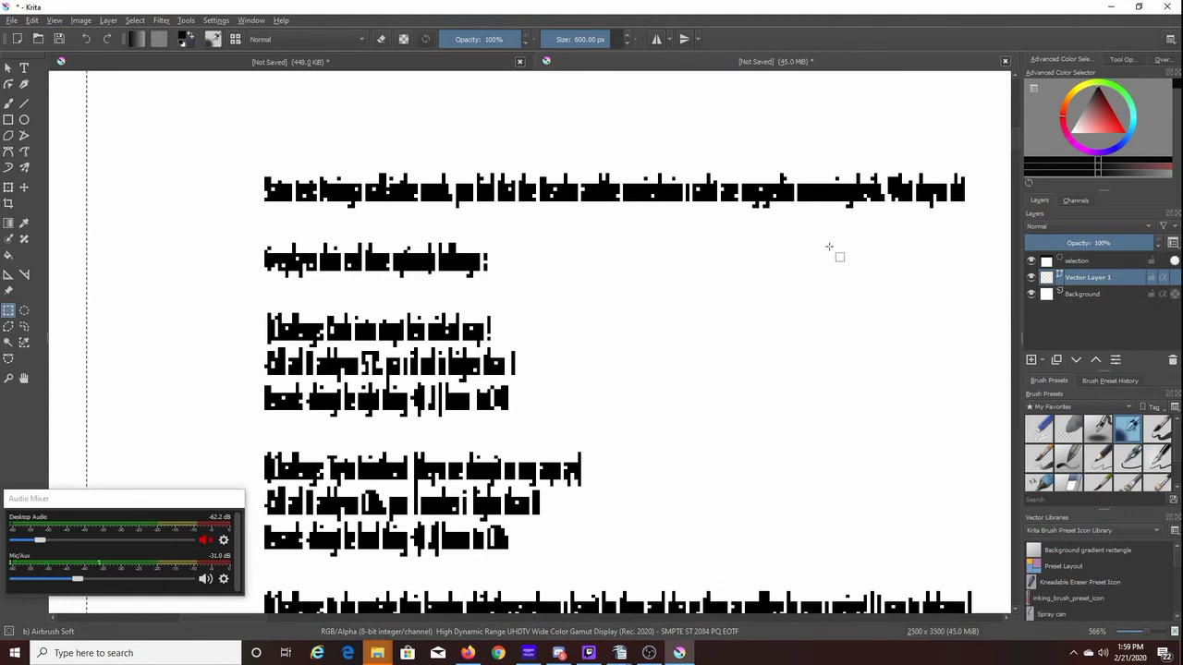
Step: Add a text object inside the selection of the 250 by 350 pixel card and replace its placeholder with the copied card text
{"action": "left_click", "coordinate": [431, 76]}
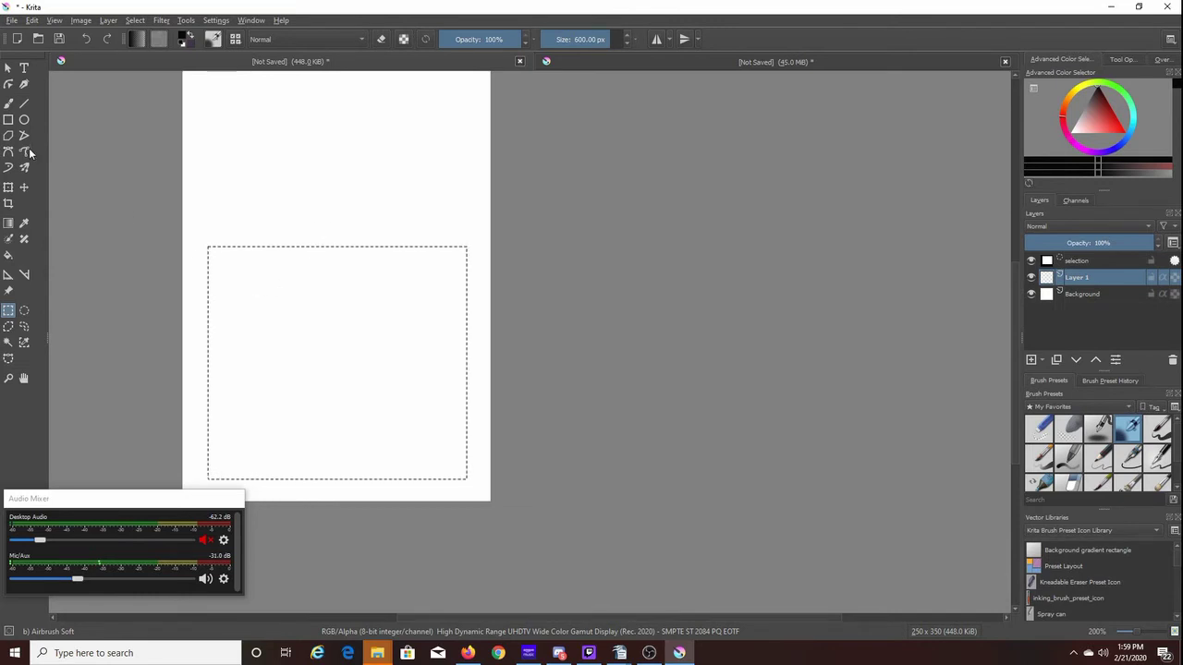
{"action": "left_click", "coordinate": [24, 69]}
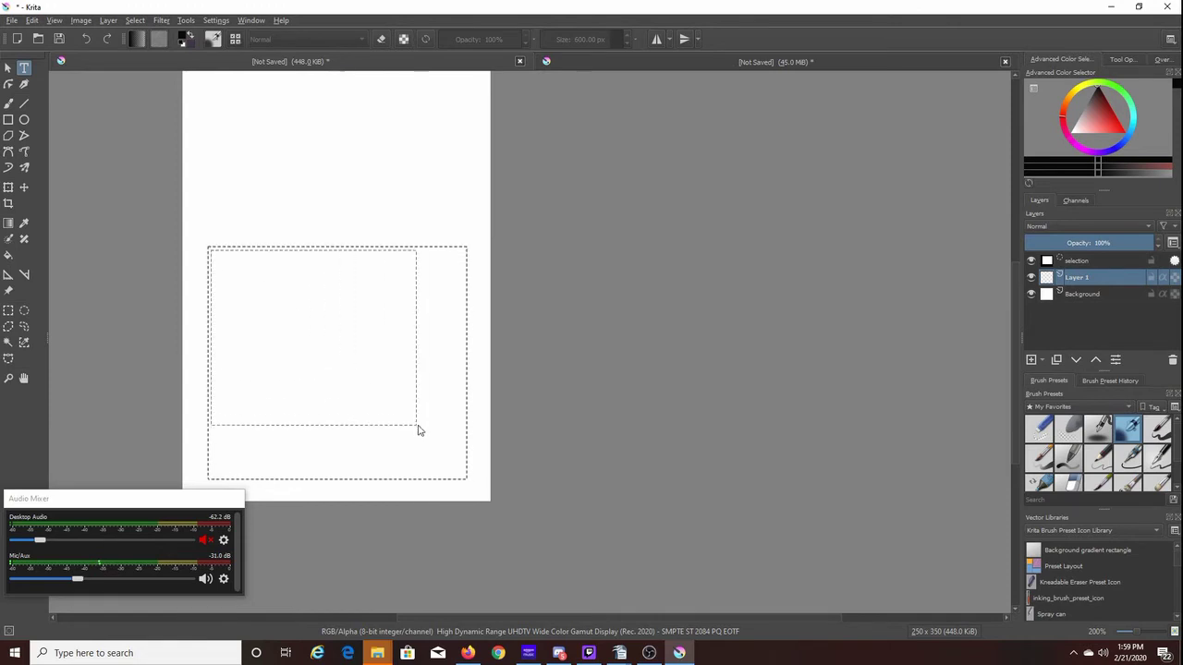
{"action": "left_click_drag", "start_coordinate": [417, 429], "coordinate": [419, 431]}
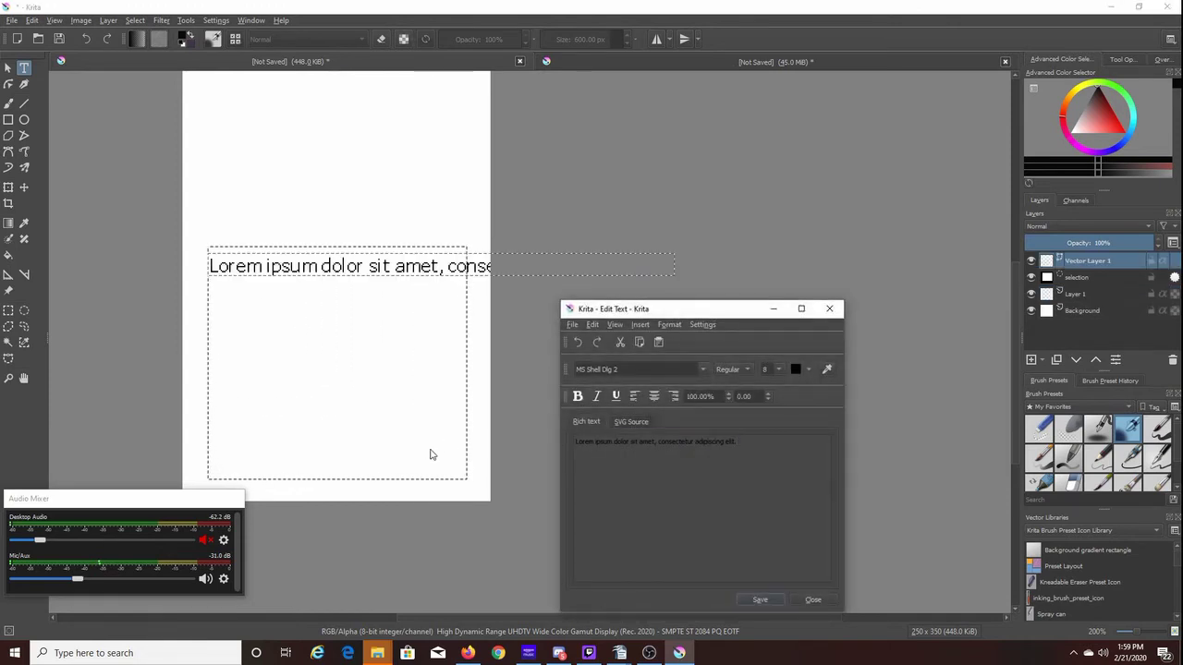
{"action": "key", "text": "ctrl+a"}
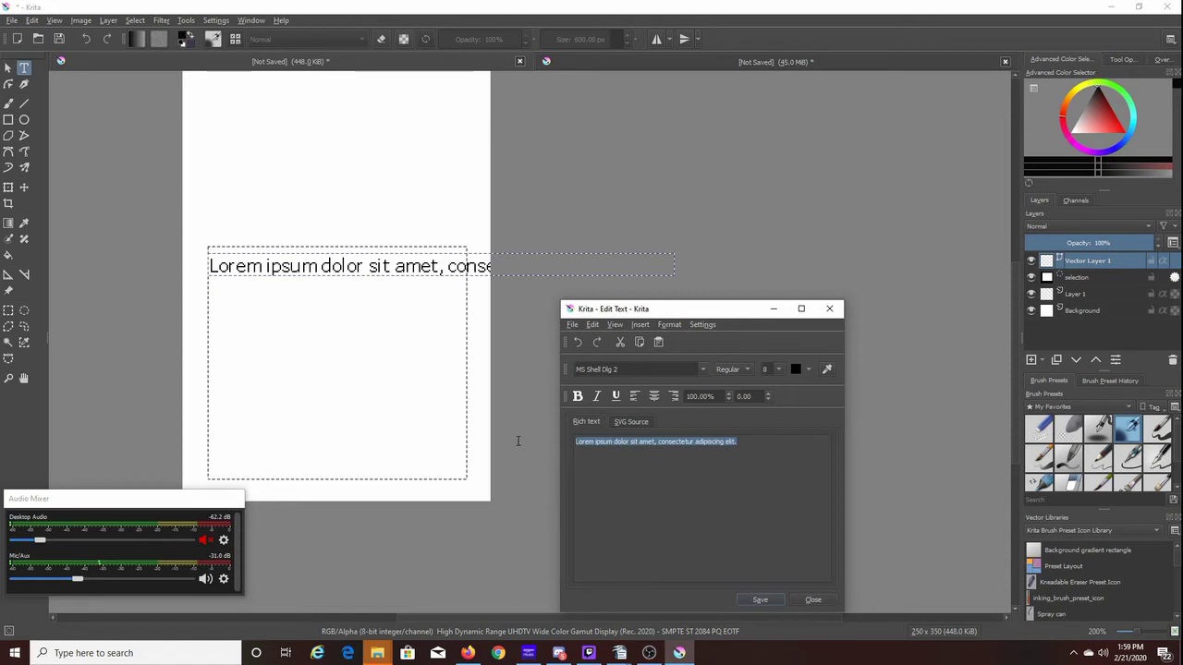
{"action": "key", "text": "ctrl+v"}
{"action": "scroll", "coordinate": [614, 474], "scroll_direction": "up", "scroll_amount": 1}
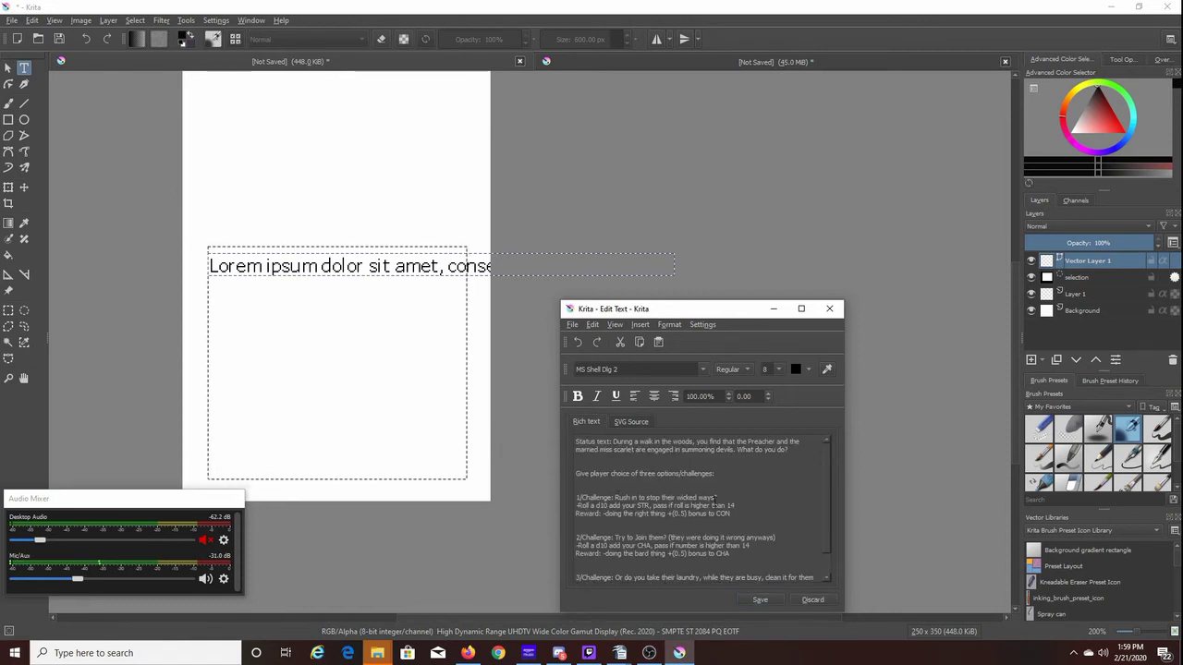
Step: Delete the line "Give player choice of three options/challenges:" and the spare blank lines after it
{"action": "left_click_drag", "start_coordinate": [716, 474], "coordinate": [568, 473]}
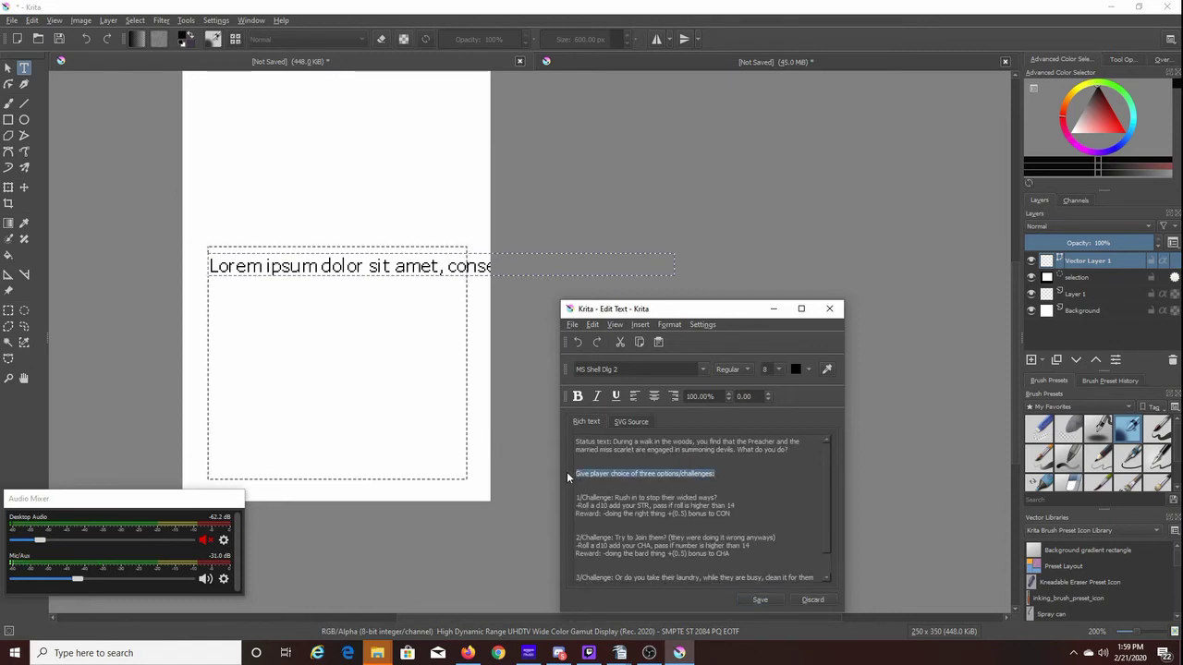
{"action": "key", "text": "BackSpace"}
{"action": "key", "text": "Delete"}
{"action": "key", "text": "Delete"}
{"action": "key", "text": "Delete"}
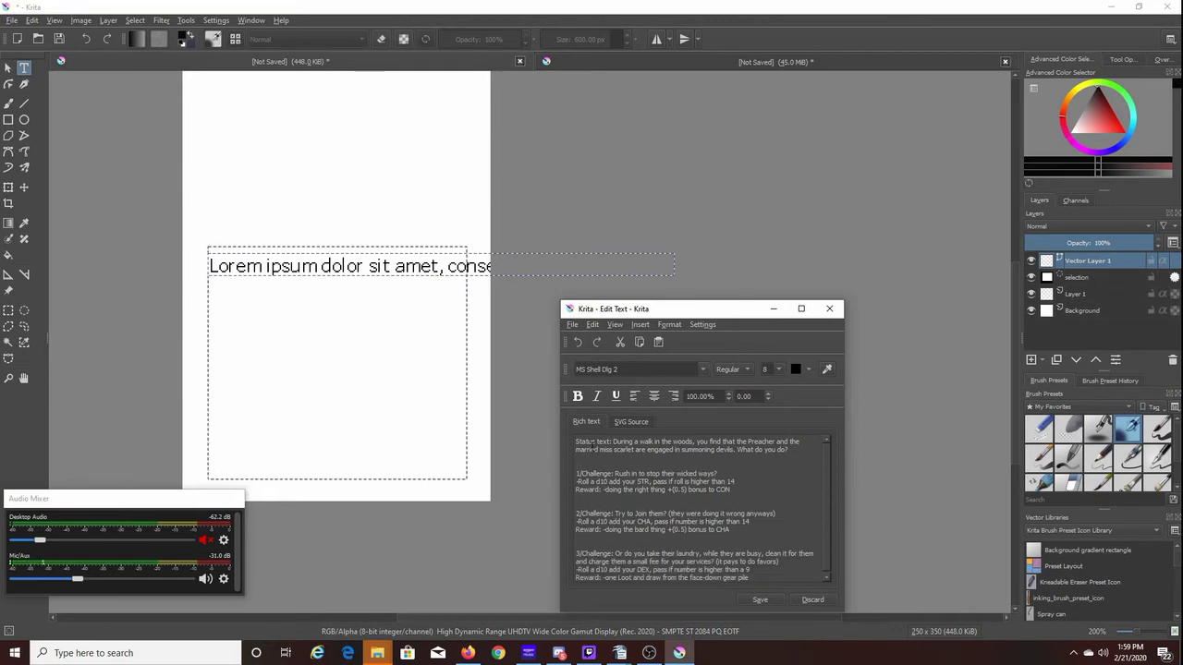
Step: Replace the "Status text:" label with quotation marks around the opening paragraph and save the text to the card
{"action": "left_click_drag", "start_coordinate": [613, 442], "coordinate": [574, 442]}
{"action": "key", "text": "BackSpace"}
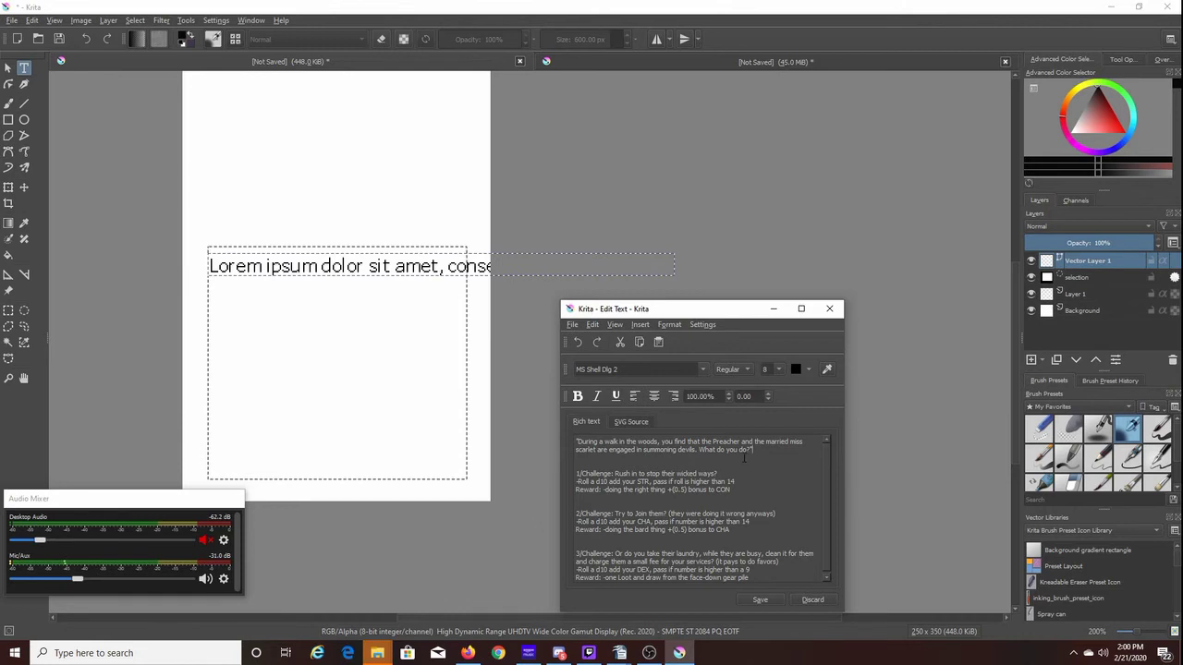
{"action": "scroll", "coordinate": [753, 474], "scroll_direction": "down", "scroll_amount": 1}
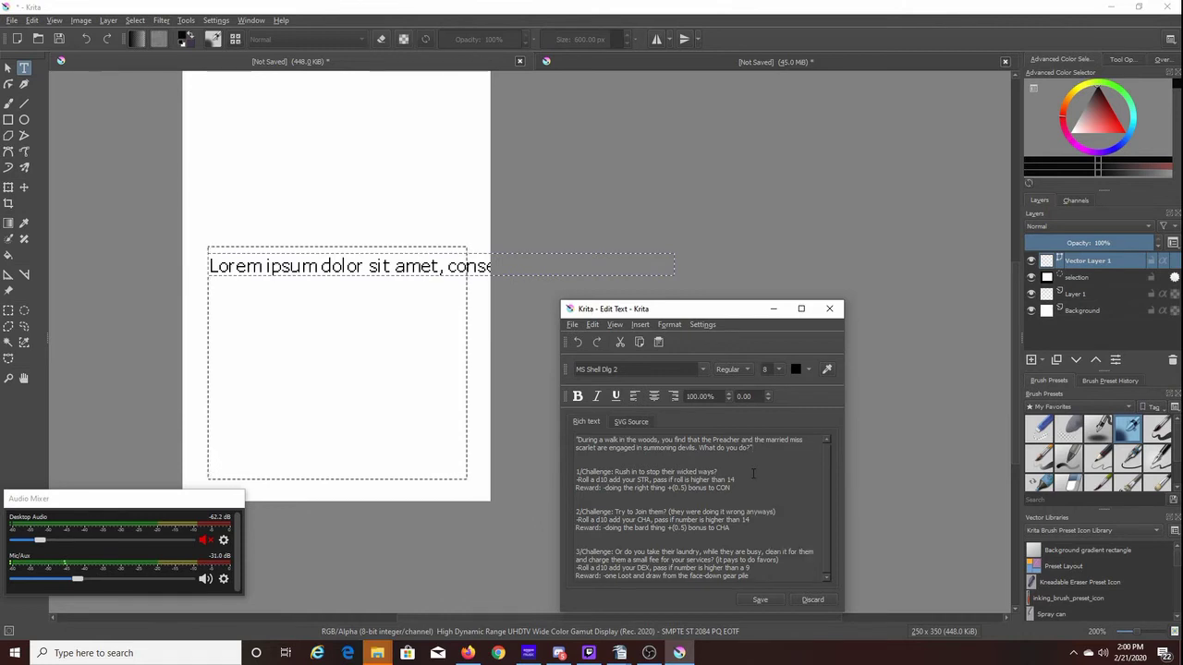
{"action": "left_click", "coordinate": [759, 600]}
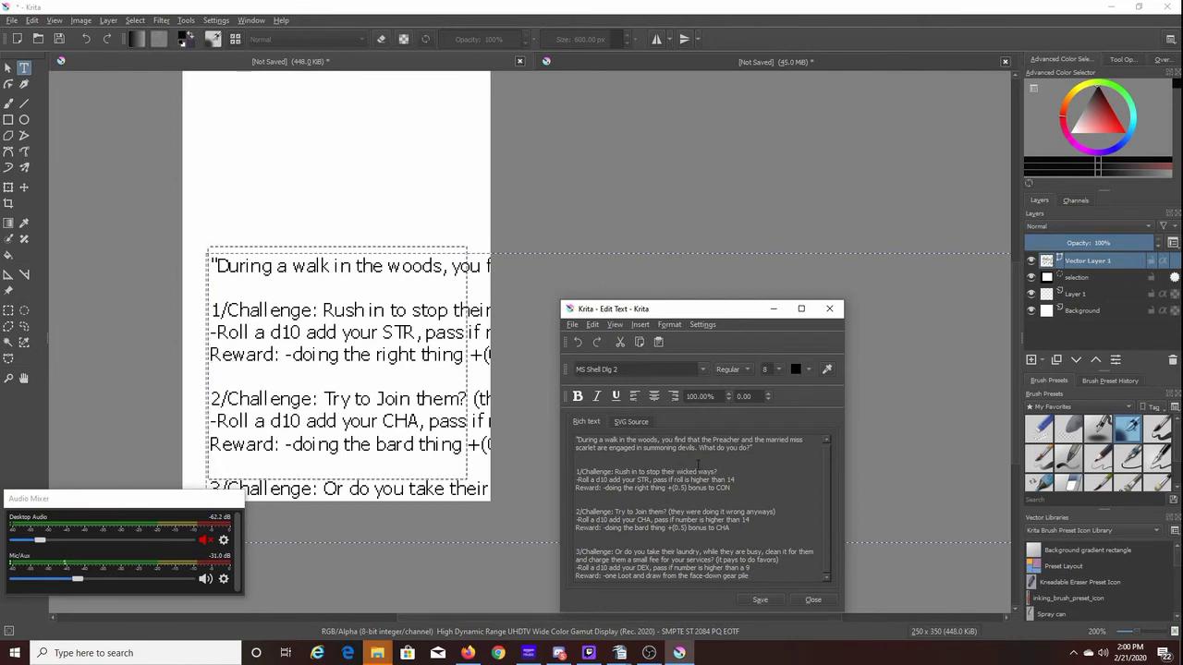
Step: Set the card text's font size to 6, save it and close the text editor
{"action": "left_click", "coordinate": [776, 369]}
{"action": "left_click", "coordinate": [770, 380]}
{"action": "left_click", "coordinate": [760, 600]}
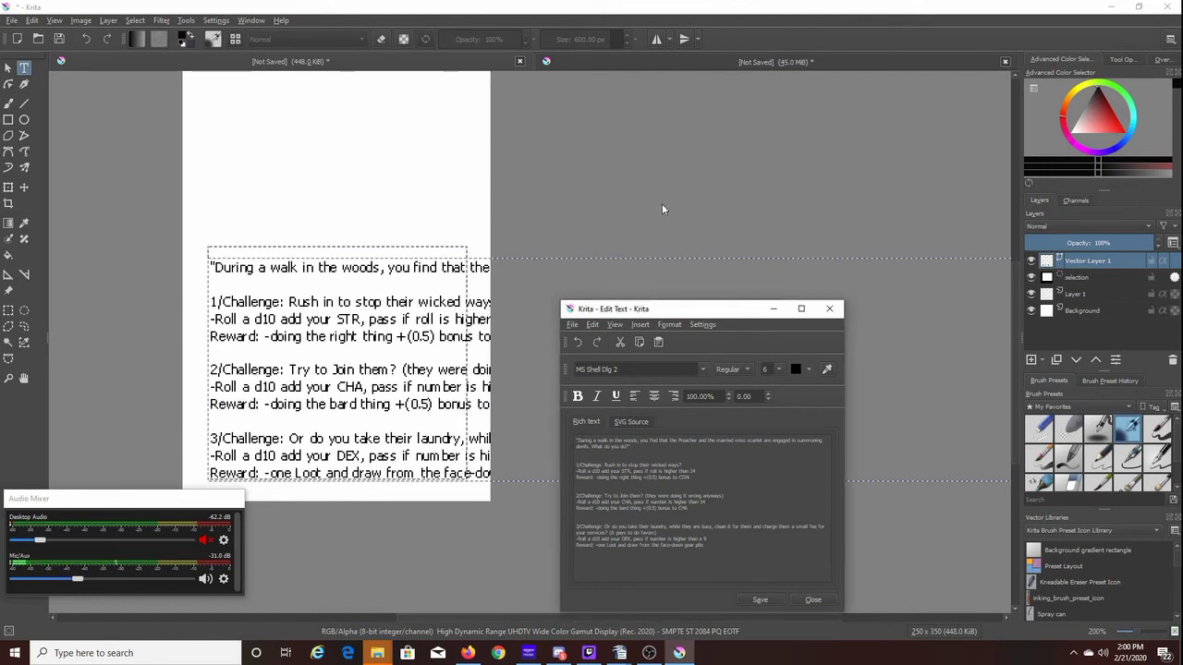
{"action": "left_click", "coordinate": [760, 600]}
{"action": "left_click", "coordinate": [813, 600]}
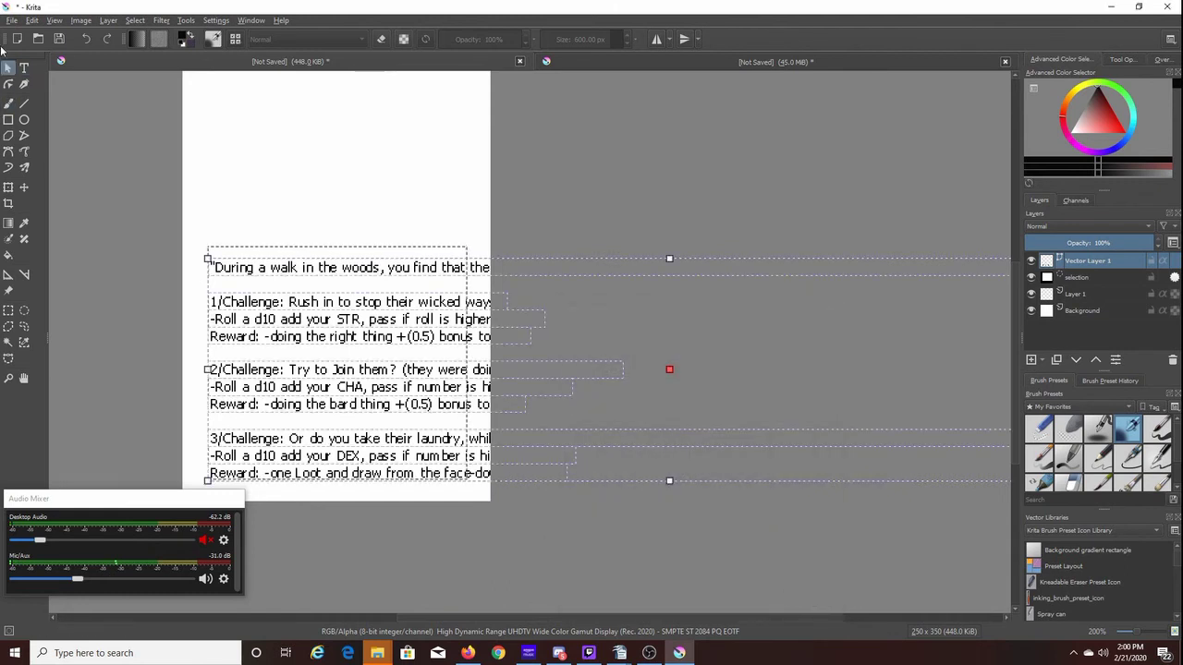
Step: Create a new document with a width of 3.5 inches and a height of 2.5 pixels
{"action": "left_click", "coordinate": [13, 21]}
{"action": "left_click", "coordinate": [53, 37]}
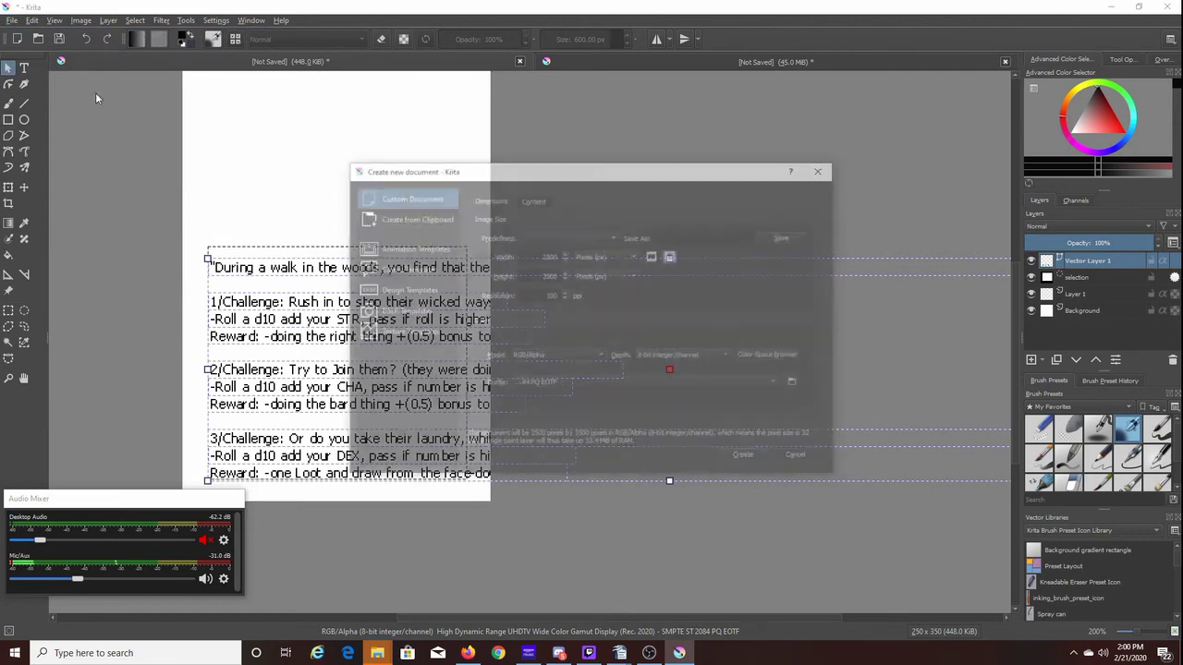
{"action": "double_click", "coordinate": [532, 252]}
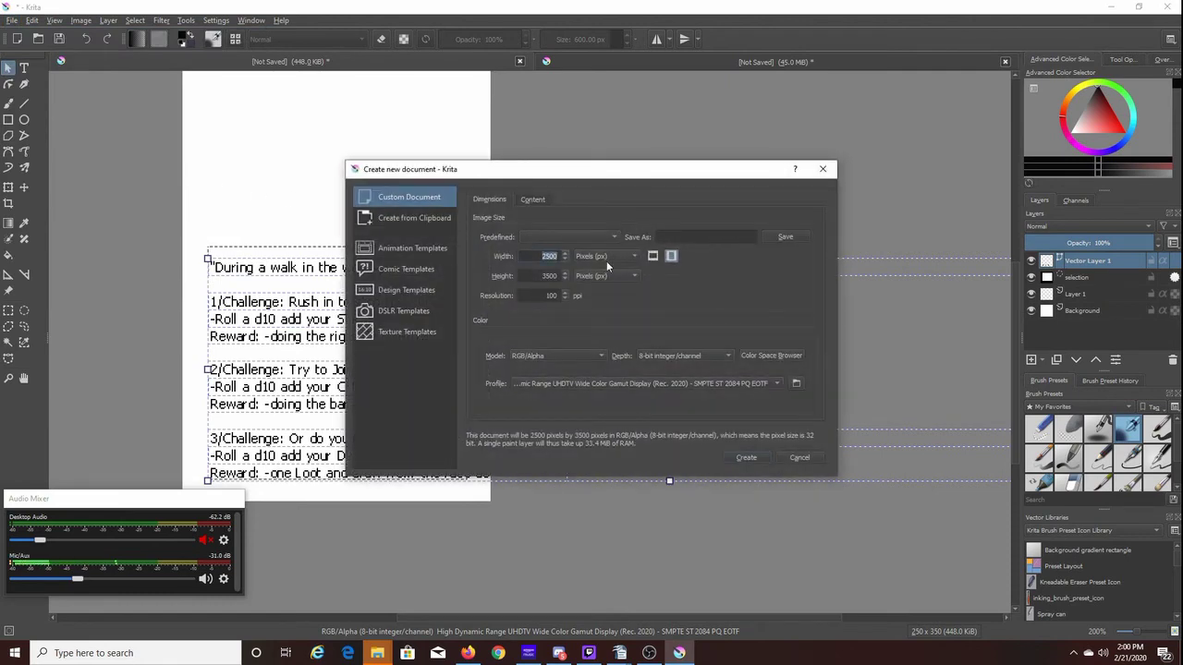
{"action": "type", "text": "35"}
{"action": "key", "text": "BackSpace"}
{"action": "type", "text": ".5"}
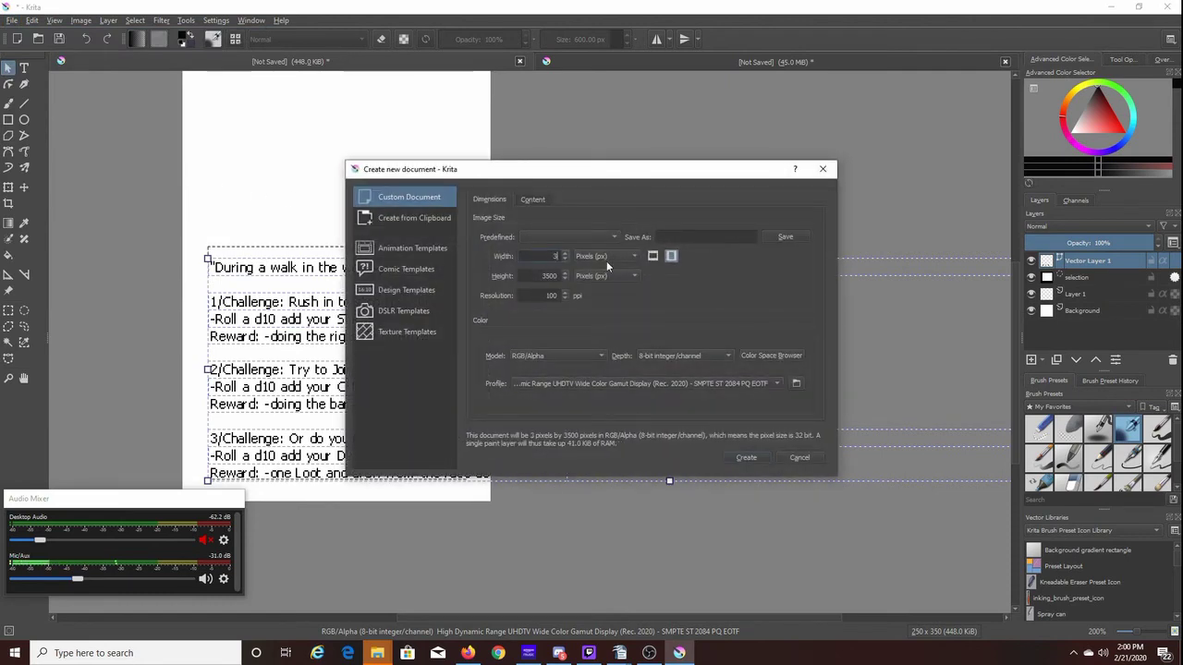
{"action": "left_click", "coordinate": [605, 256]}
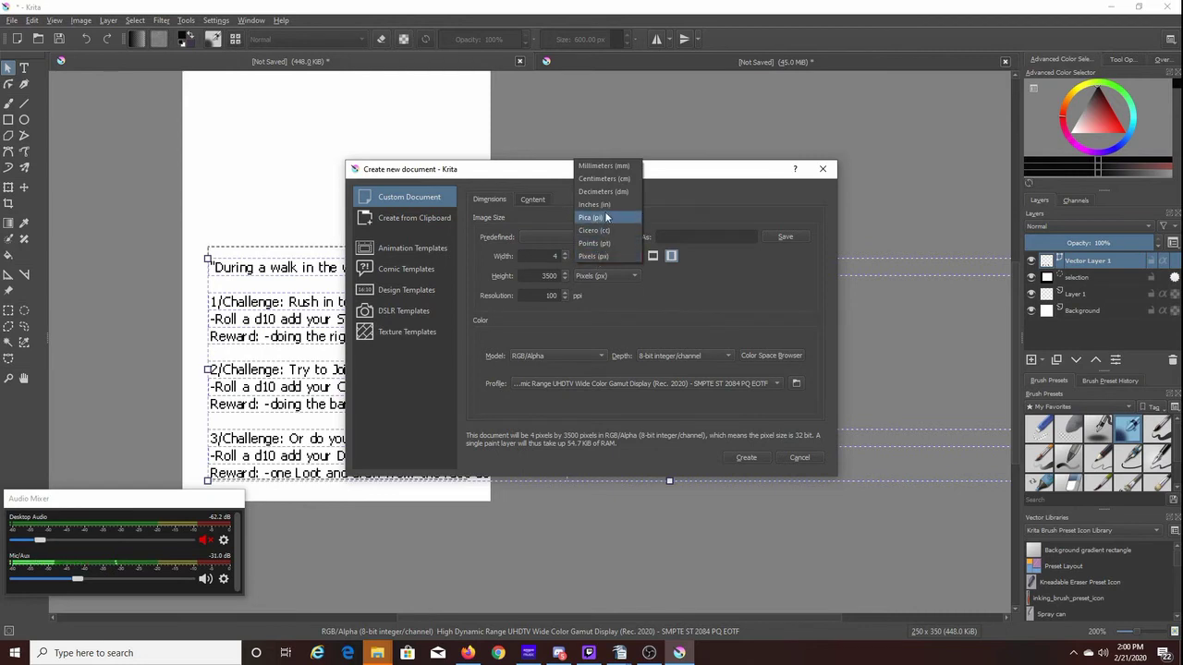
{"action": "left_click", "coordinate": [604, 206]}
{"action": "double_click", "coordinate": [547, 256]}
{"action": "type", "text": "3.5"}
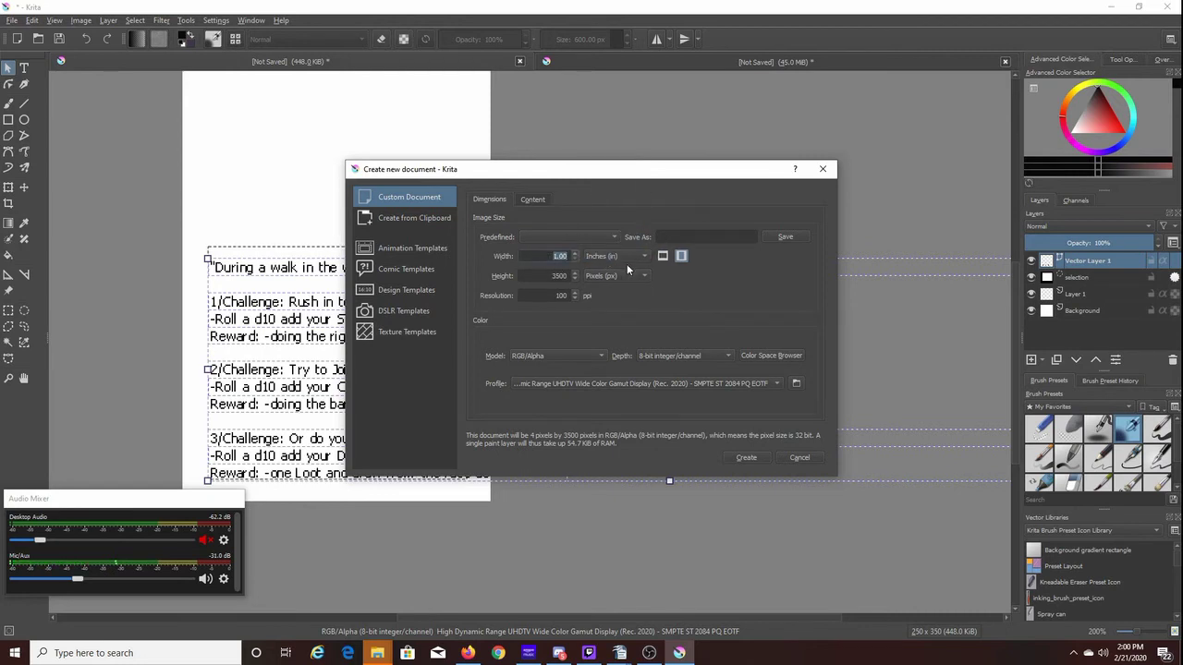
{"action": "key", "text": "Tab"}
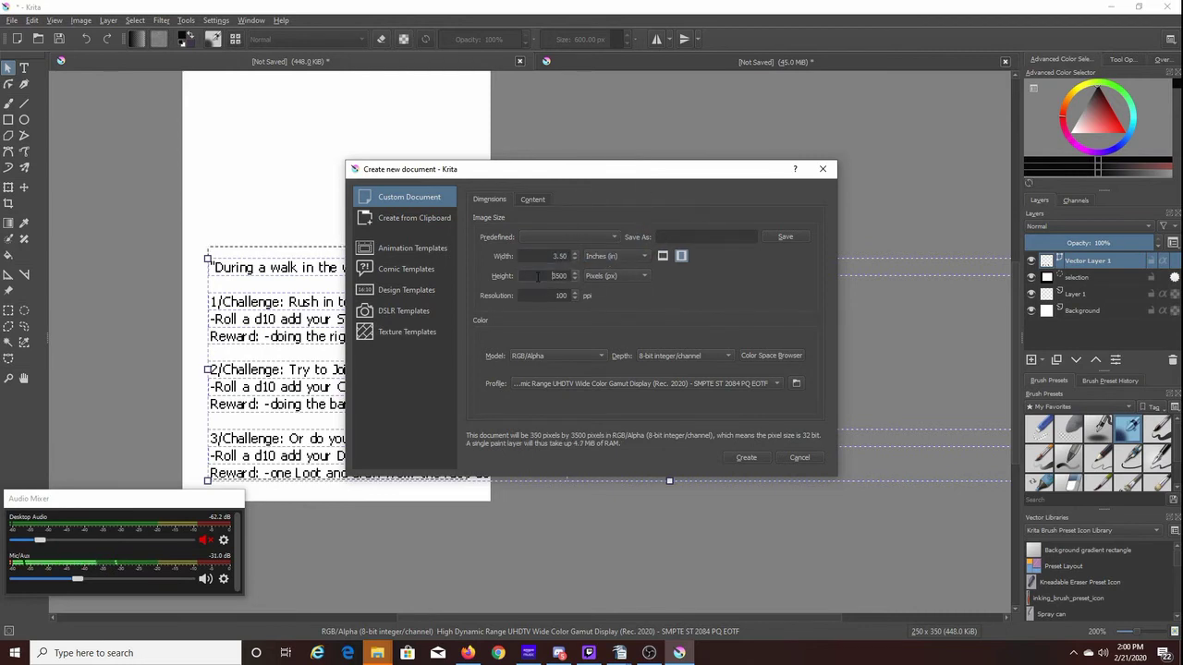
{"action": "type", "text": "2.5"}
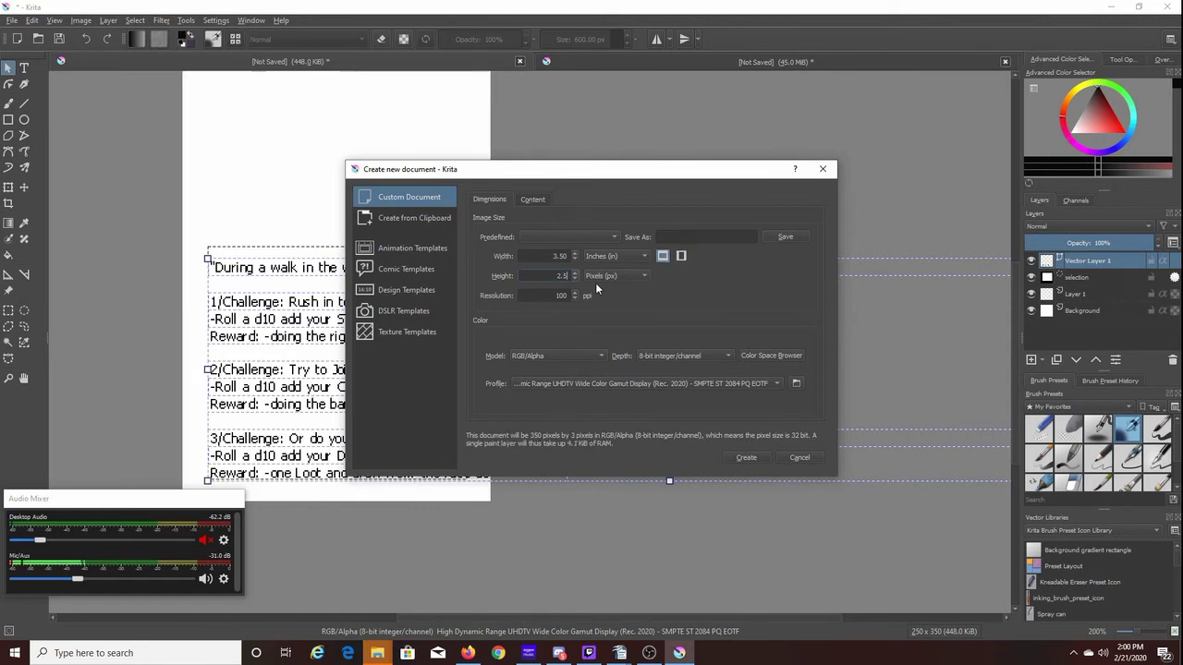
{"action": "left_click", "coordinate": [741, 457]}
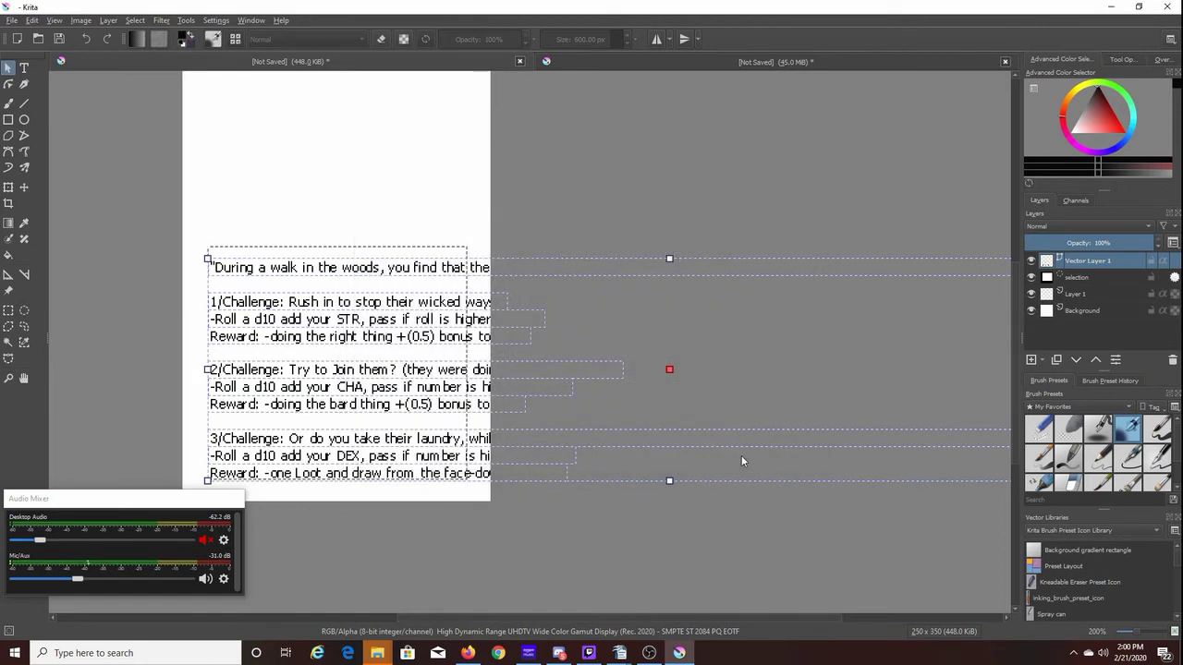
Step: Create another new landscape document, 3.5 inches wide and 2.5 inches high, with both dimensions in inches
{"action": "left_click", "coordinate": [11, 20]}
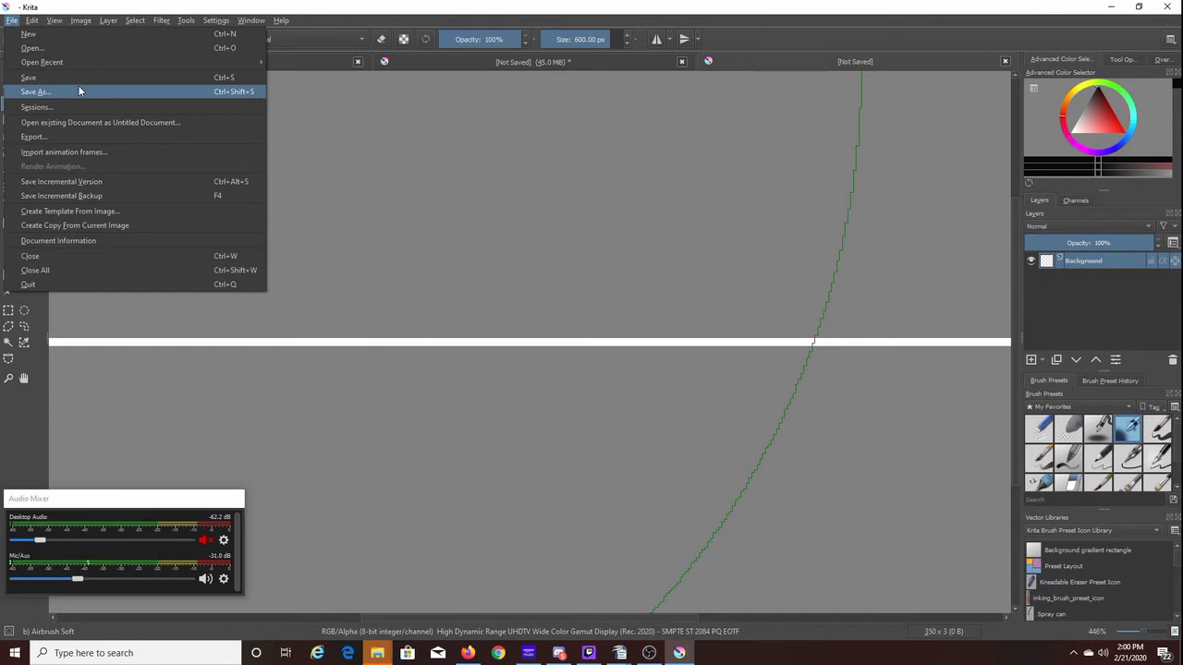
{"action": "key", "text": "Escape"}
{"action": "key", "text": "ctrl+n"}
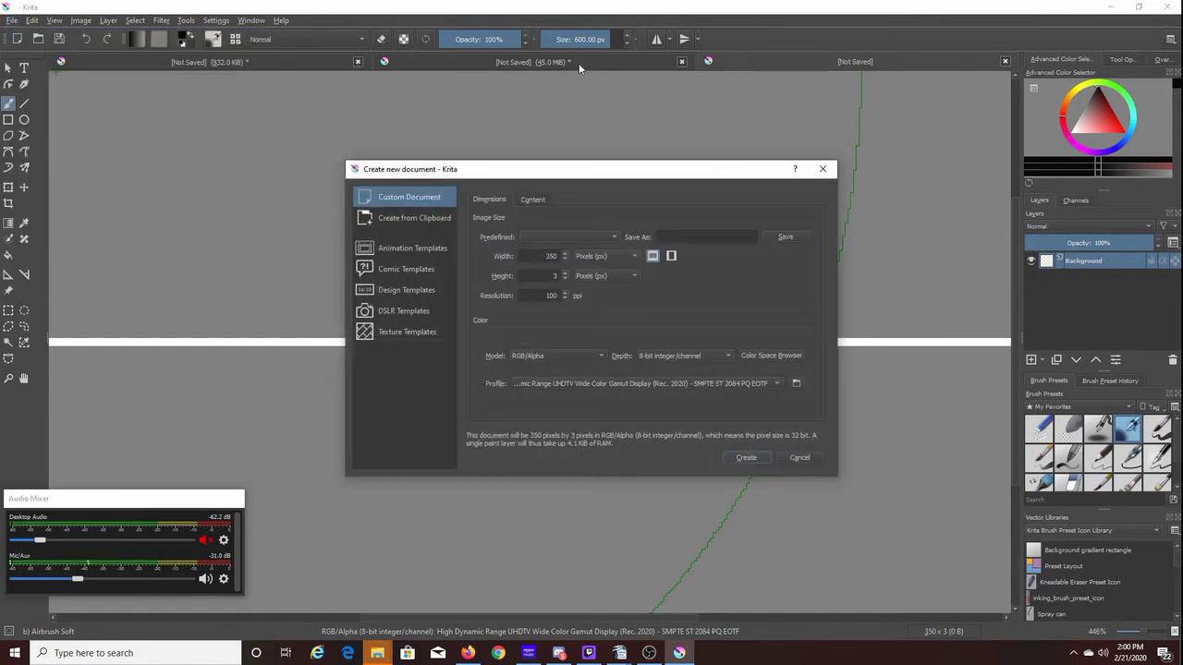
{"action": "left_click", "coordinate": [565, 279]}
{"action": "key", "text": "Up"}
{"action": "left_click", "coordinate": [589, 277]}
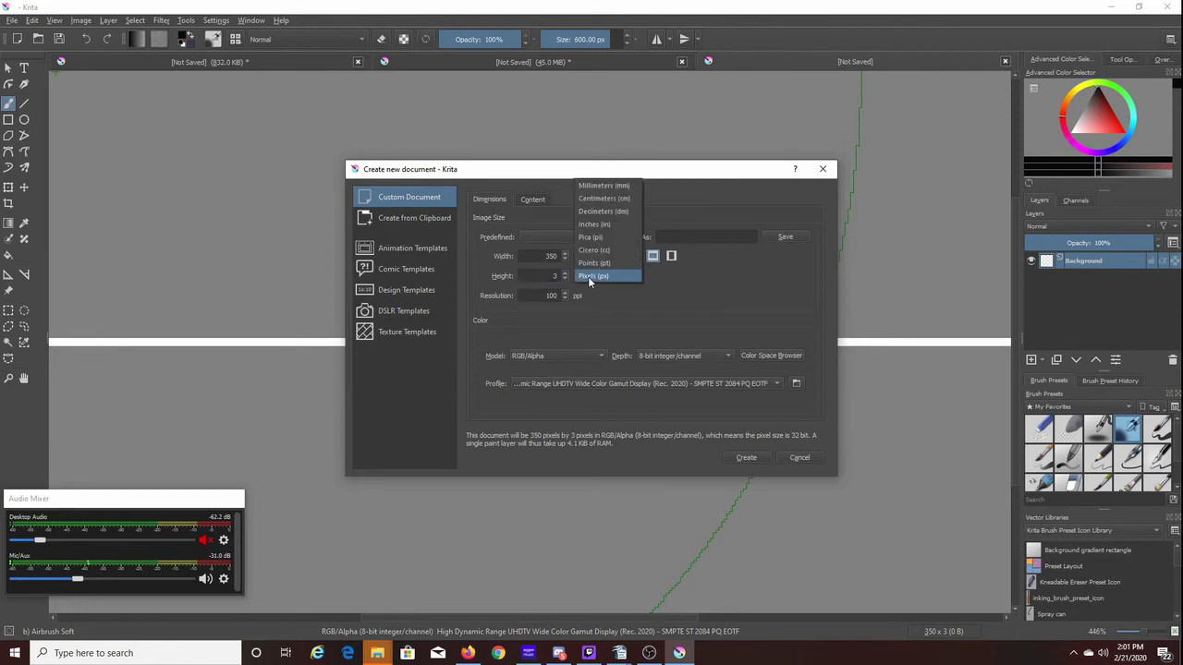
{"action": "left_click", "coordinate": [609, 224]}
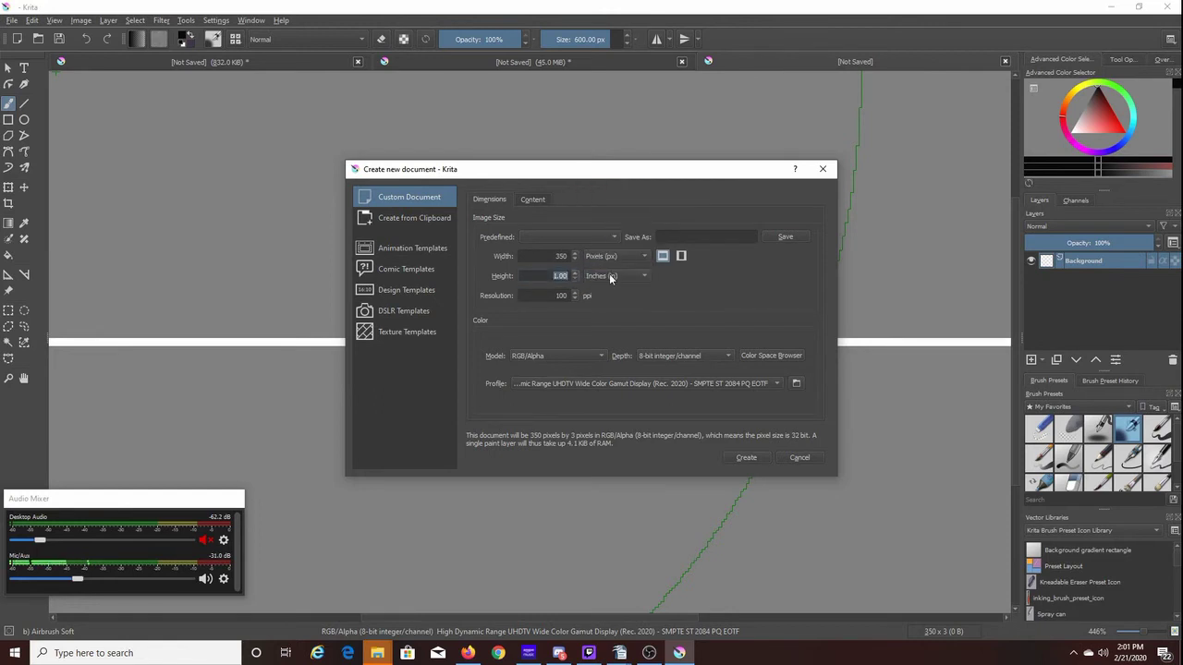
{"action": "type", "text": "2.5"}
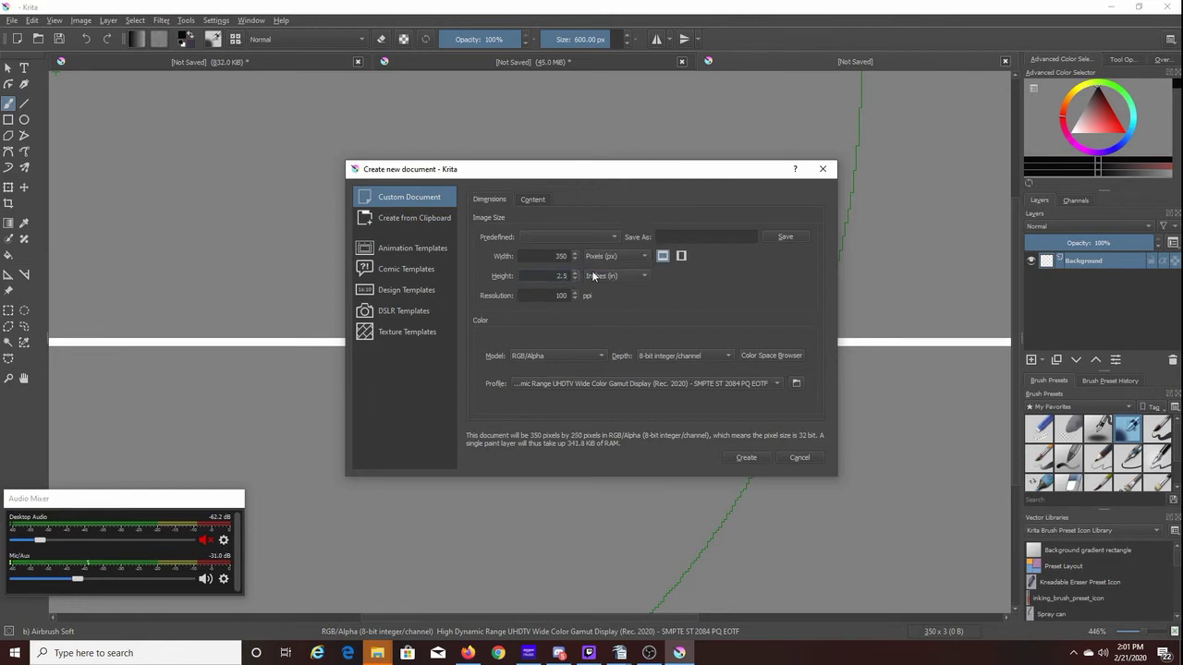
{"action": "left_click", "coordinate": [600, 257]}
{"action": "left_click", "coordinate": [610, 205]}
{"action": "left_click", "coordinate": [746, 458]}
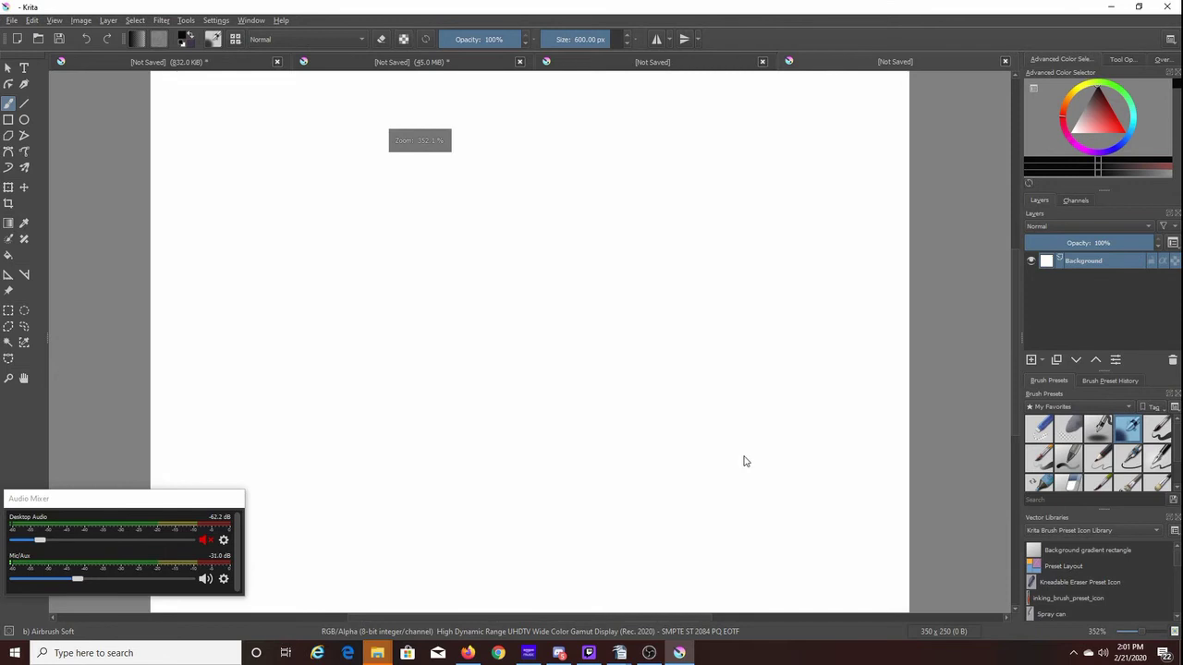
Step: Add a text object across the lower half of the landscape card and replace its placeholder with the copied card text
{"action": "key", "text": "minus"}
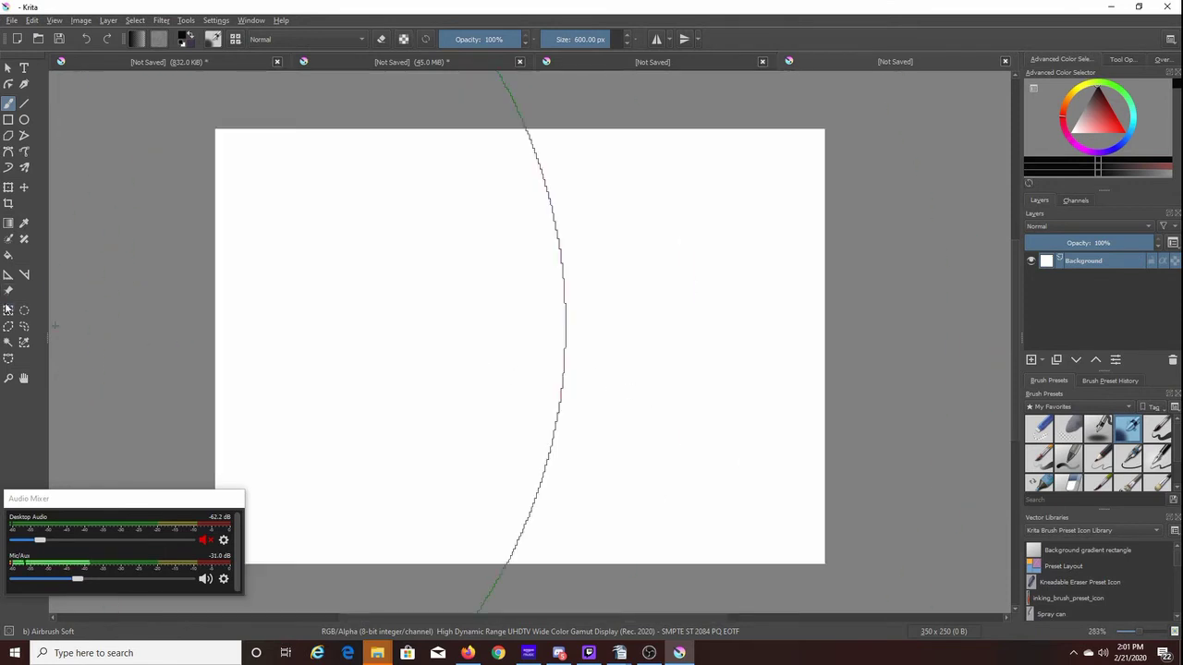
{"action": "left_click", "coordinate": [24, 67]}
{"action": "left_click_drag", "start_coordinate": [223, 286], "coordinate": [803, 540]}
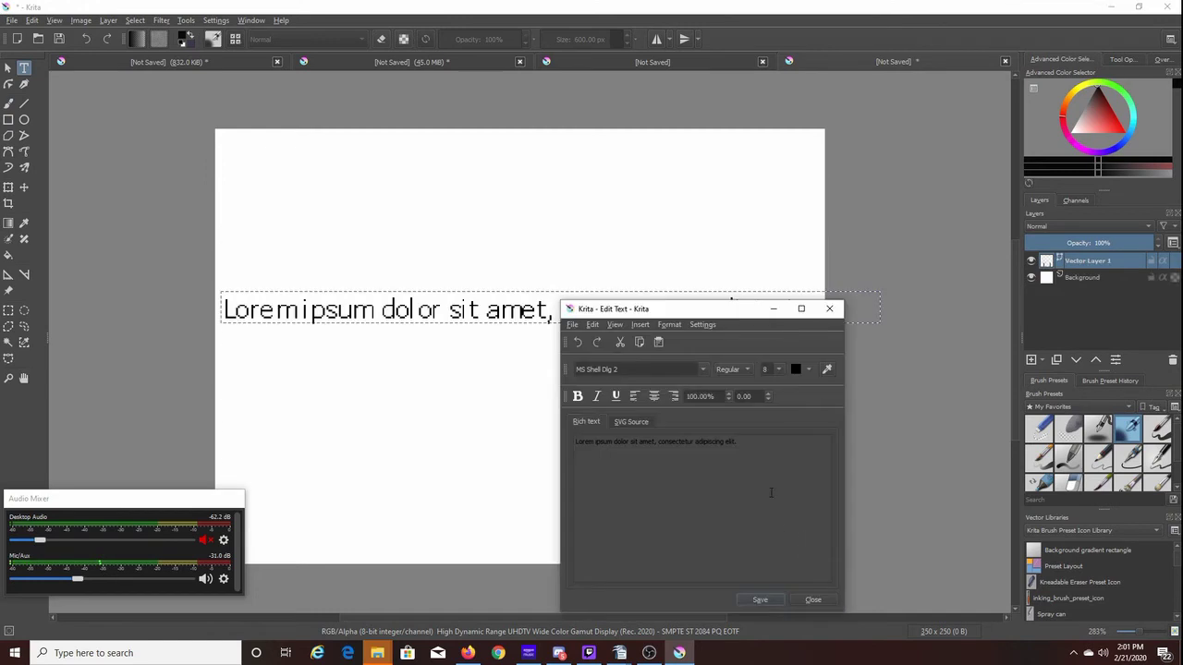
{"action": "key", "text": "ctrl+a"}
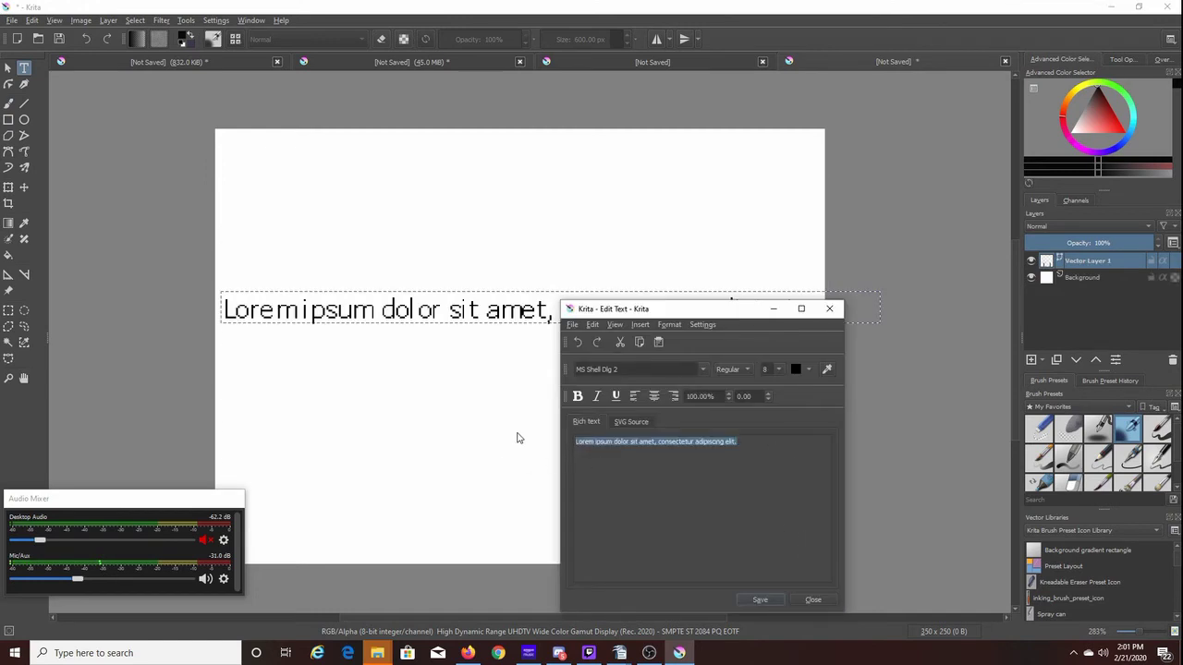
{"action": "key", "text": "ctrl+v"}
Step: Delete the line "Give player choice of three options/challenges:" from the landscape card's text
{"action": "key", "text": "ctrl+Home"}
{"action": "key", "text": "shift+End"}
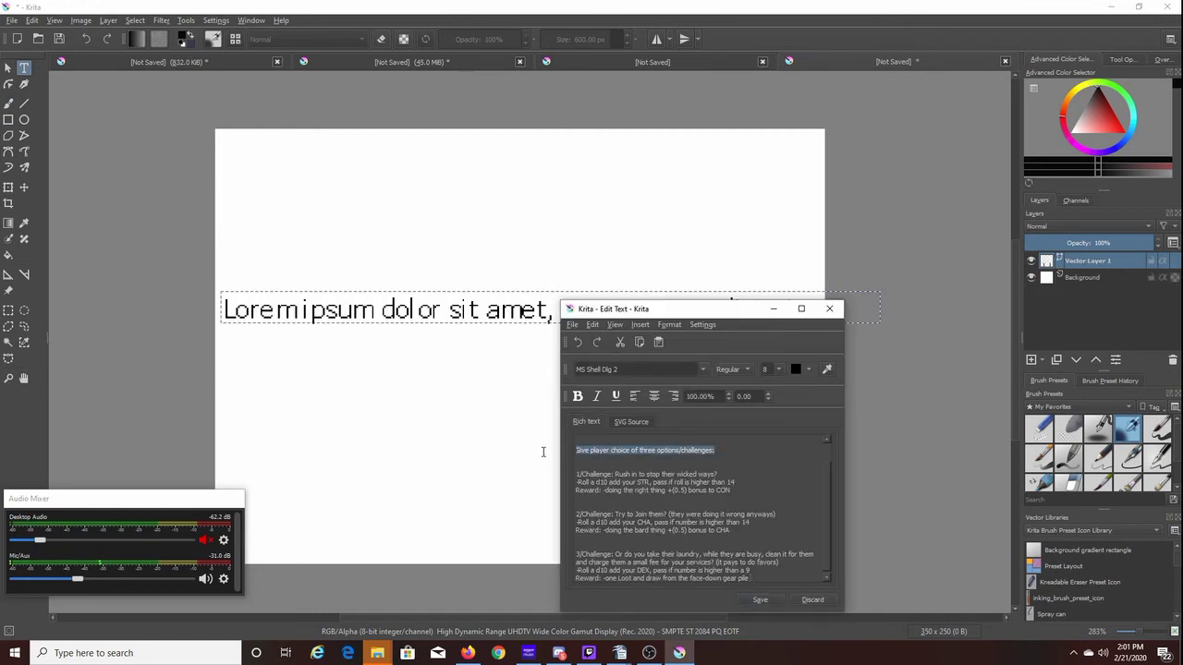
{"action": "key", "text": "BackSpace"}
{"action": "type", "text": "married miss scarlet are engaged in summoning devils. What do you do?"}
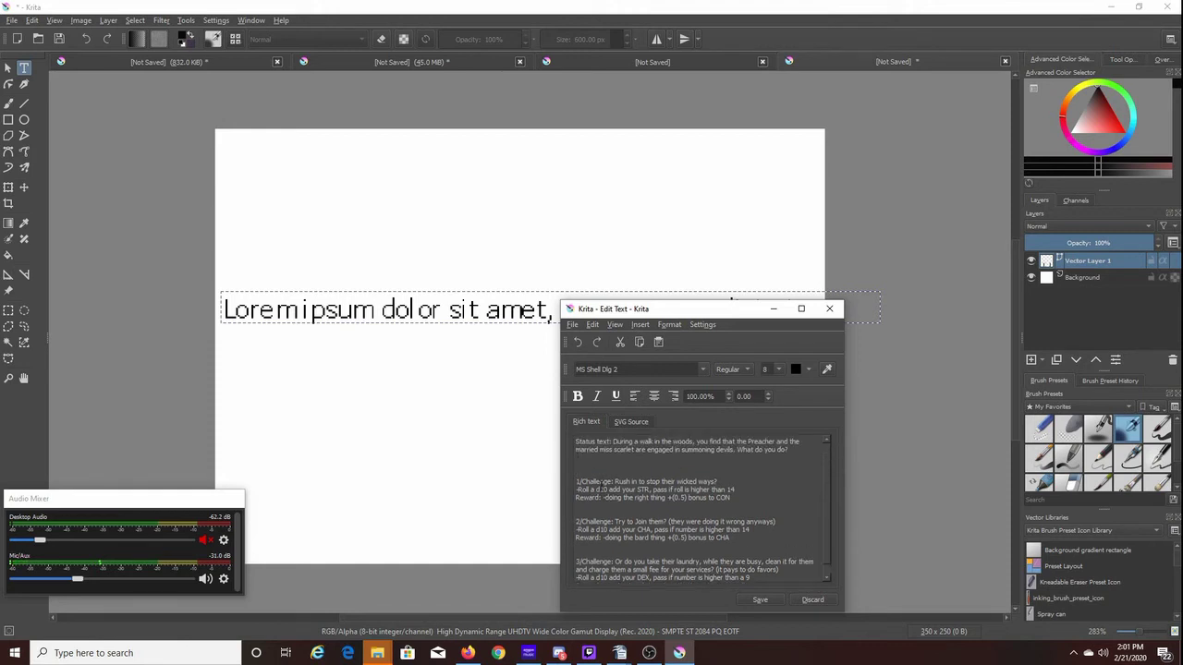
Step: Delete the "1/Challenge:", "2/Challenge:" and "3/Challenge:" labels in front of the three options
{"action": "left_click_drag", "start_coordinate": [614, 481], "coordinate": [561, 482]}
{"action": "key", "text": "BackSpace"}
{"action": "left_click_drag", "start_coordinate": [614, 515], "coordinate": [554, 515]}
{"action": "key", "text": "BackSpace"}
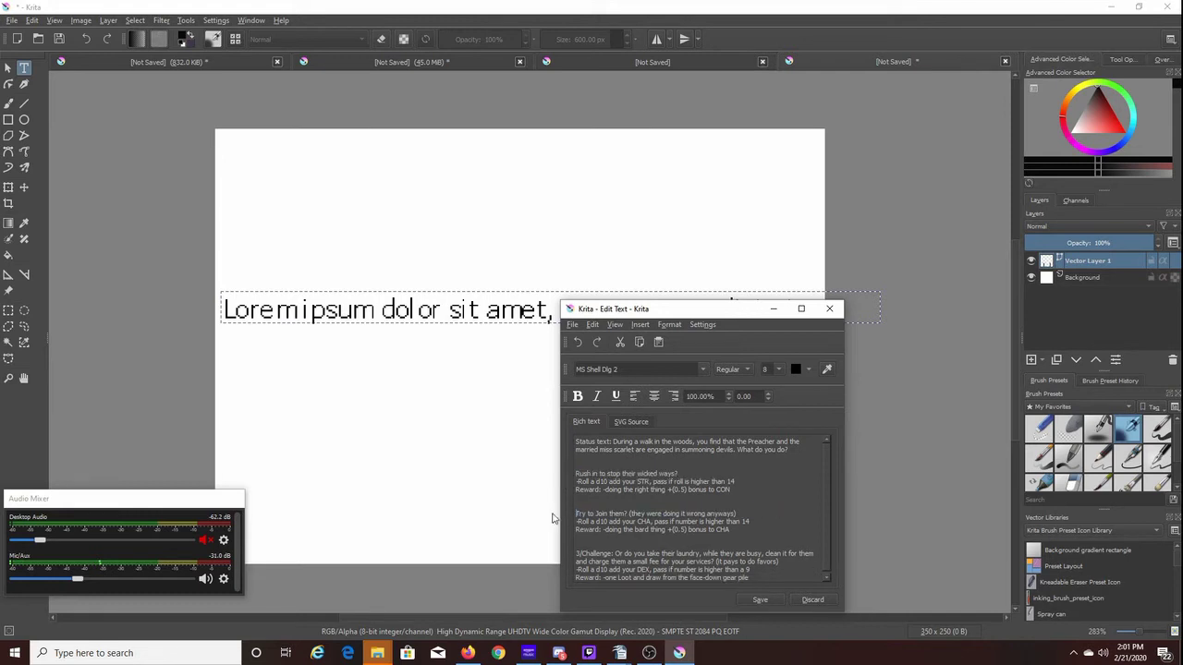
{"action": "left_click_drag", "start_coordinate": [614, 554], "coordinate": [557, 552]}
{"action": "key", "text": "BackSpace"}
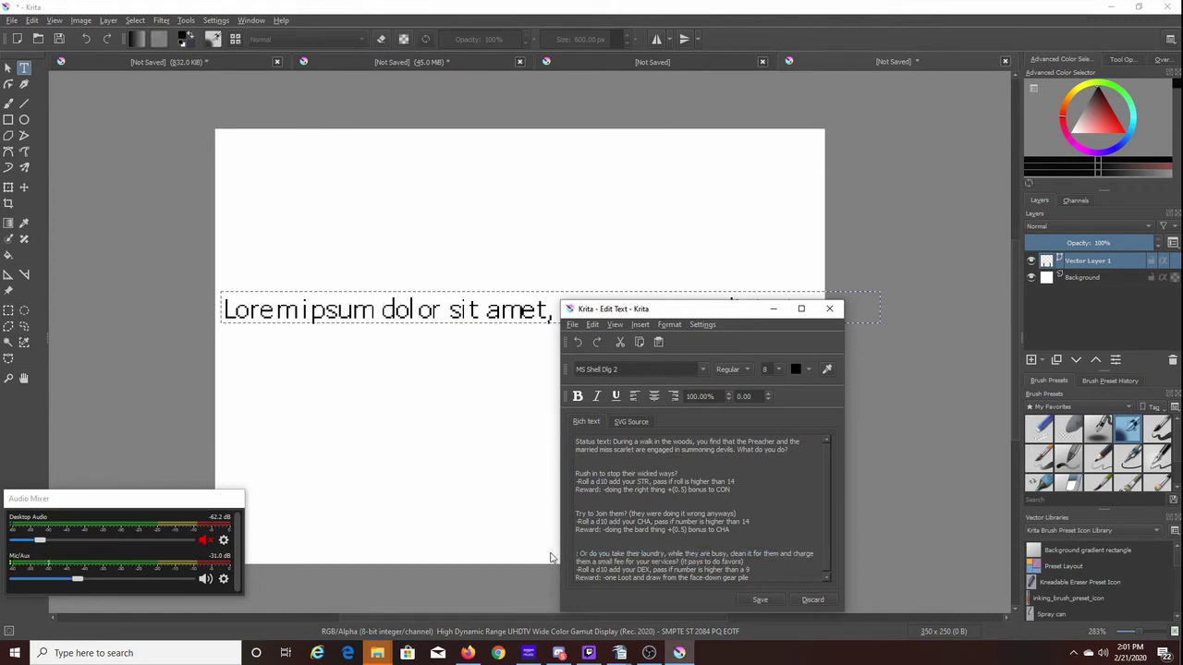
{"action": "key", "text": "Delete"}
{"action": "key", "text": "Delete"}
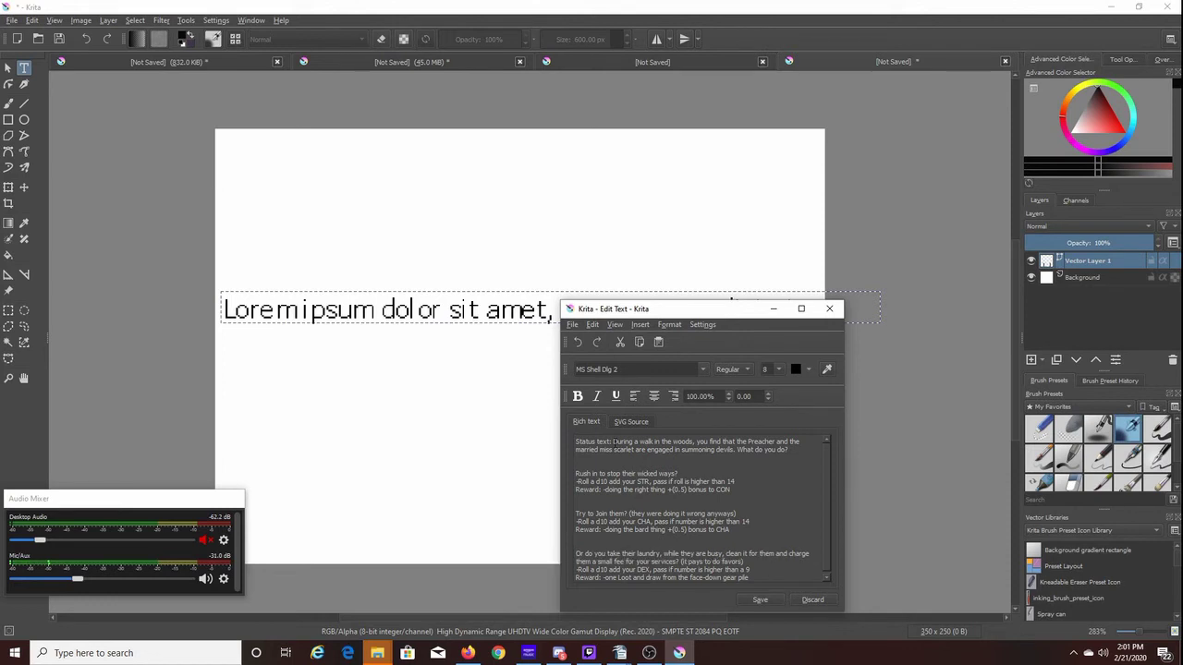
Step: Delete the "Status text:" label in front of the opening paragraph
{"action": "left_click_drag", "start_coordinate": [612, 441], "coordinate": [801, 442]}
{"action": "key", "text": "shift+Home"}
{"action": "key", "text": "Delete"}
{"action": "key", "text": "Delete"}
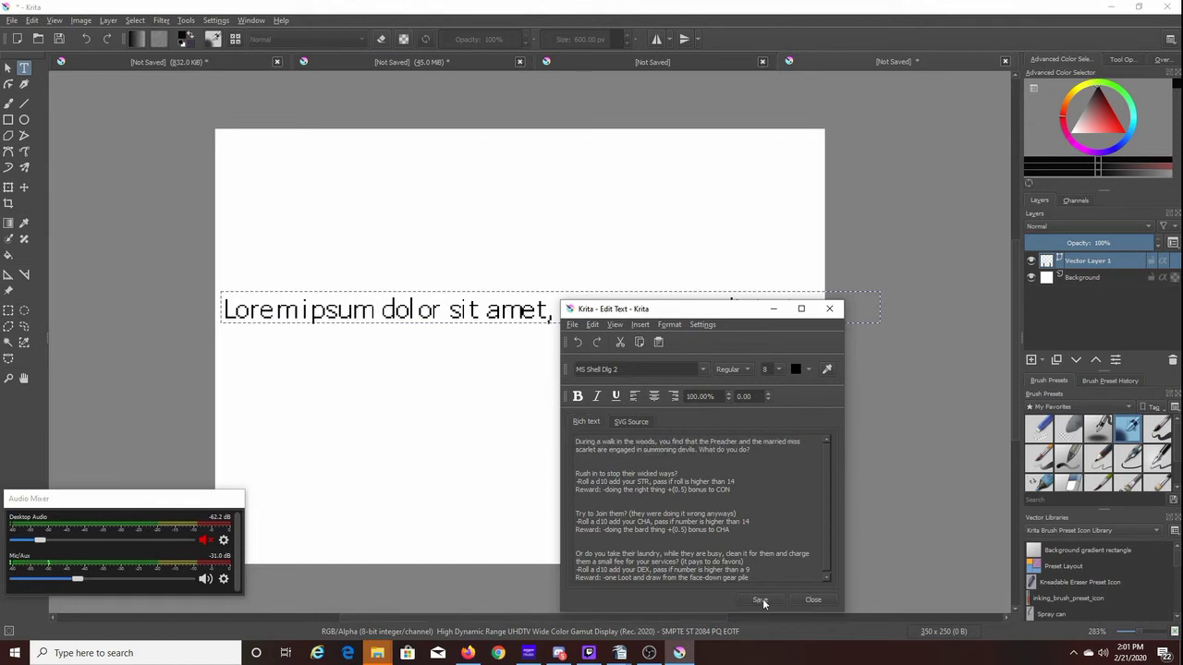
Step: Apply the edited text to the landscape card and reduce its font size to 6
{"action": "left_click", "coordinate": [759, 600]}
{"action": "left_click_drag", "start_coordinate": [729, 316], "coordinate": [552, 93]}
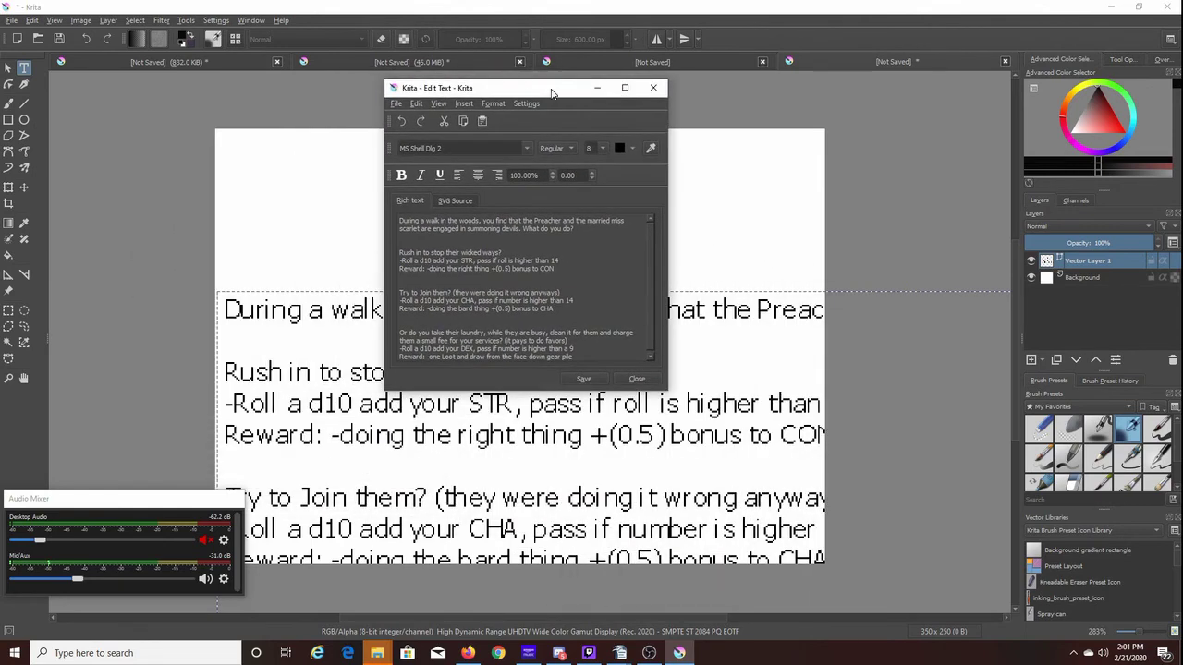
{"action": "left_click", "coordinate": [603, 148]}
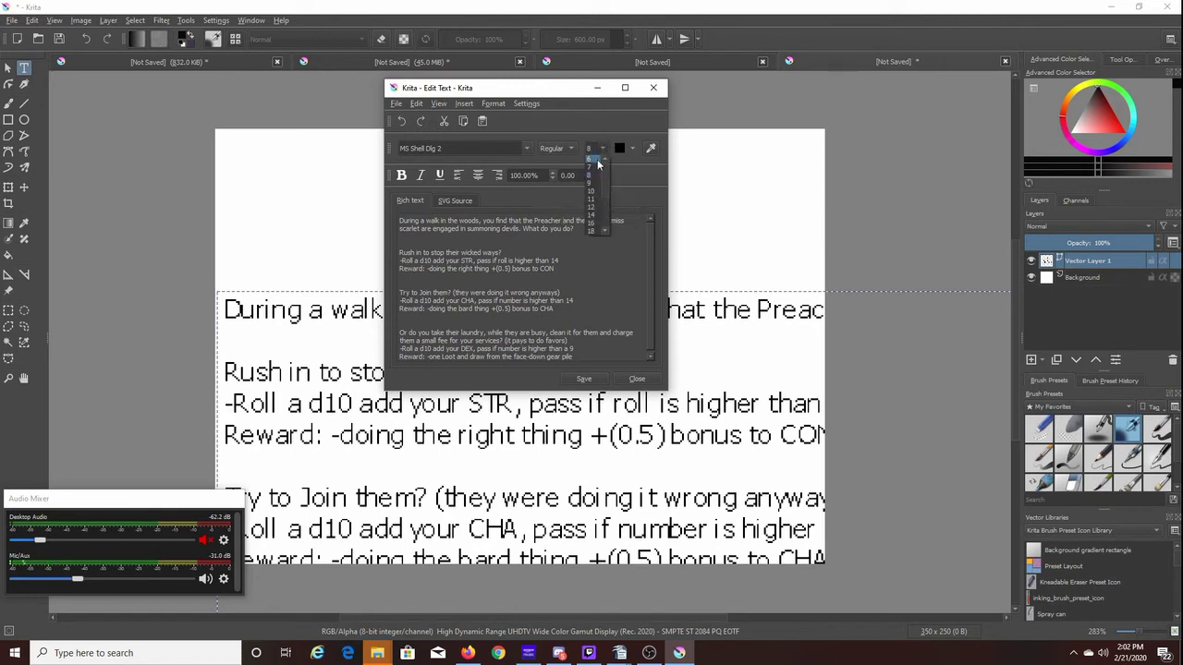
{"action": "left_click", "coordinate": [597, 159]}
{"action": "left_click", "coordinate": [581, 380]}
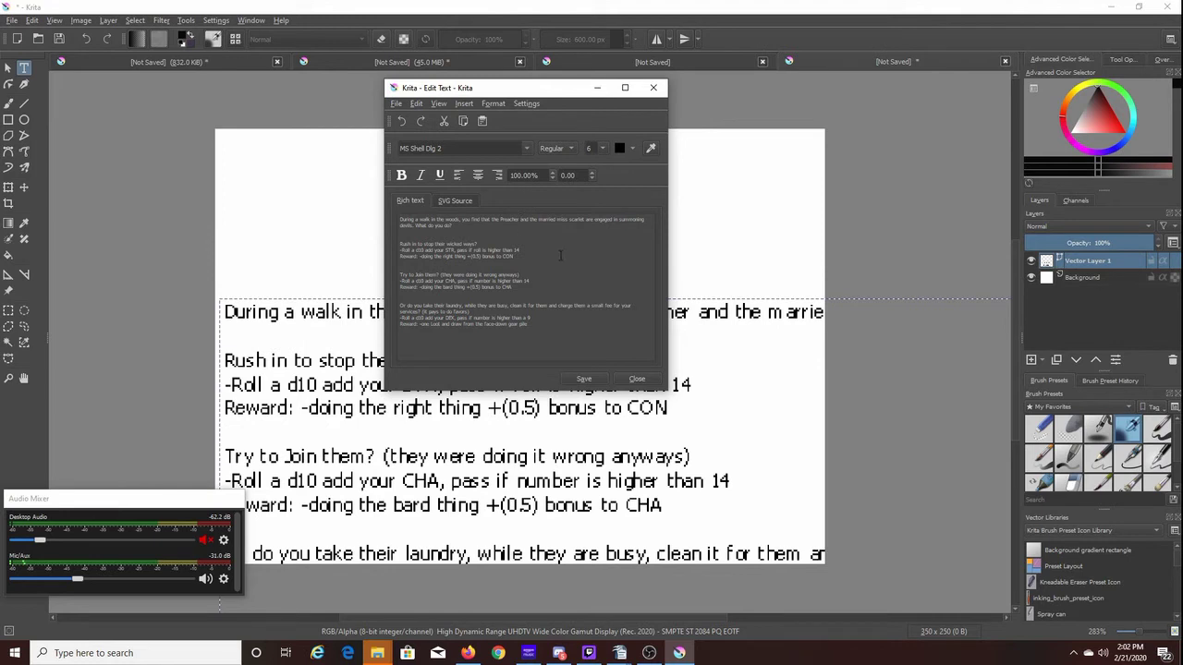
Step: Break the opening paragraph before "and the married miss scarlet" and before "What do you do?", updating the card's text
{"action": "key", "text": "Return"}
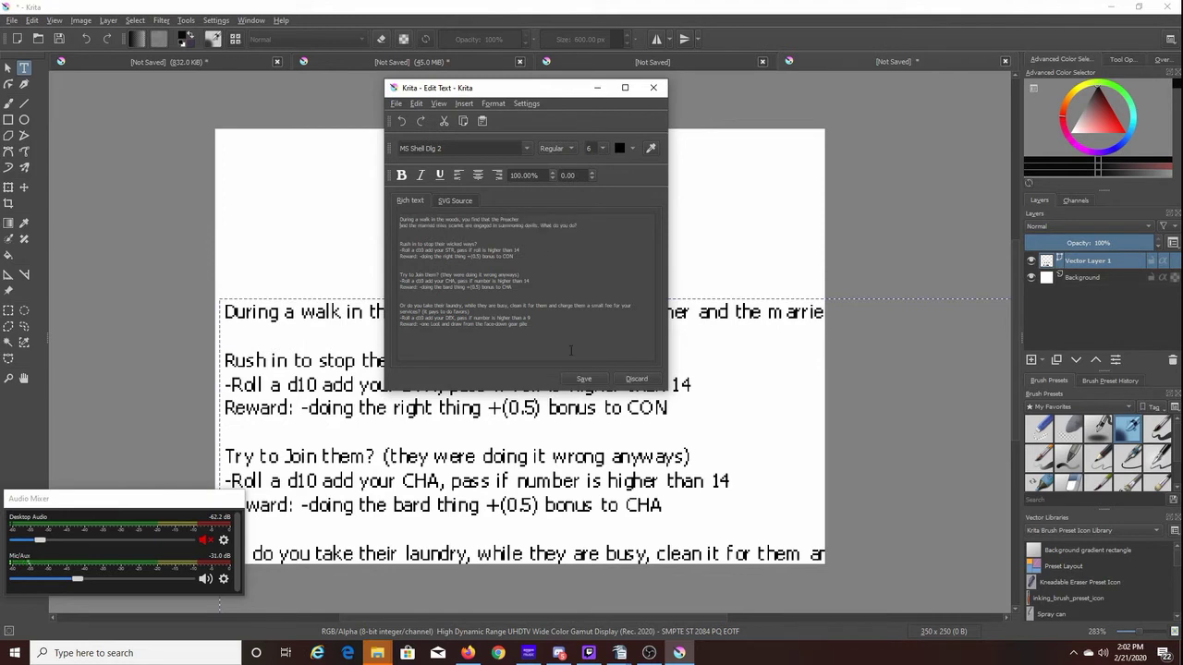
{"action": "left_click", "coordinate": [580, 377]}
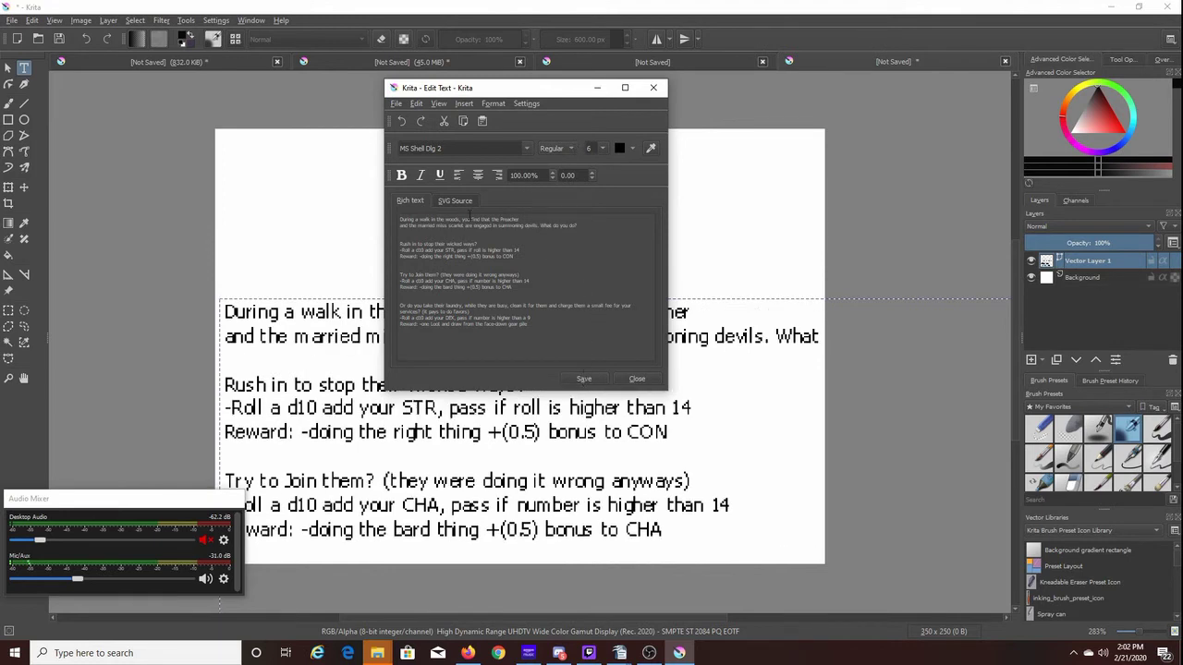
{"action": "key", "text": "Return"}
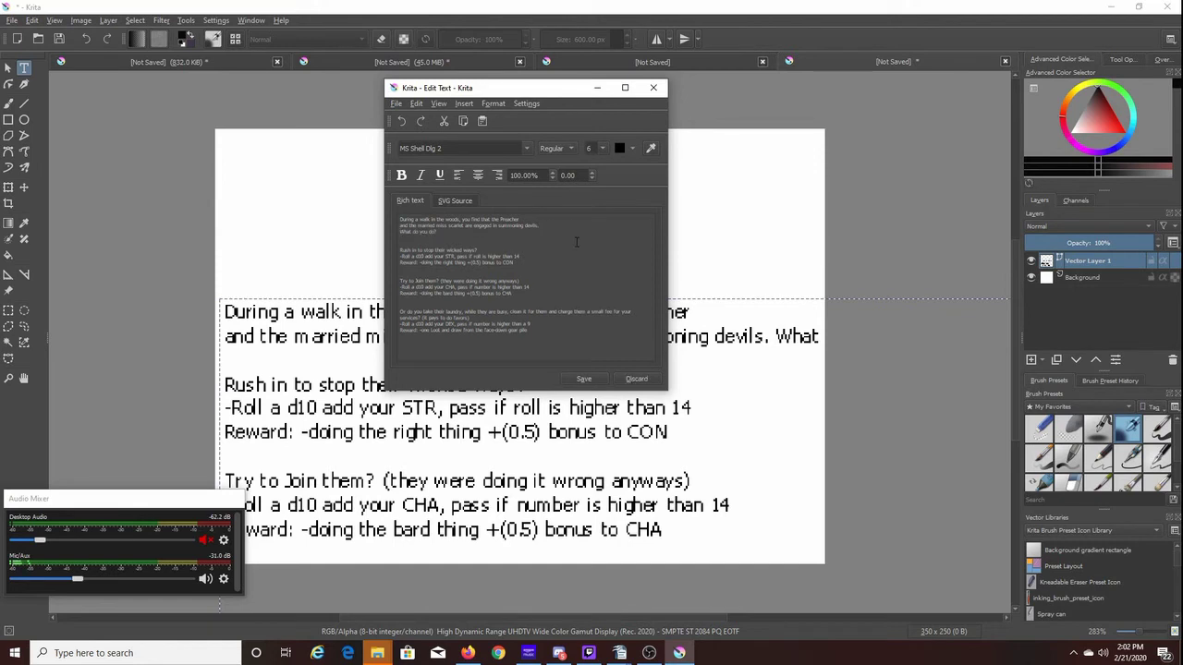
{"action": "left_click", "coordinate": [584, 380]}
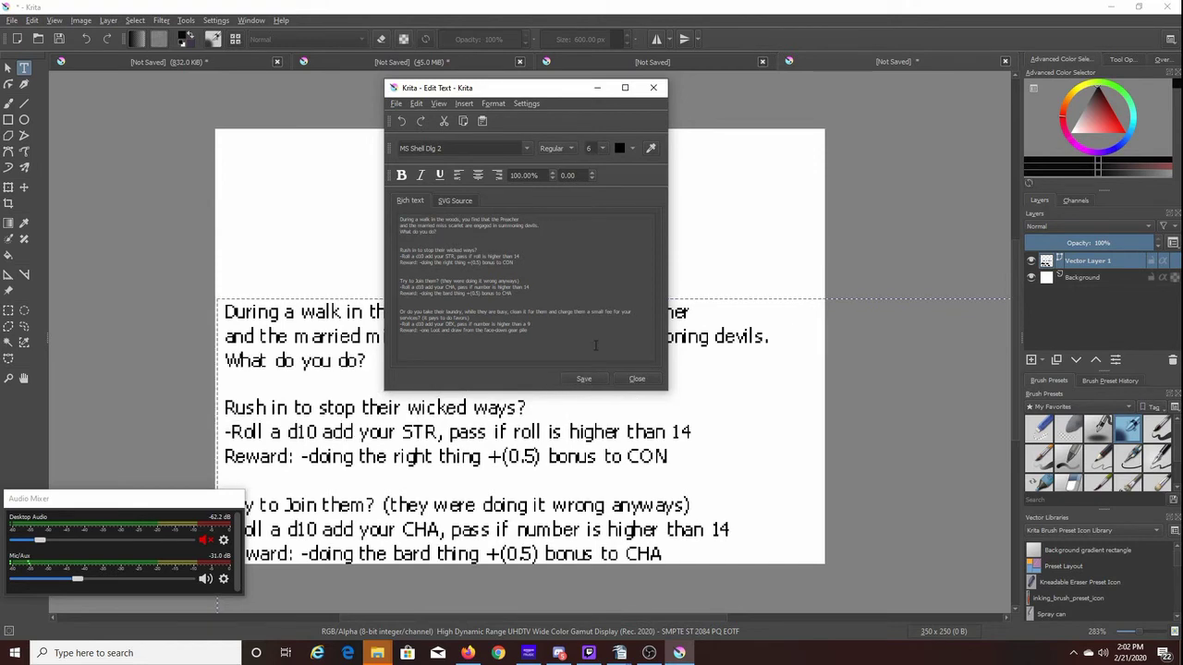
{"action": "left_click_drag", "start_coordinate": [547, 94], "coordinate": [959, 77]}
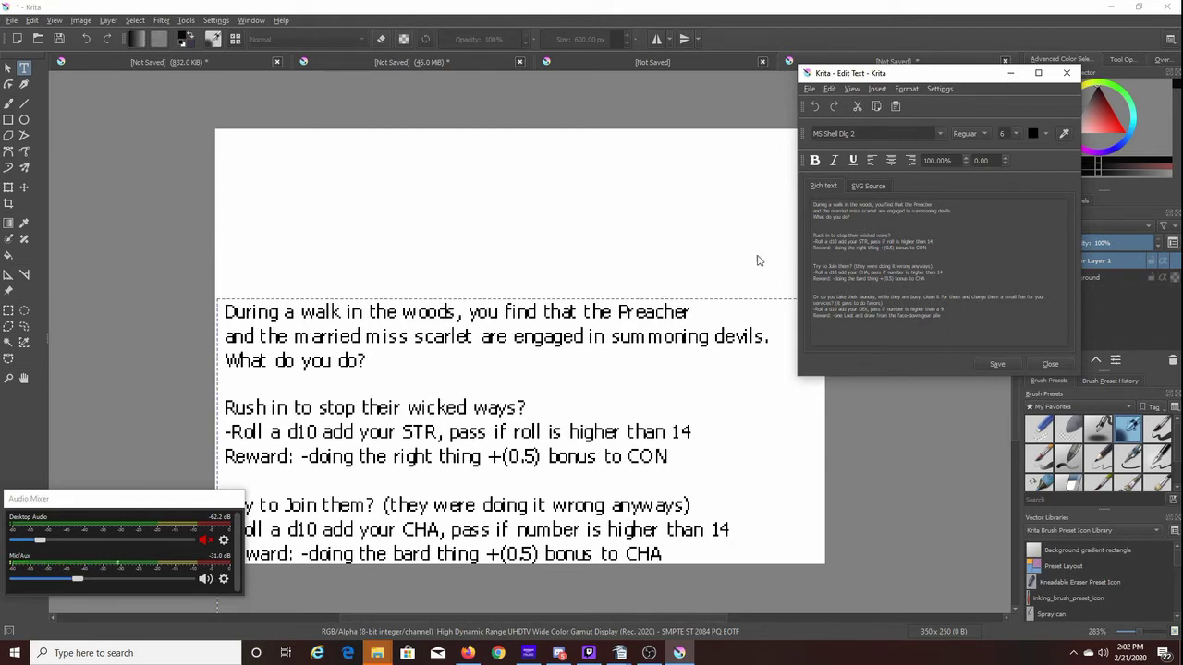
{"action": "left_click", "coordinate": [203, 583]}
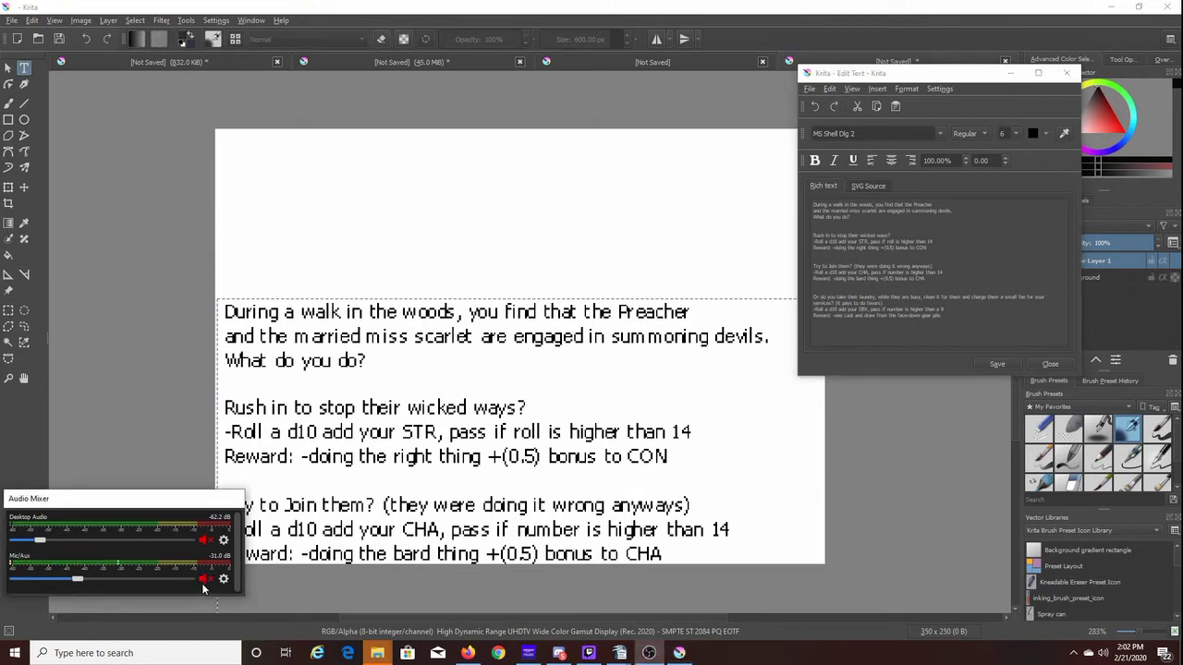
{"action": "left_click", "coordinate": [203, 580]}
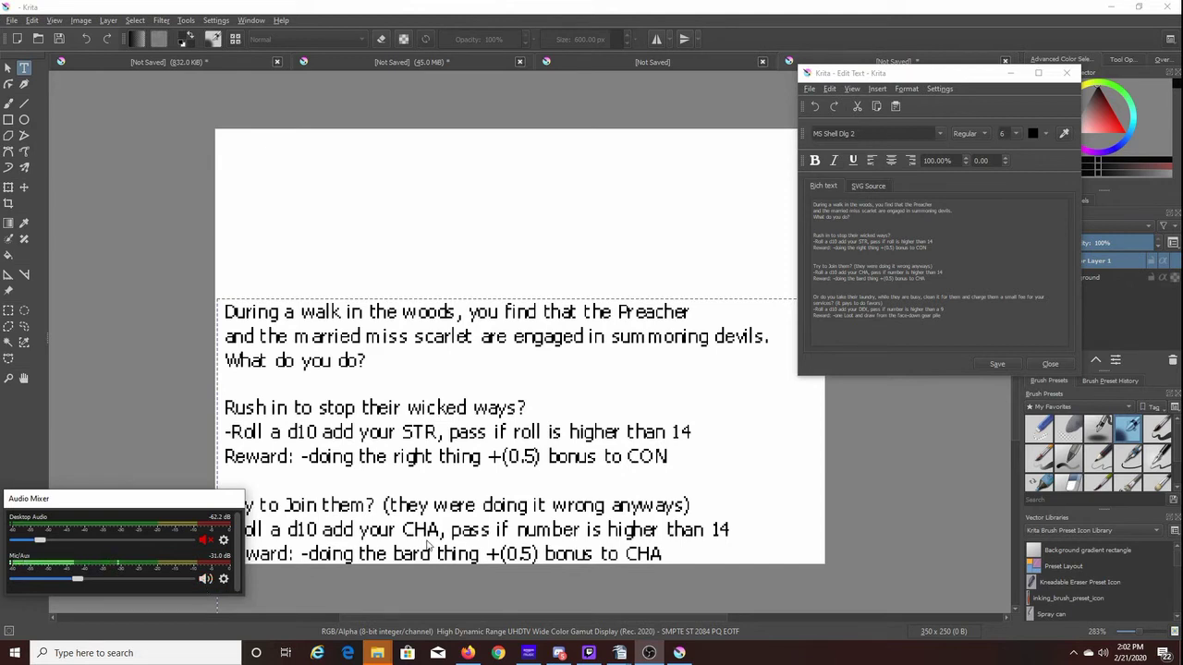